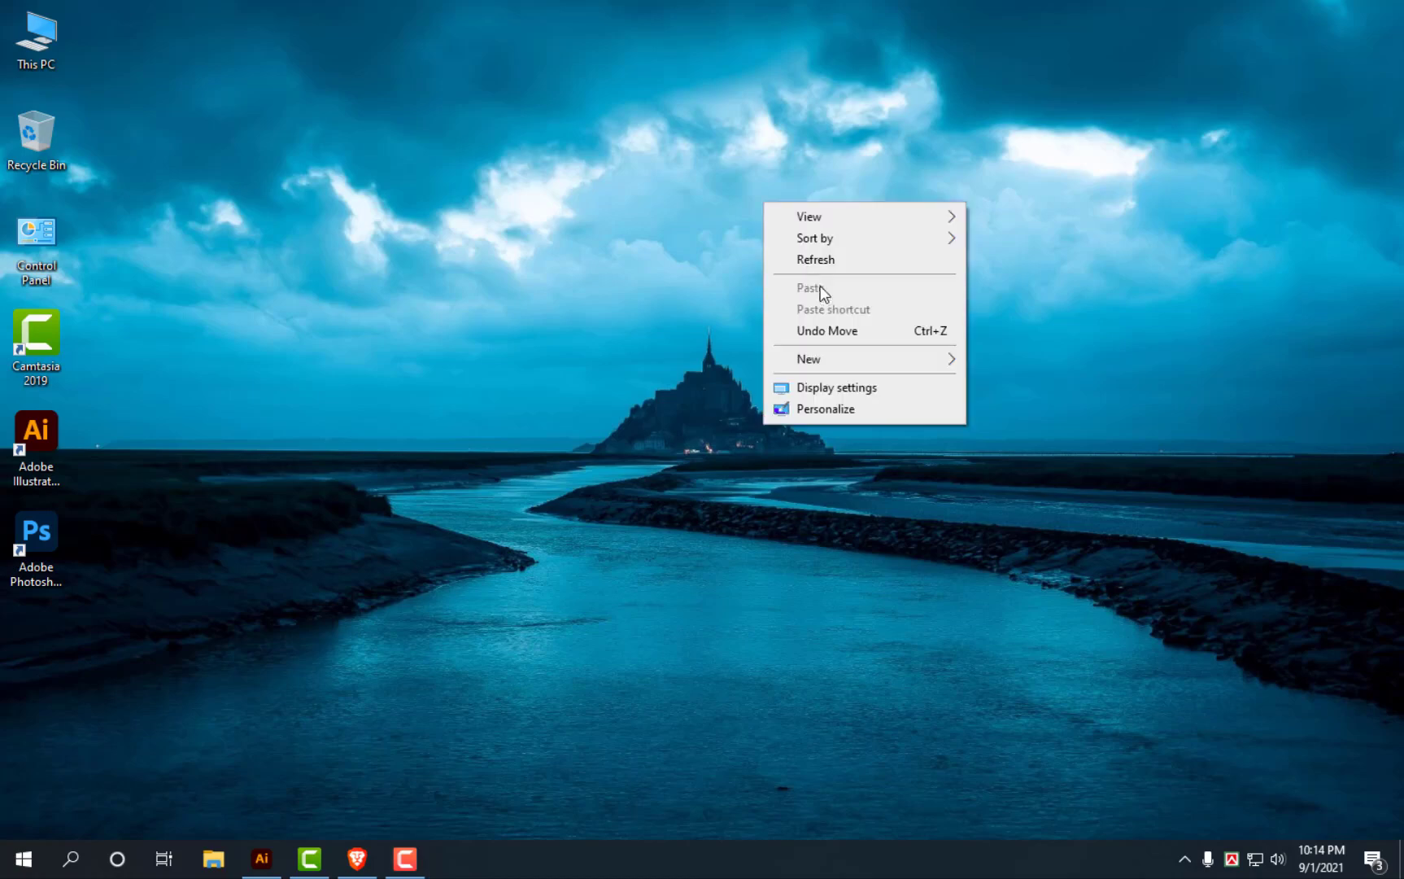
# Dismiss the desktop menu and restore the Illustrator window with its blank Untitled-1 document
pyautogui.click(715, 325)
pyautogui.click(271, 861)
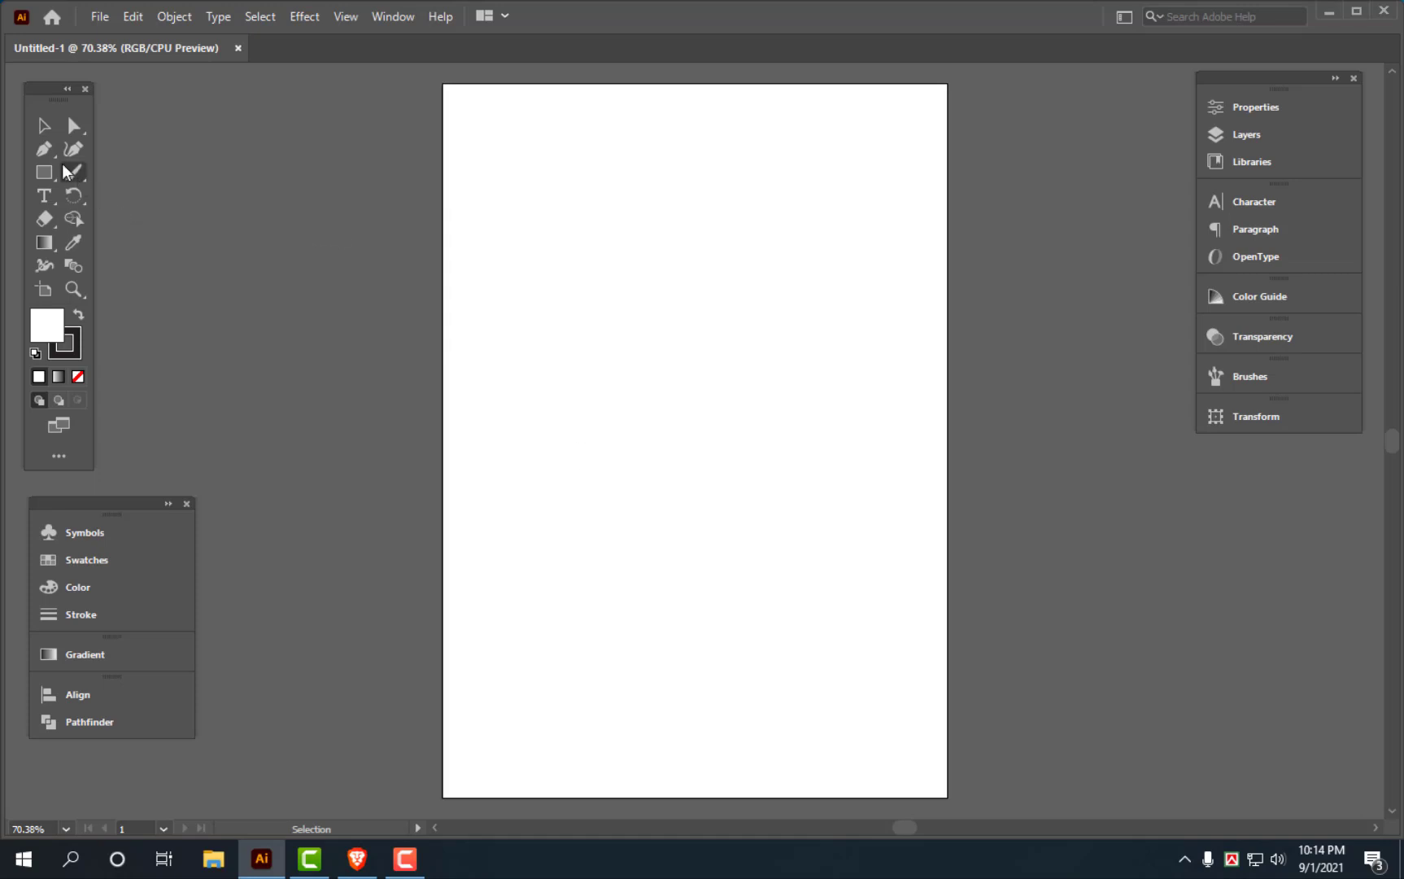
# Draw a horizontal line across the upper artboard with the Pen tool
pyautogui.click(44, 149)
pyautogui.click(532, 331)
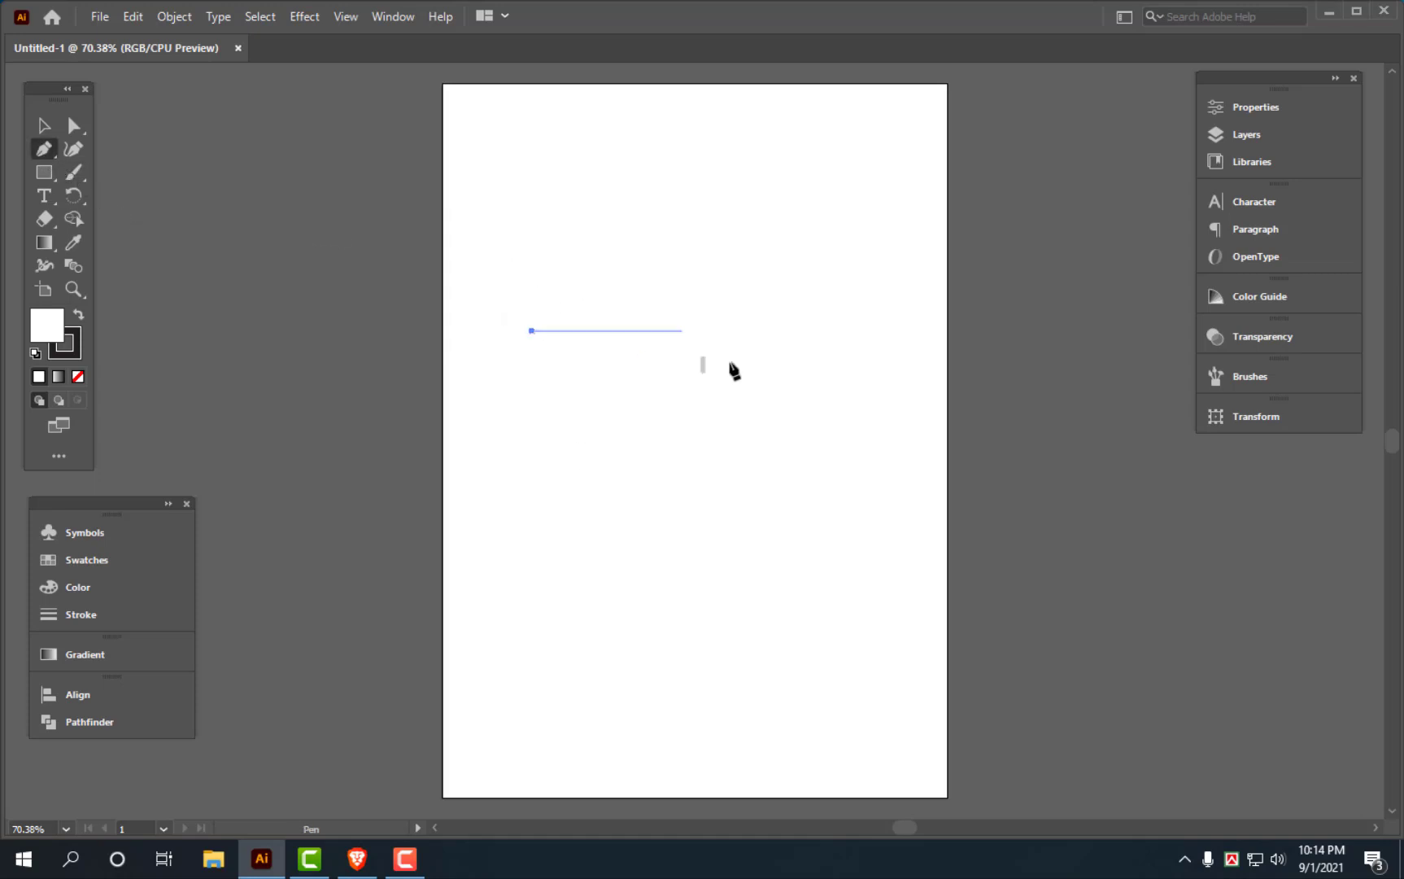
pyautogui.keyDown('shift'); pyautogui.click(850, 352); pyautogui.keyUp('shift')
pyautogui.press('v')
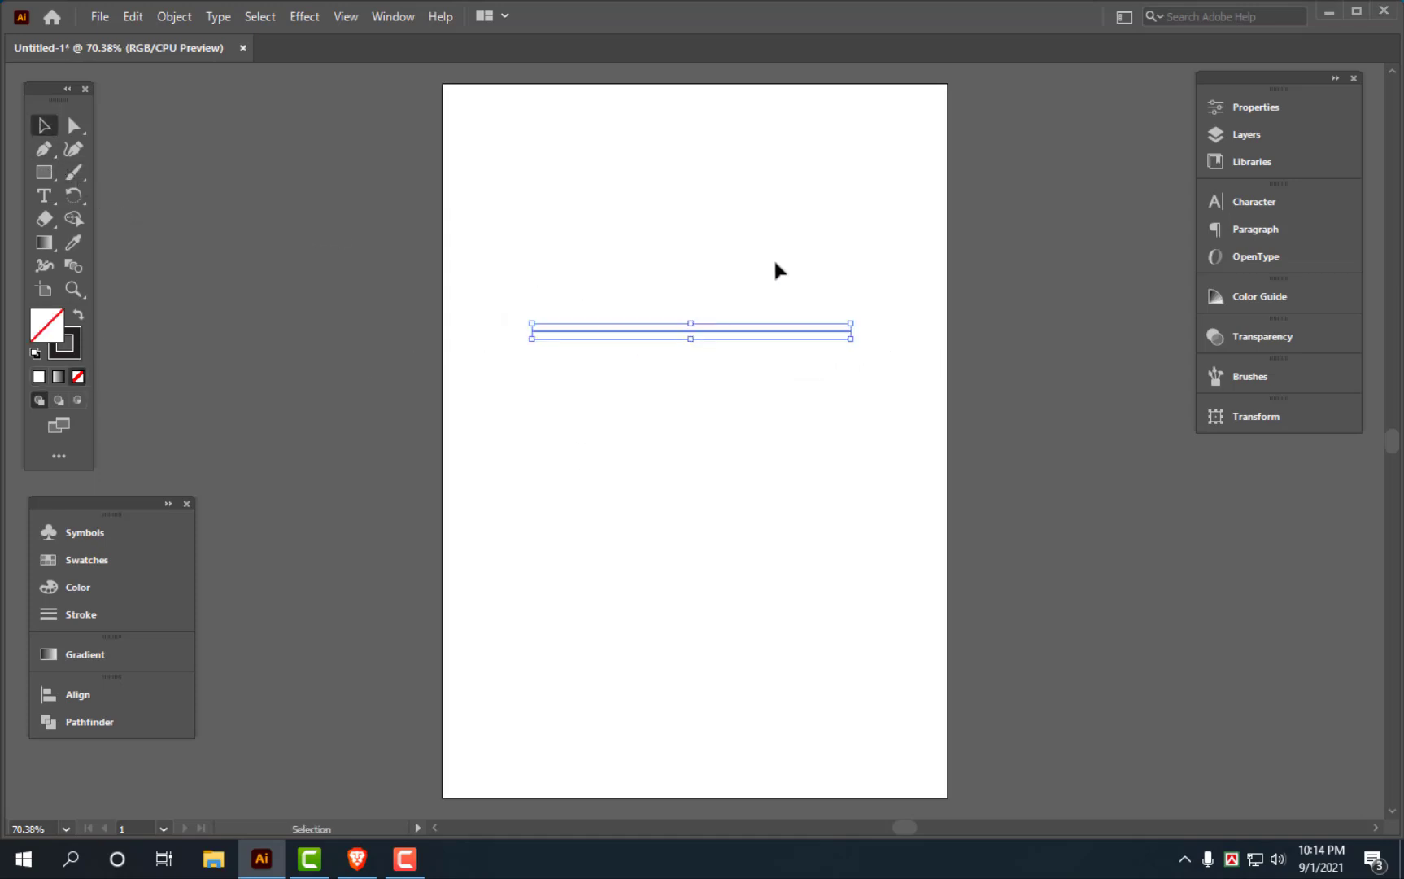
# Duplicate the line downward twice for three evenly spaced lines, and select all three
pyautogui.click(776, 262)
pyautogui.moveTo(717, 331); pyautogui.dragTo(717, 348)
pyautogui.press('a')
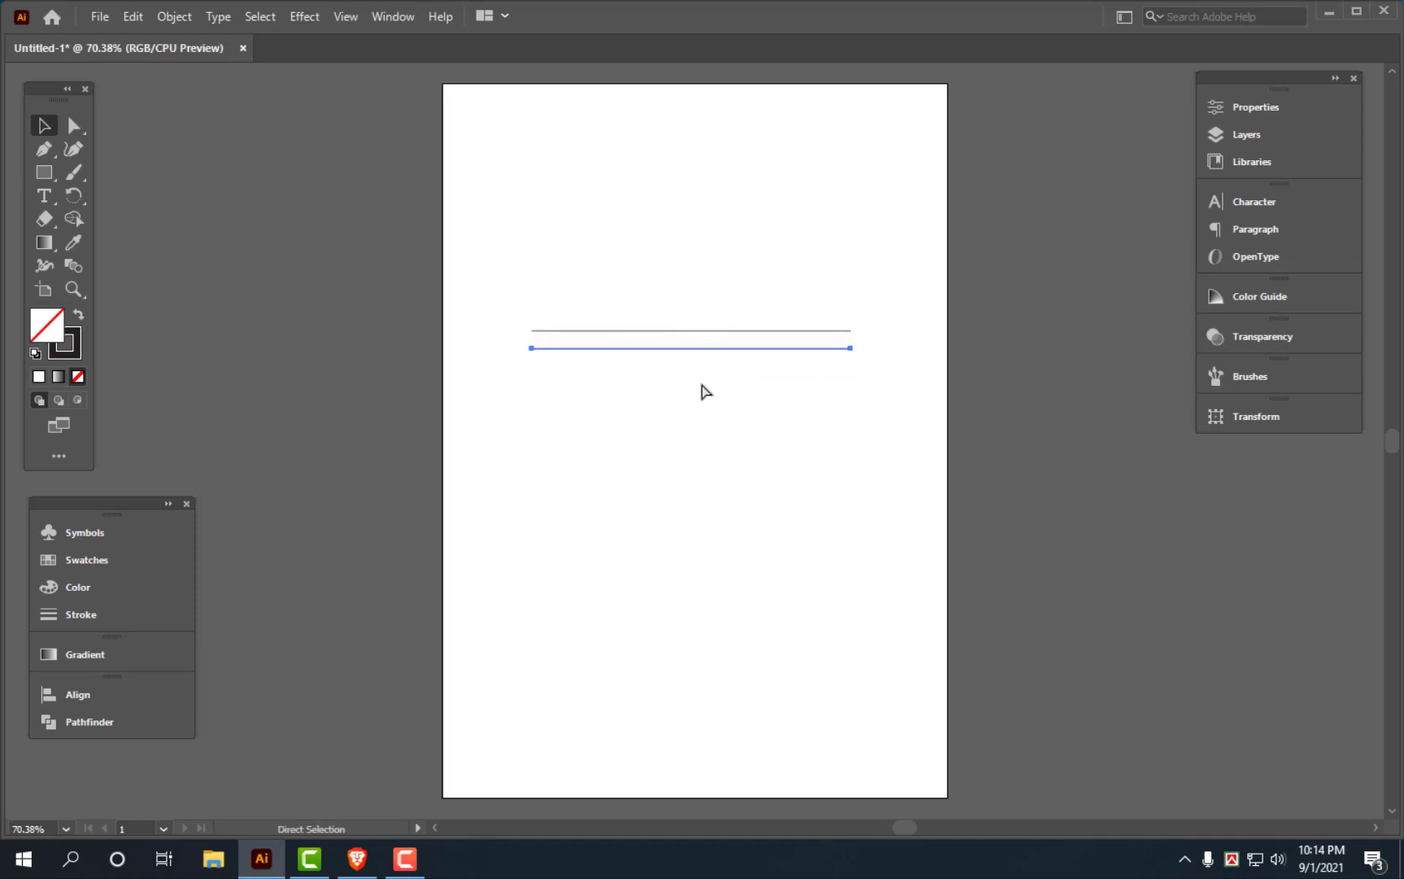
pyautogui.hotkey('ctrl', 'd')
pyautogui.press('v')
pyautogui.moveTo(688, 268); pyautogui.dragTo(728, 386)
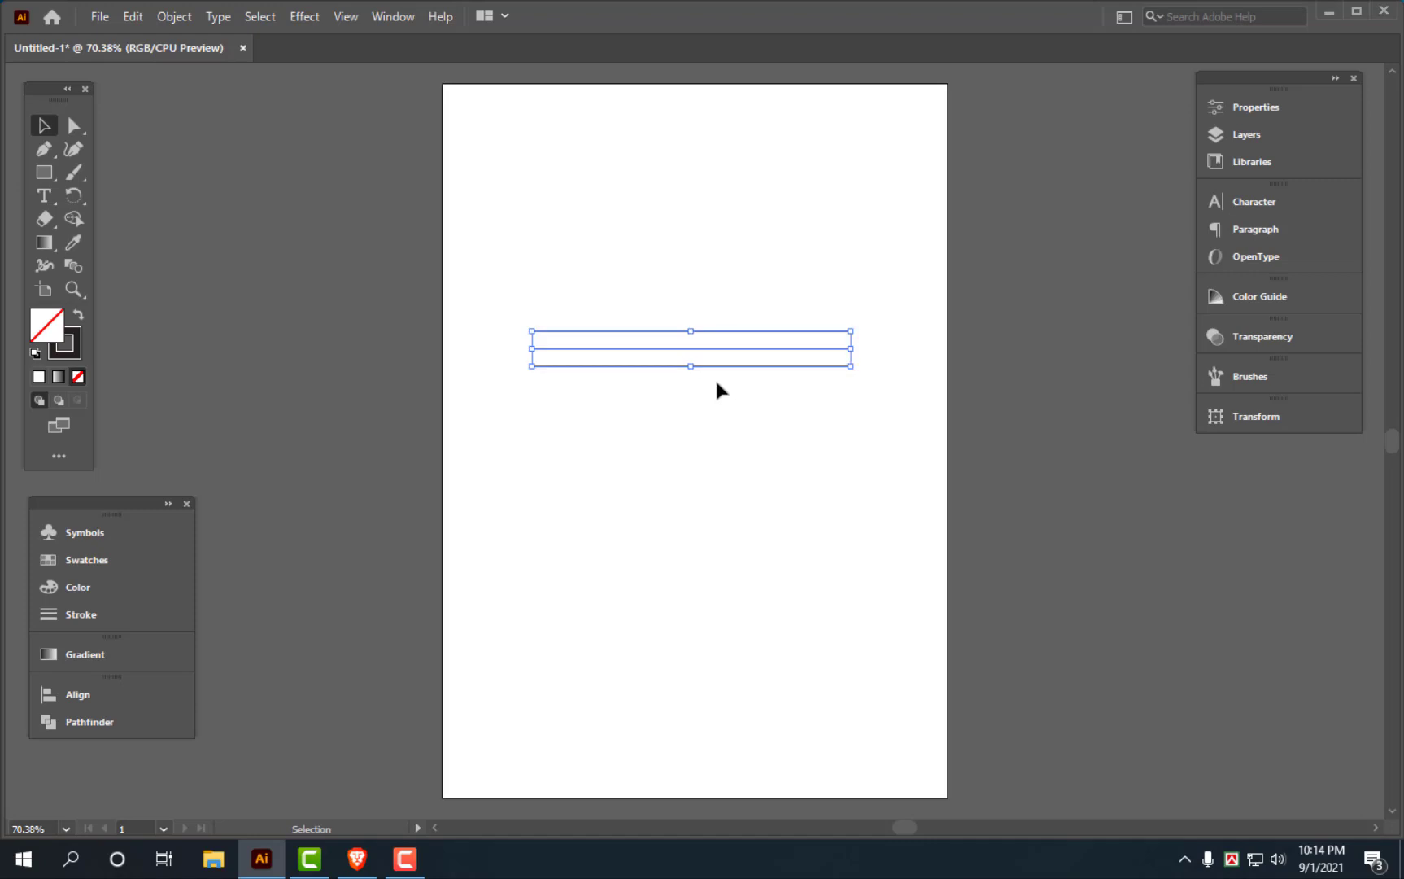
# Rotate the lines 60° through Transform > Rotate, then undo that rotation
pyautogui.rightClick(714, 350)
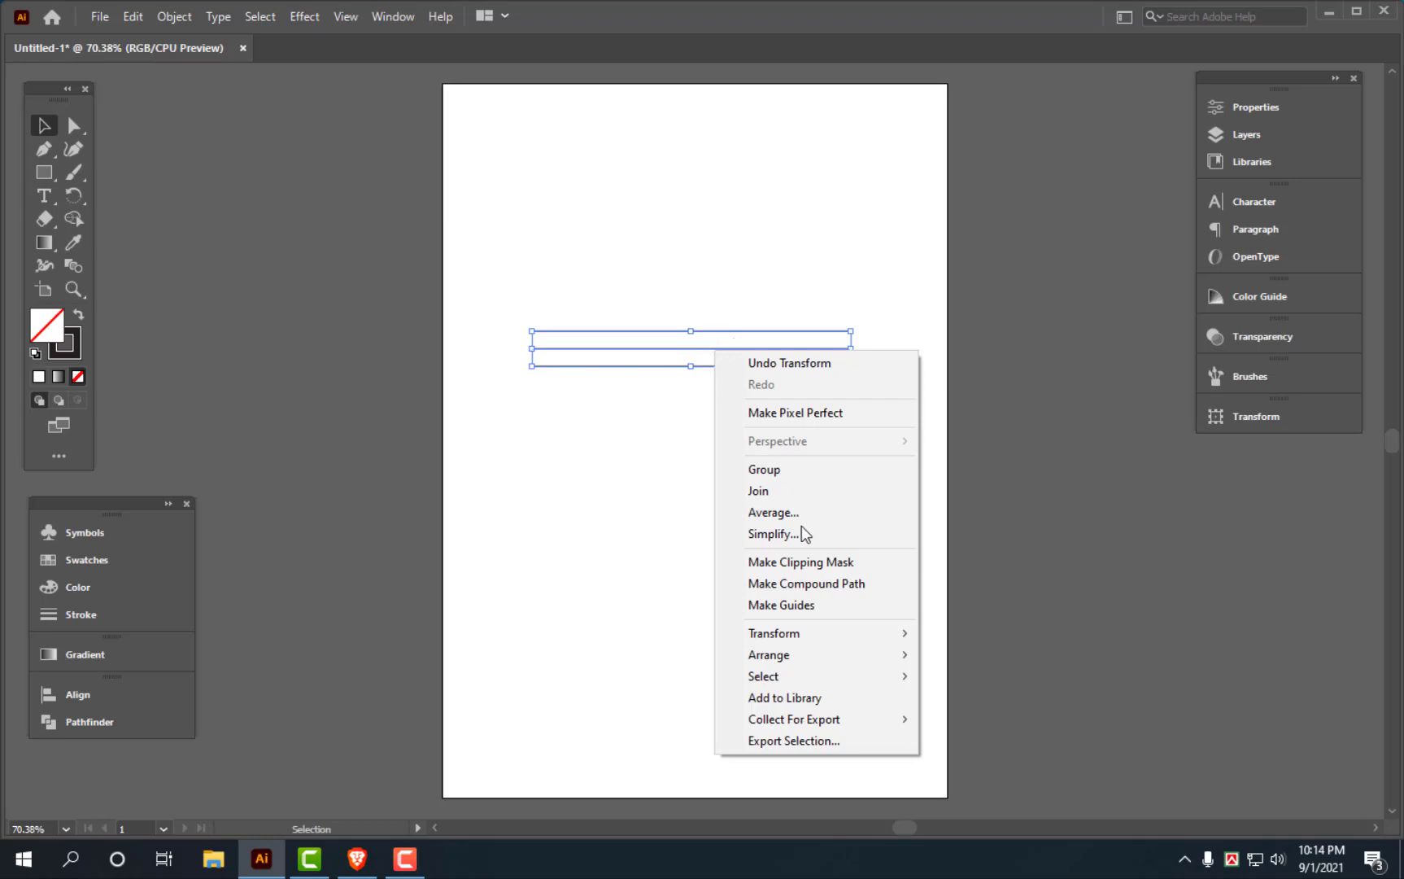
pyautogui.moveTo(774, 633)
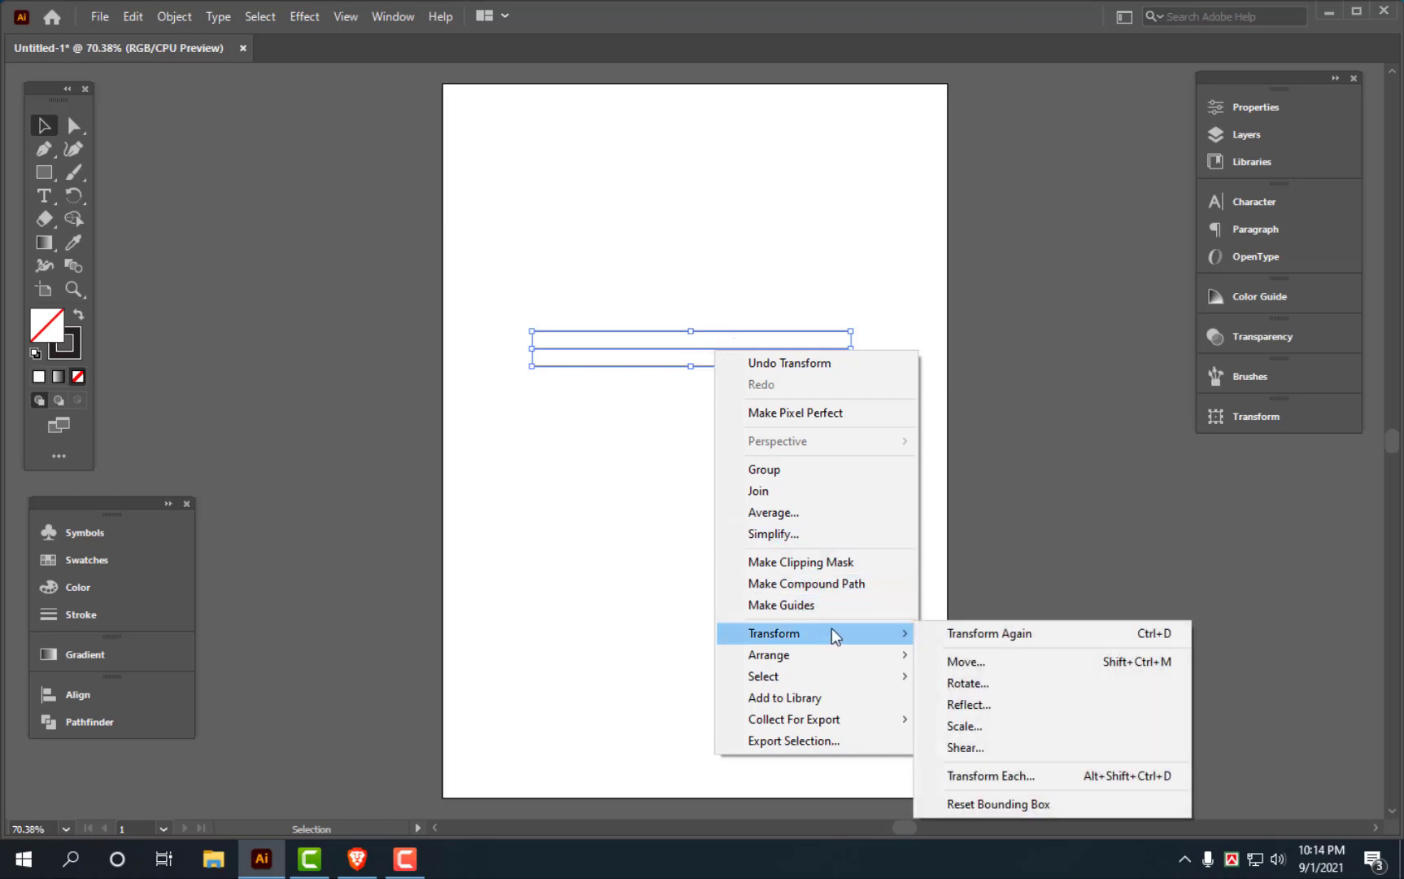
pyautogui.click(979, 684)
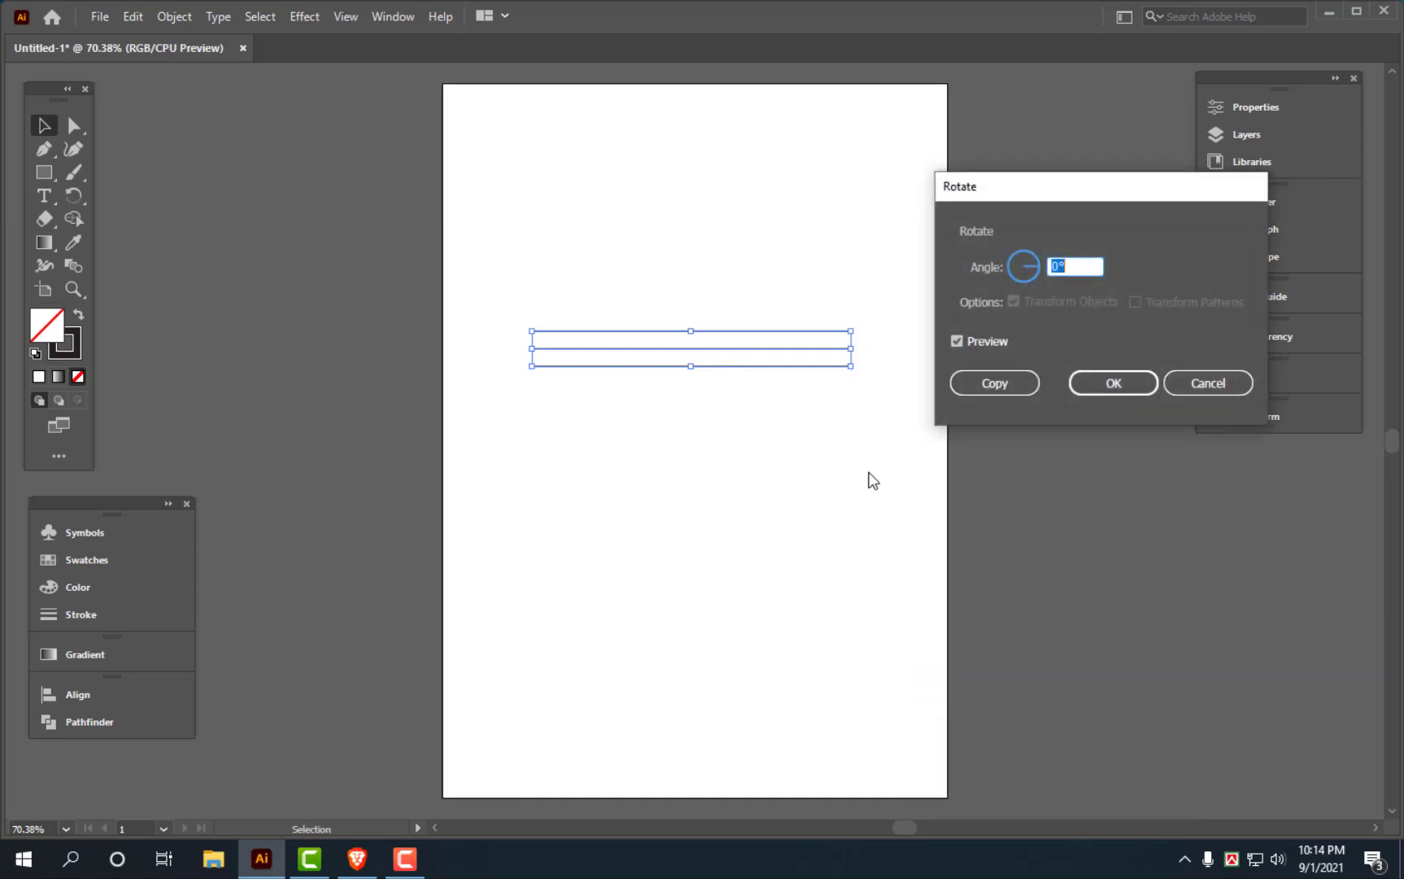
pyautogui.write('6')
pyautogui.write('0')
pyautogui.moveTo(1116, 180); pyautogui.dragTo(702, 425)
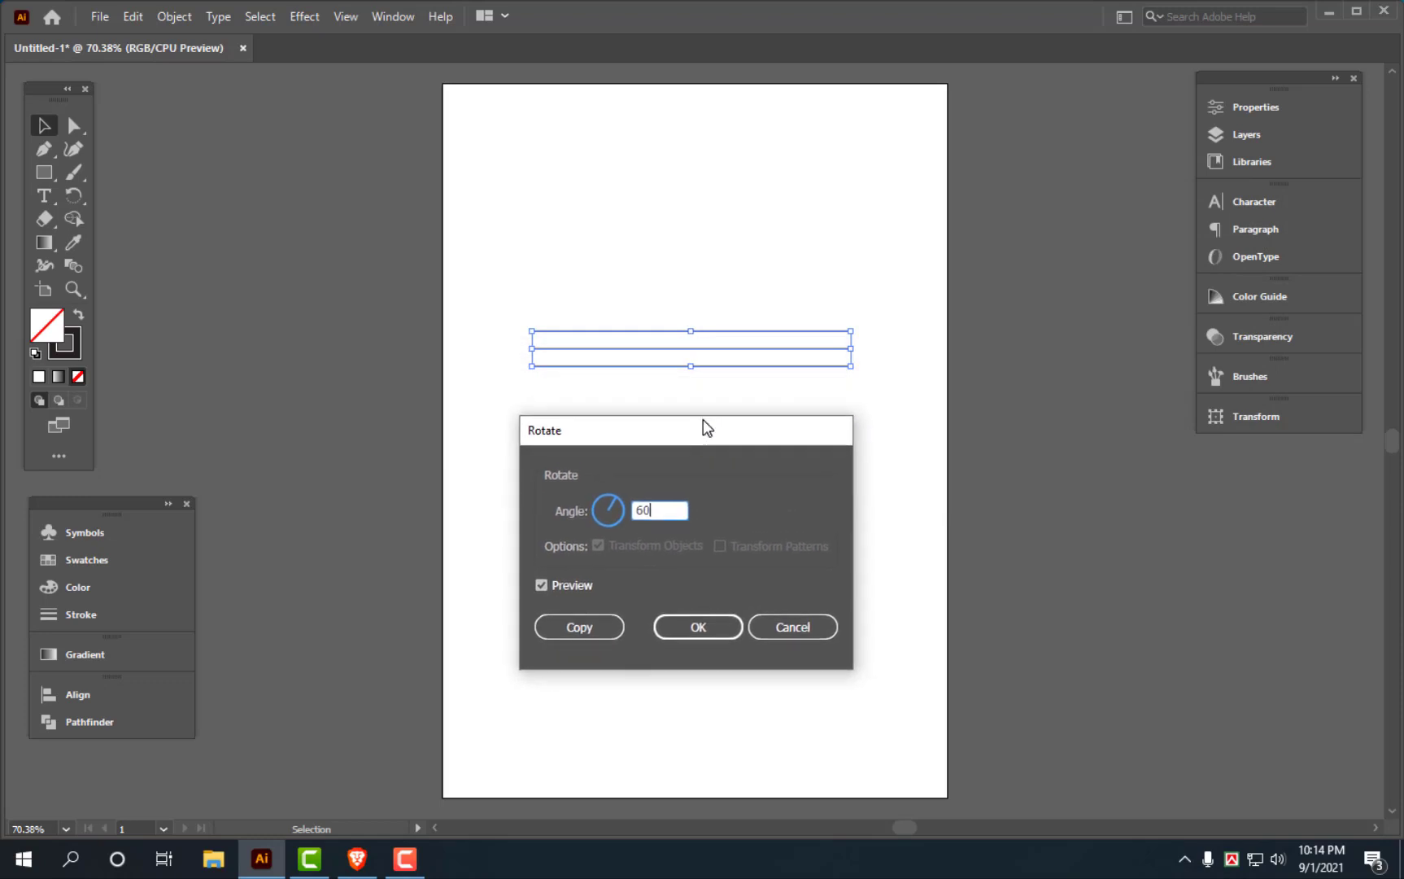
pyautogui.click(708, 629)
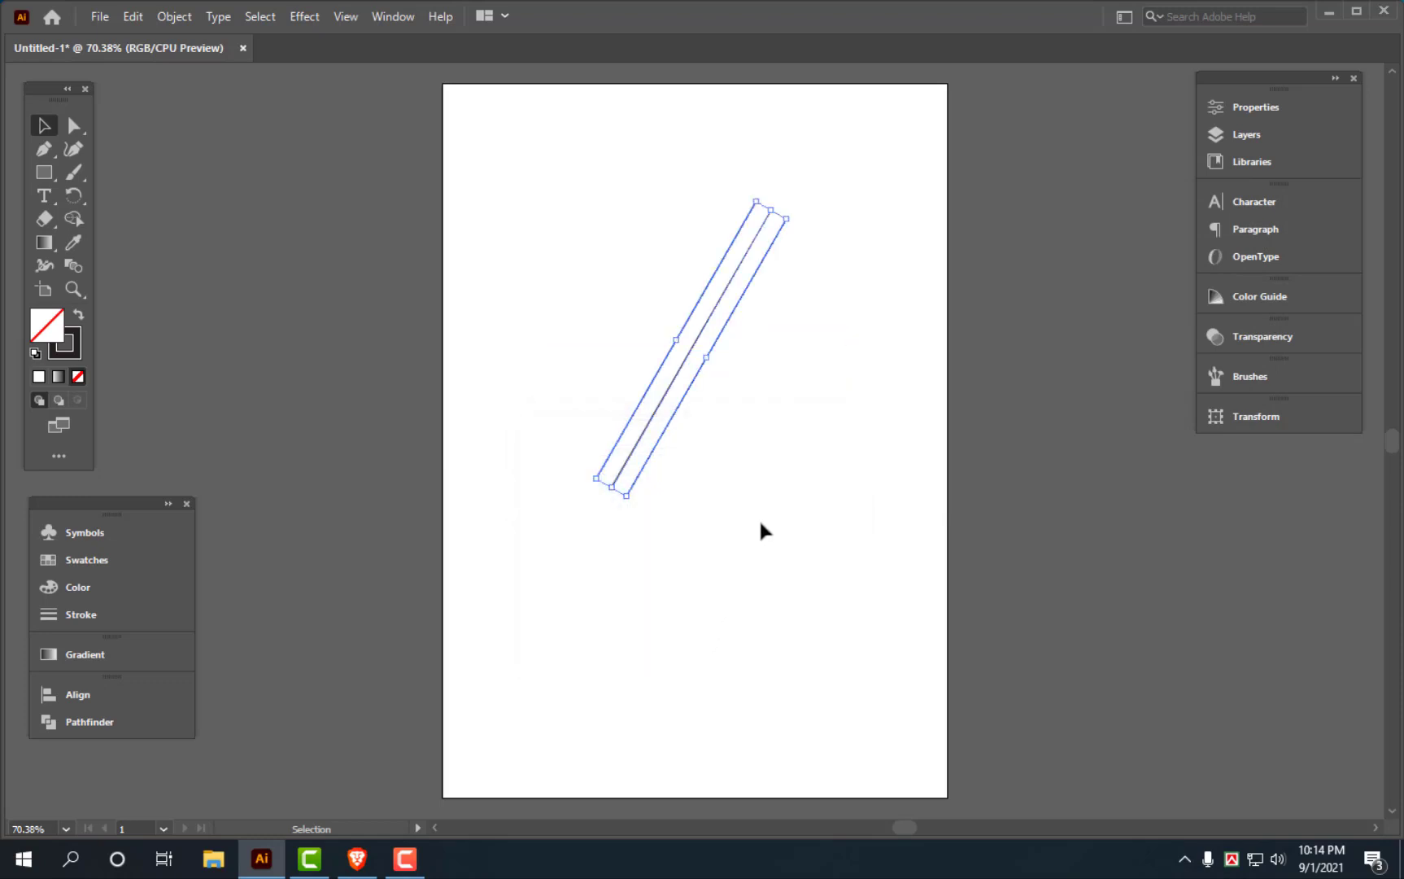
pyautogui.hotkey('ctrl', 'z')
# Make a copy of the three lines rotated 60°
pyautogui.rightClick(696, 350)
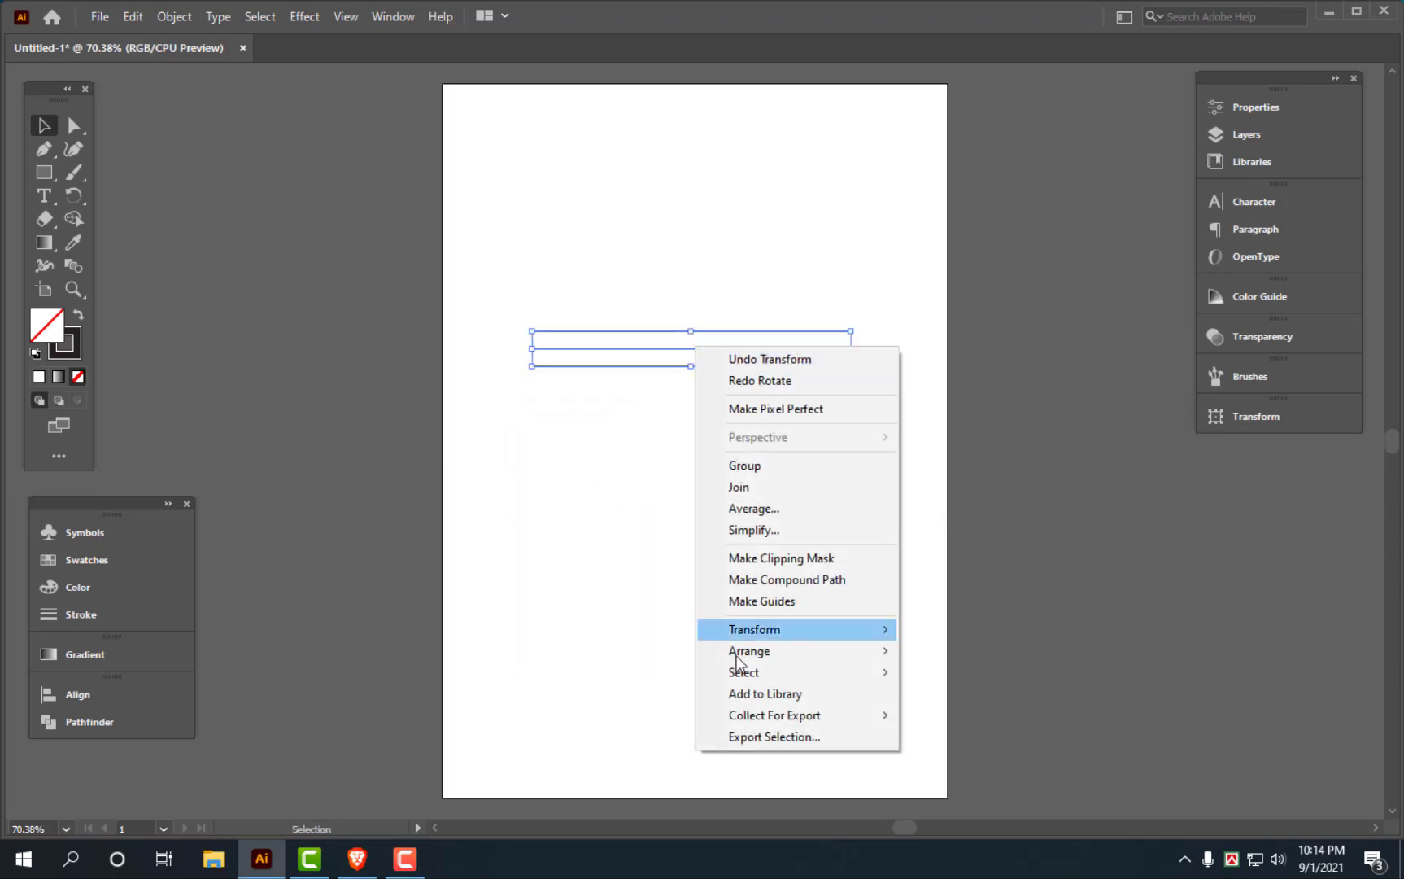
pyautogui.moveTo(755, 629)
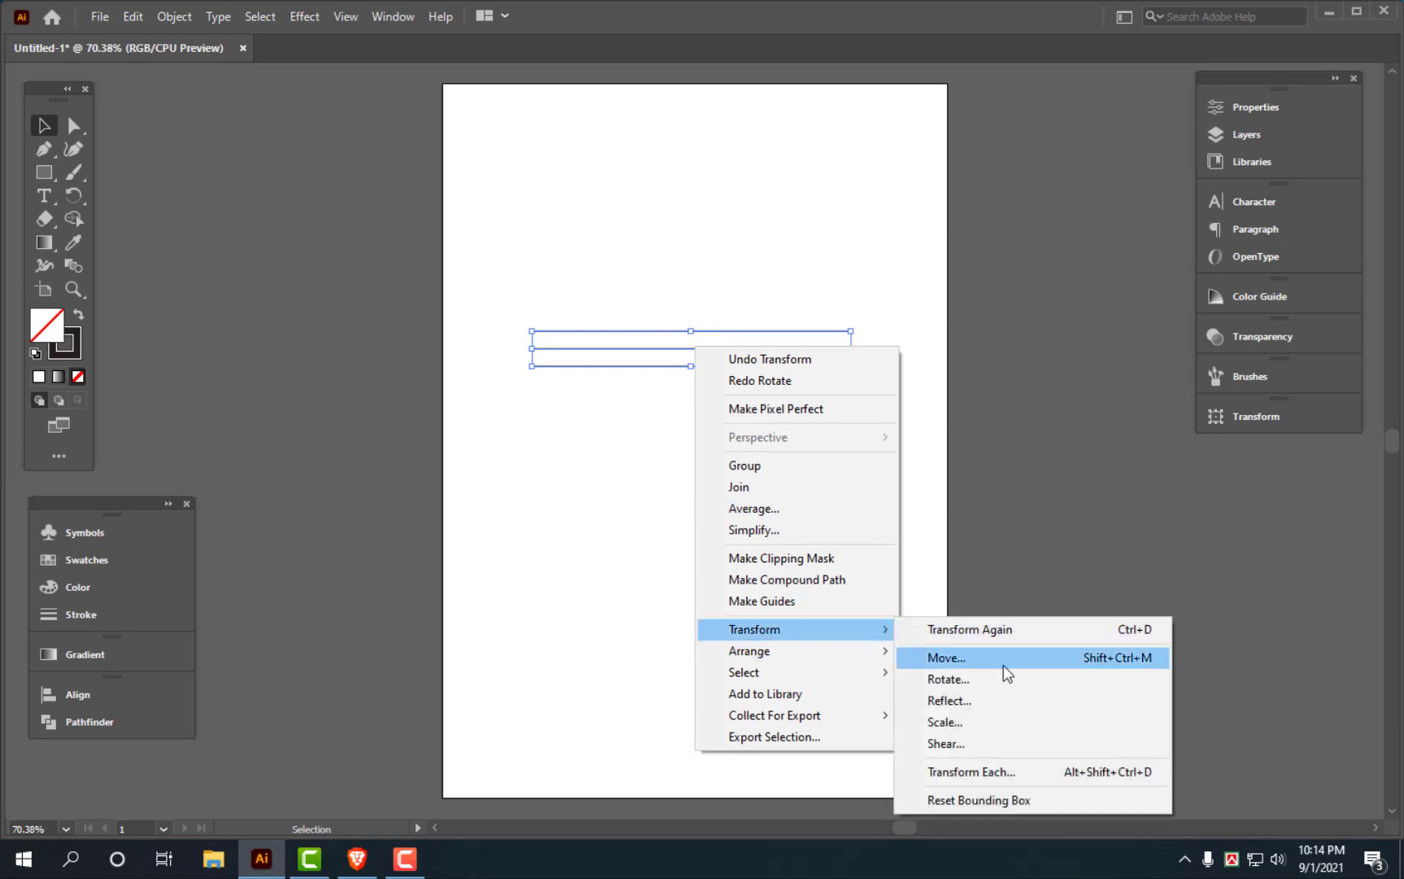
pyautogui.click(955, 684)
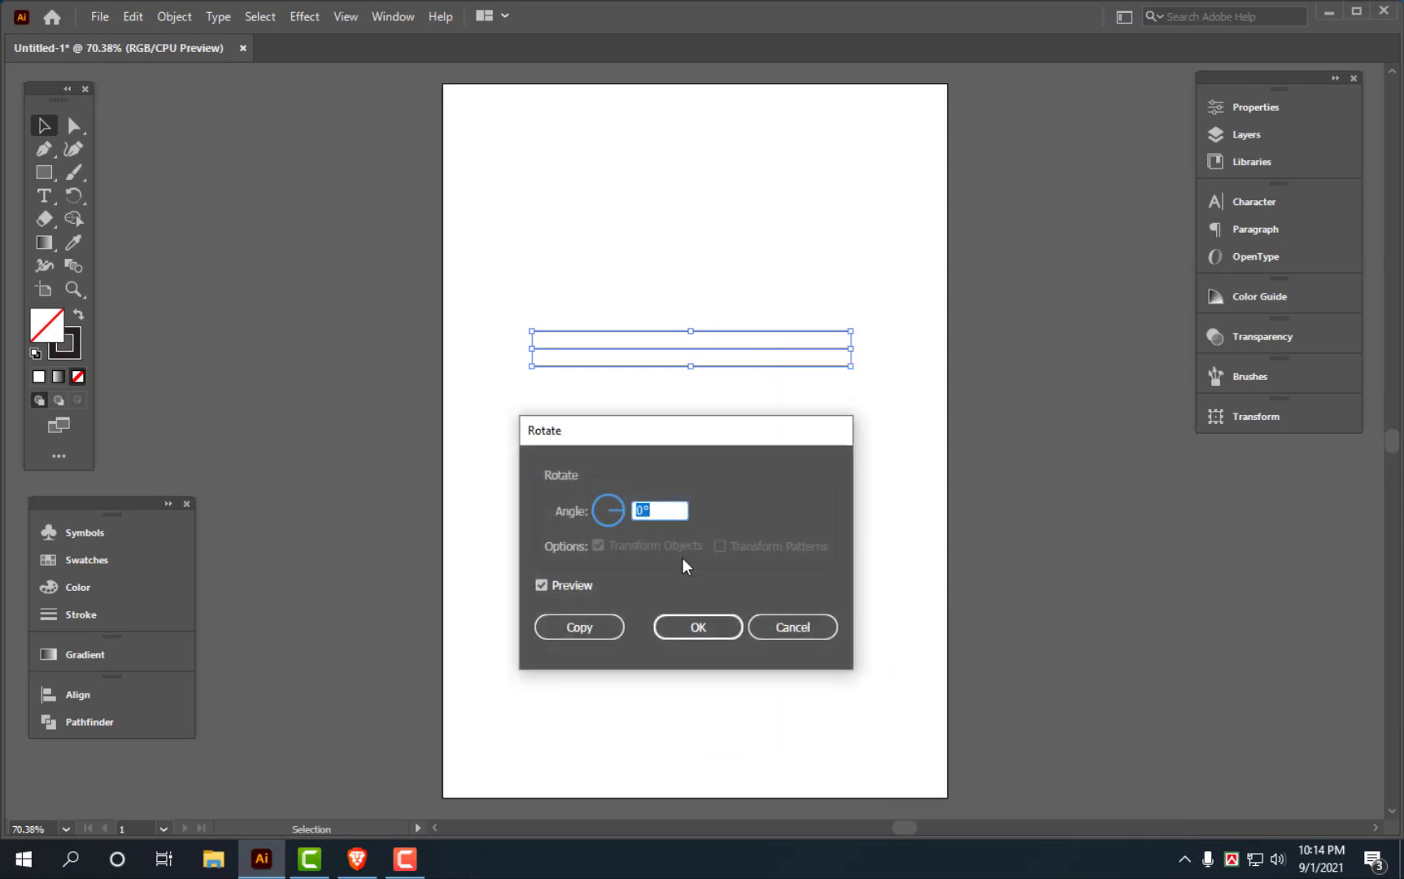
pyautogui.write('60')
pyautogui.click(584, 626)
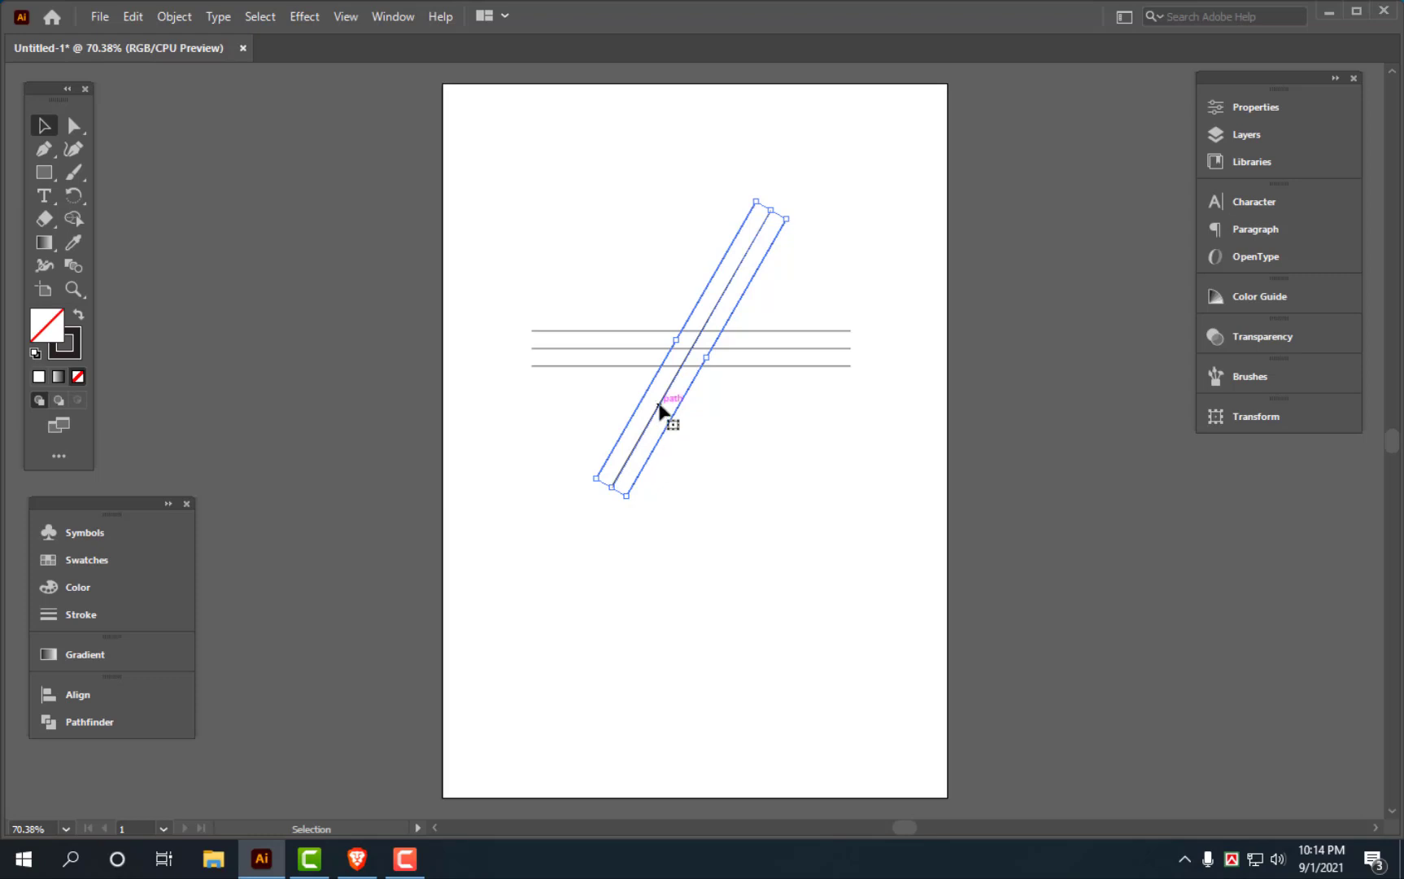
# Create a vertically reflected copy of the slanted lines
pyautogui.rightClick(661, 406)
pyautogui.moveTo(719, 687)
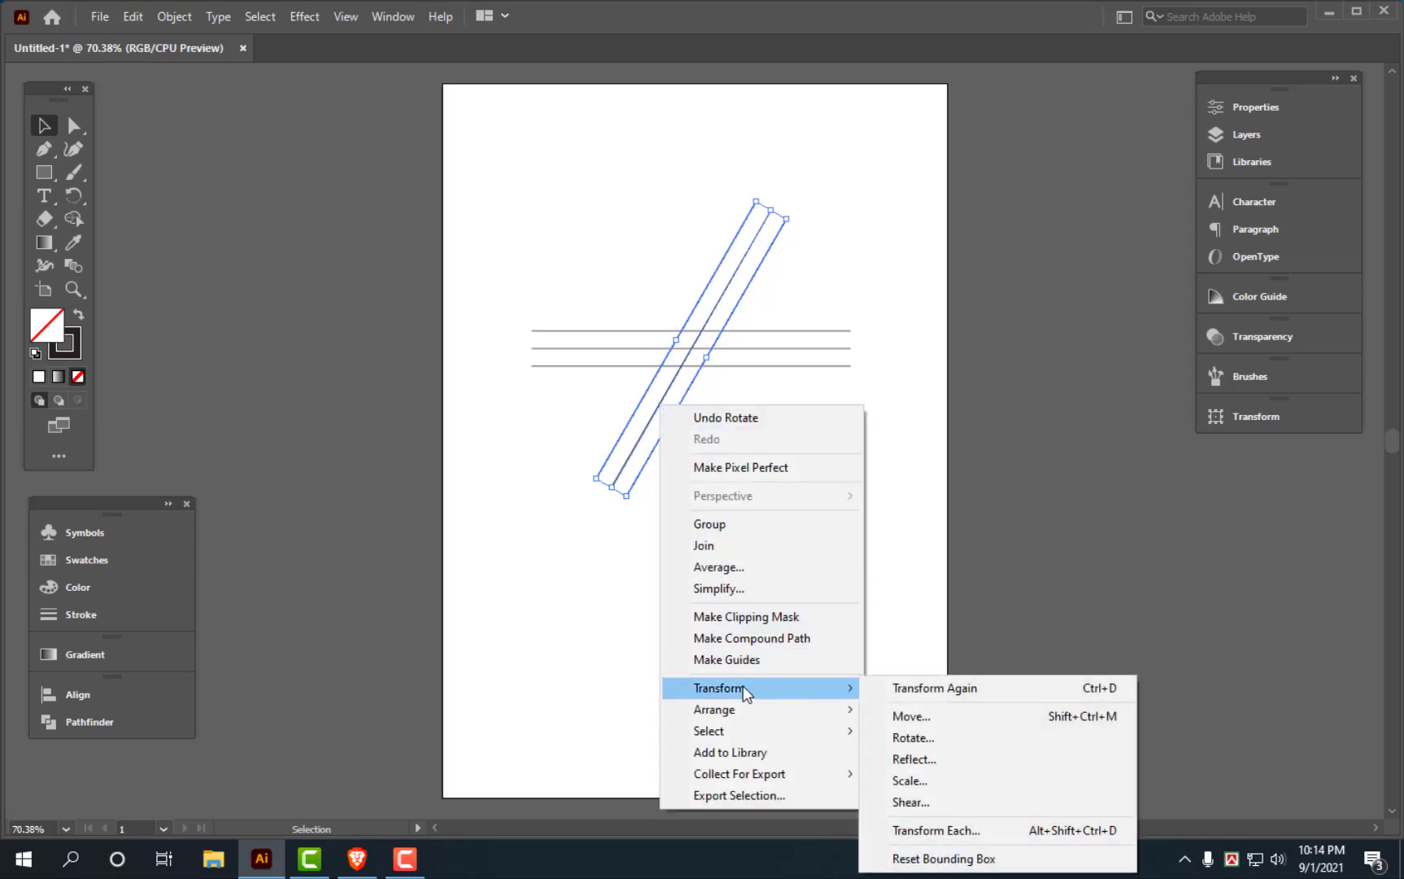
pyautogui.click(919, 765)
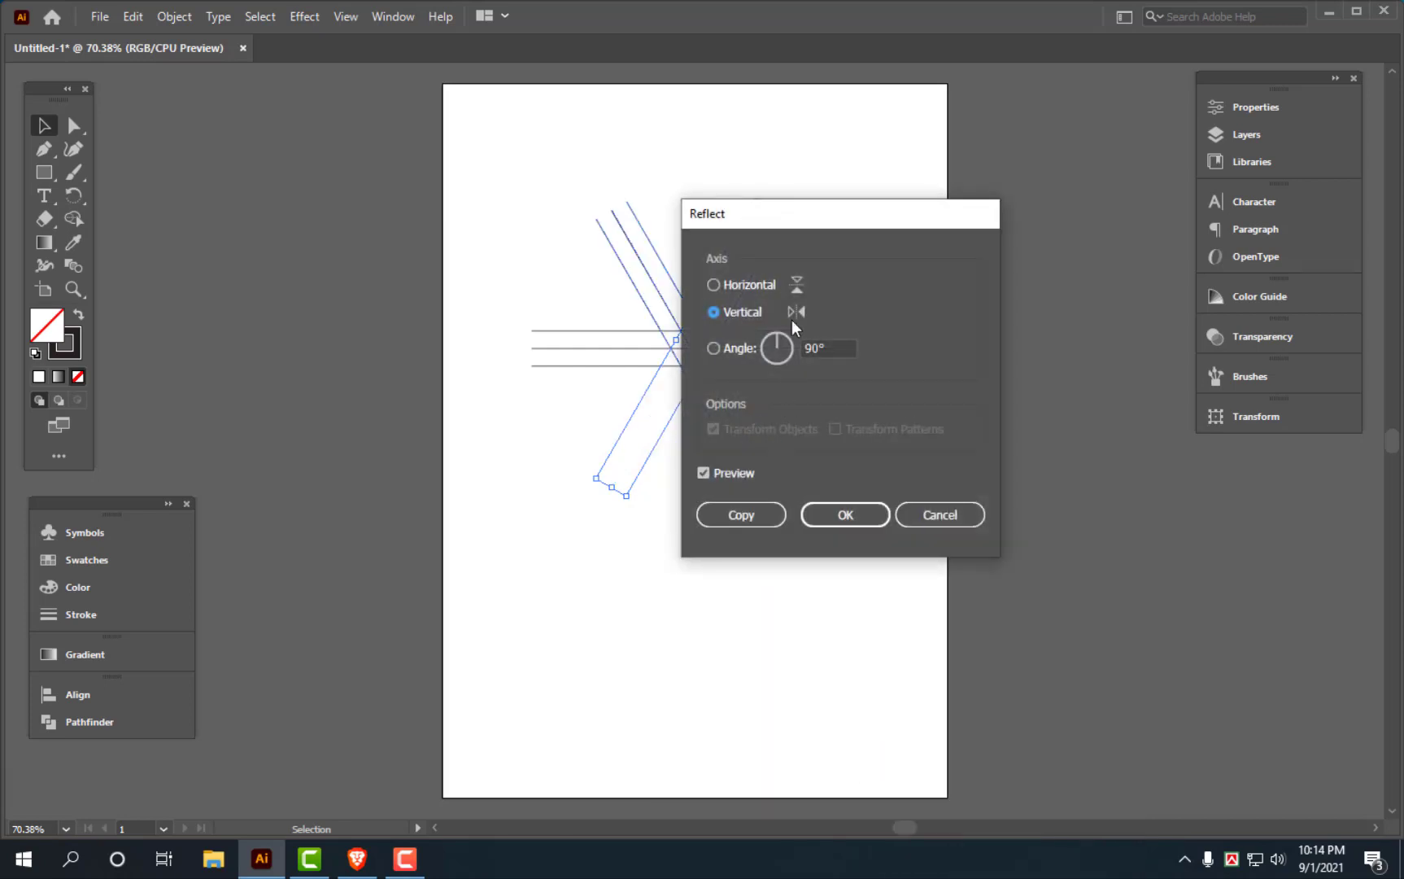
pyautogui.moveTo(818, 222); pyautogui.dragTo(639, 433)
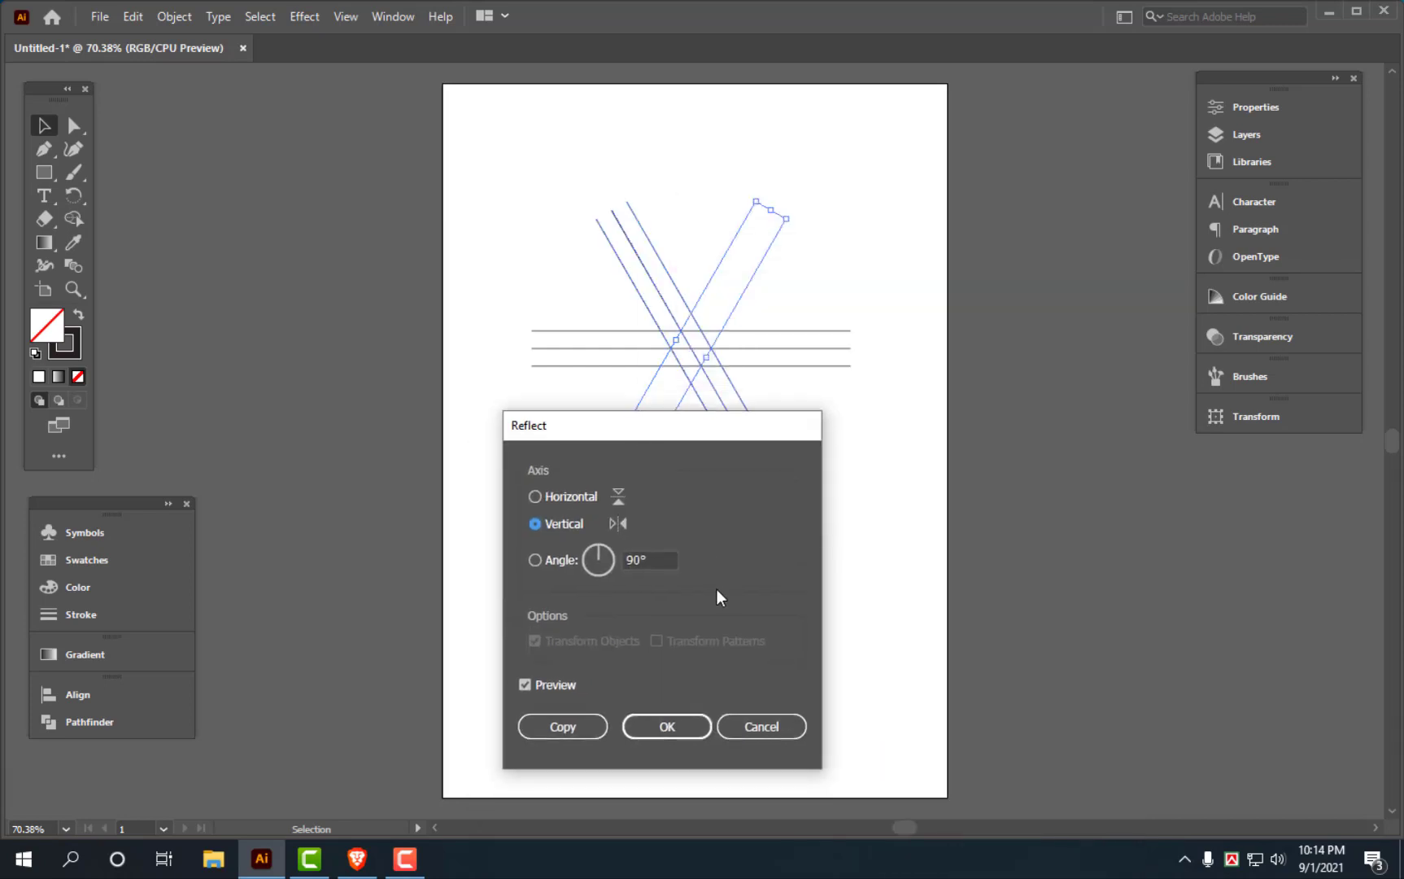
pyautogui.click(565, 727)
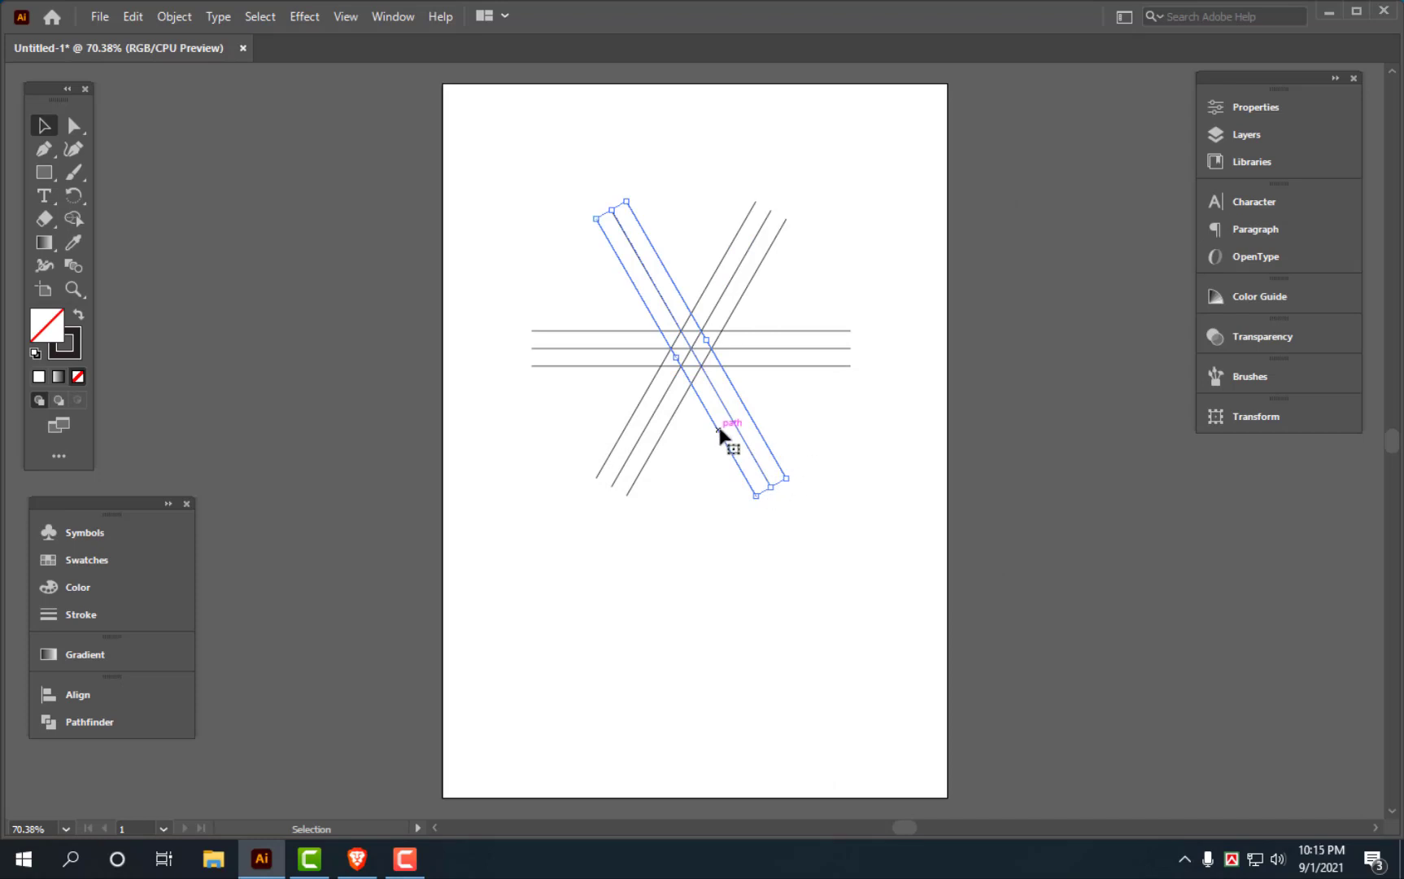
# Move the two slanted sets apart so they meet at the top in an A shape
pyautogui.moveTo(706, 377); pyautogui.dragTo(769, 377)
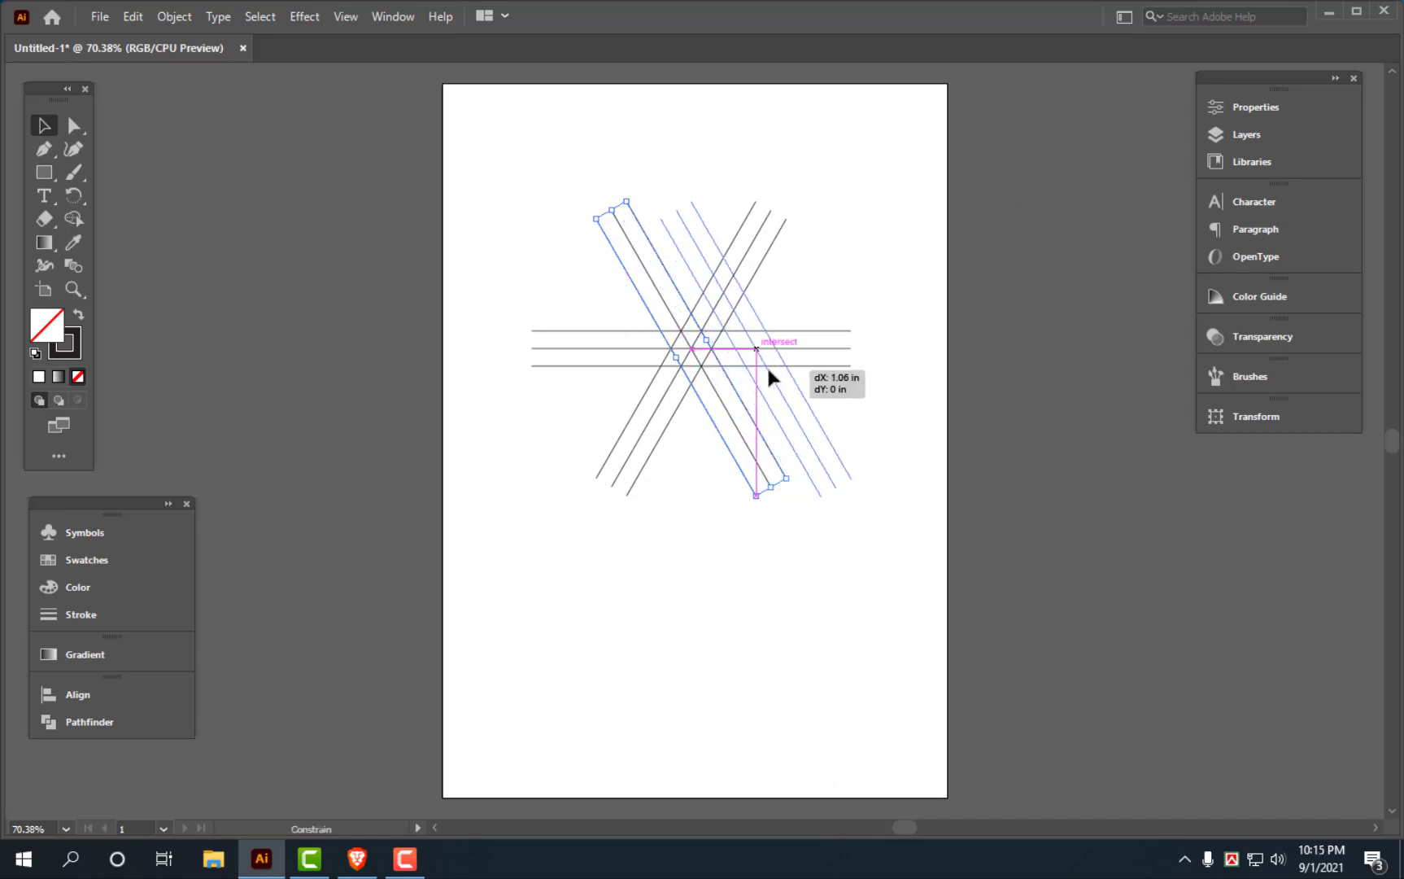
pyautogui.click(640, 428)
pyautogui.moveTo(641, 428); pyautogui.dragTo(575, 428)
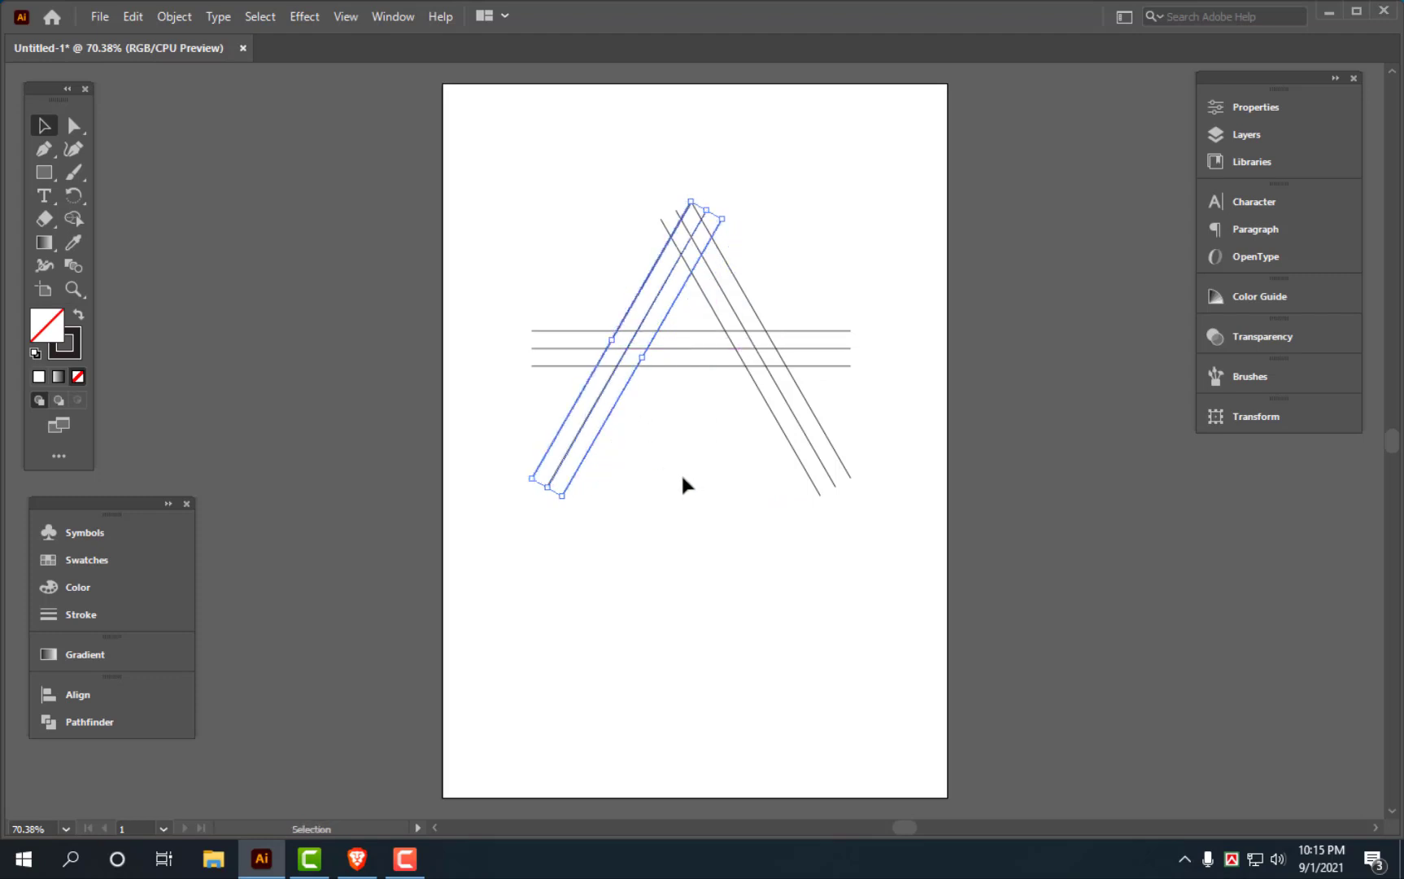
pyautogui.press('Right')
pyautogui.press('Right')
pyautogui.press('Right')
pyautogui.press('Right')
pyautogui.press('Right')
pyautogui.press('Right')
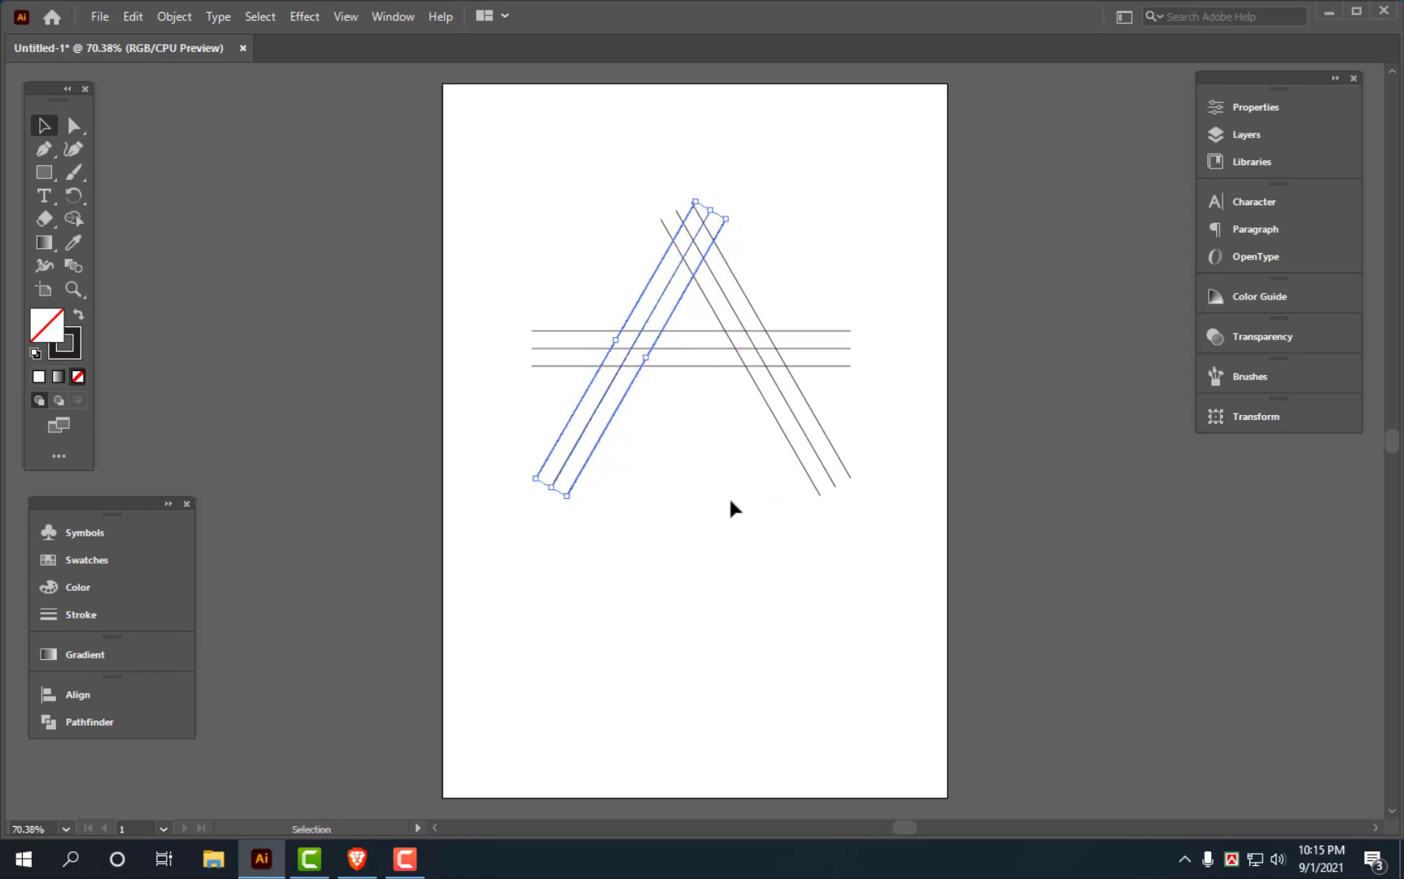
pyautogui.press('Right')
pyautogui.press('Right')
pyautogui.press('Right')
pyautogui.press('Right')
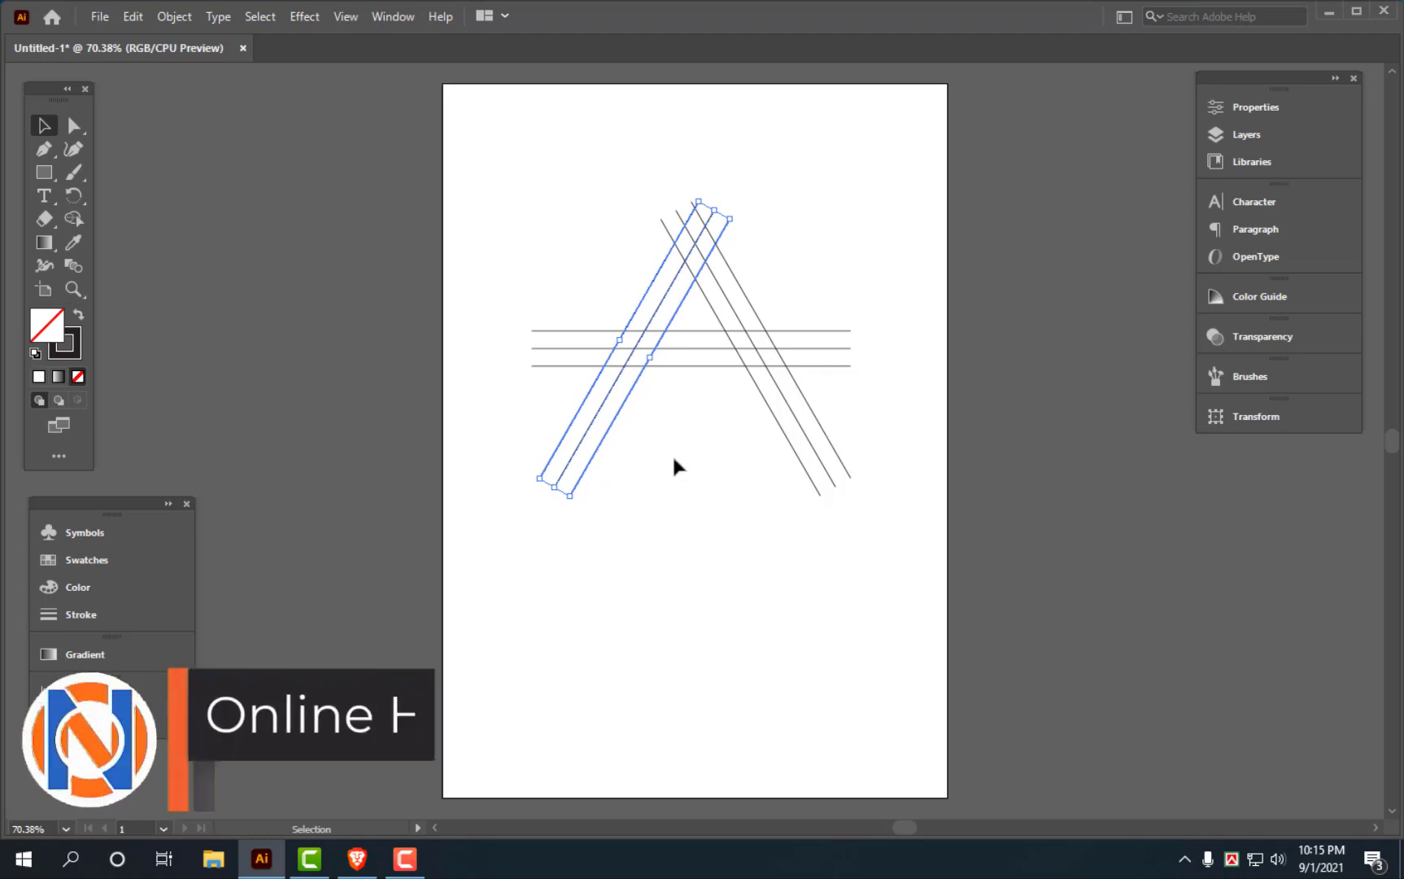
# Nudge the three horizontal lines down, then select all nine lines
pyautogui.click(706, 381)
pyautogui.moveTo(694, 407); pyautogui.dragTo(696, 325)
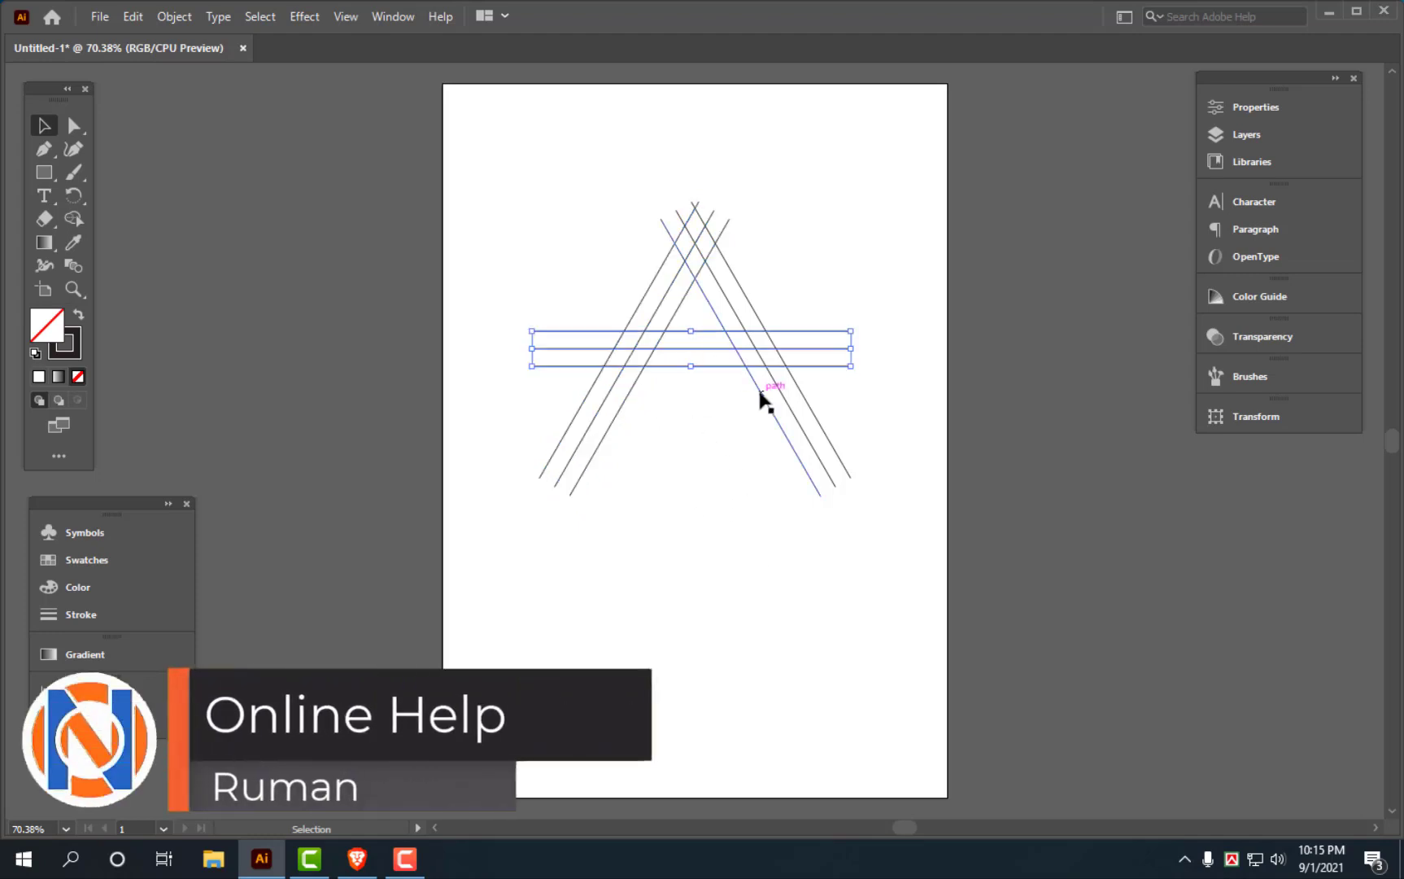
pyautogui.hotkey('shift', 'Down')
pyautogui.hotkey('shift', 'Down')
pyautogui.hotkey('shift', 'Down')
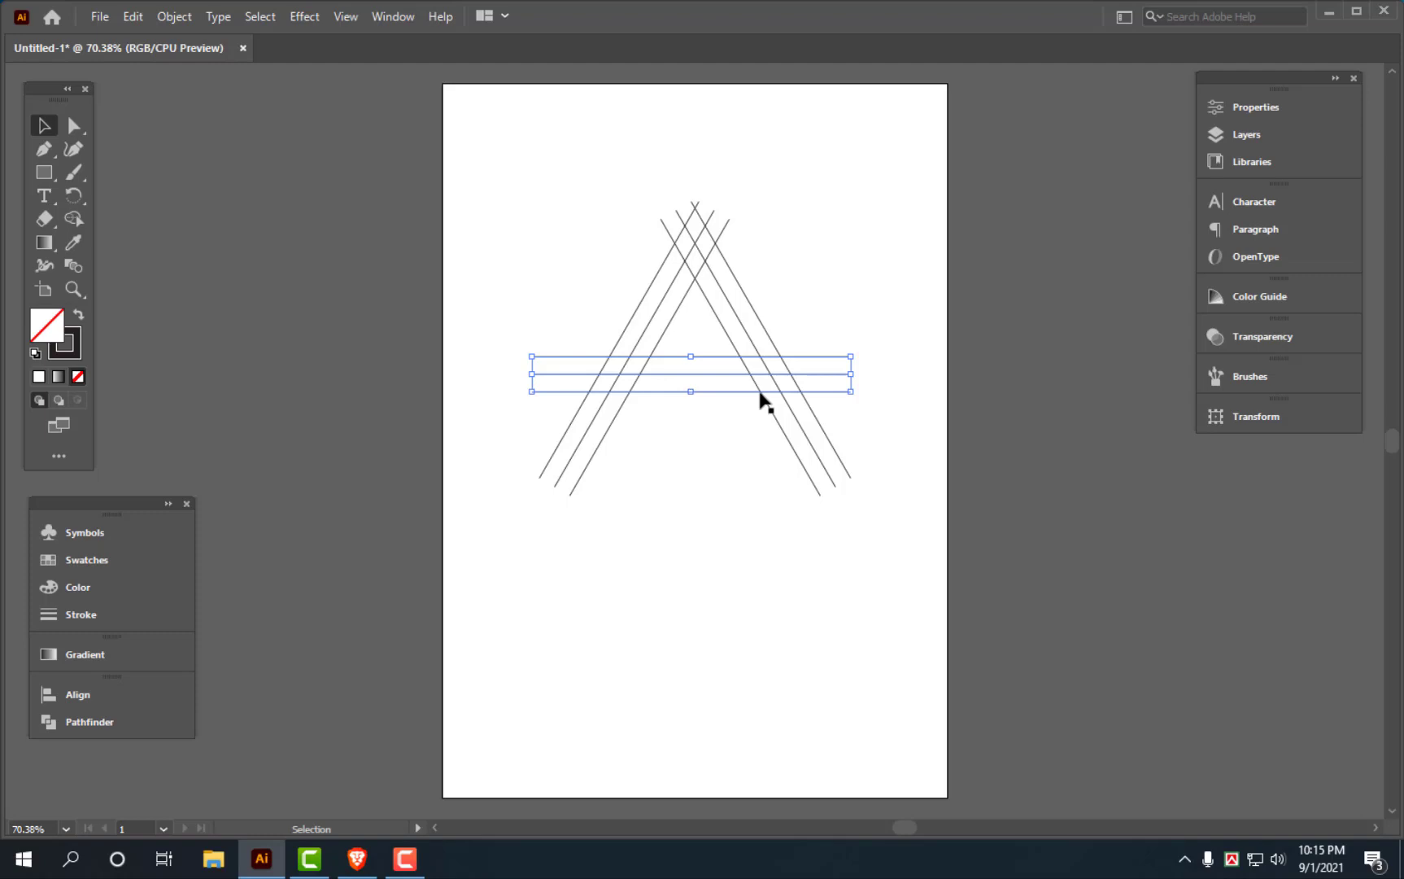
pyautogui.moveTo(794, 136); pyautogui.dragTo(579, 446)
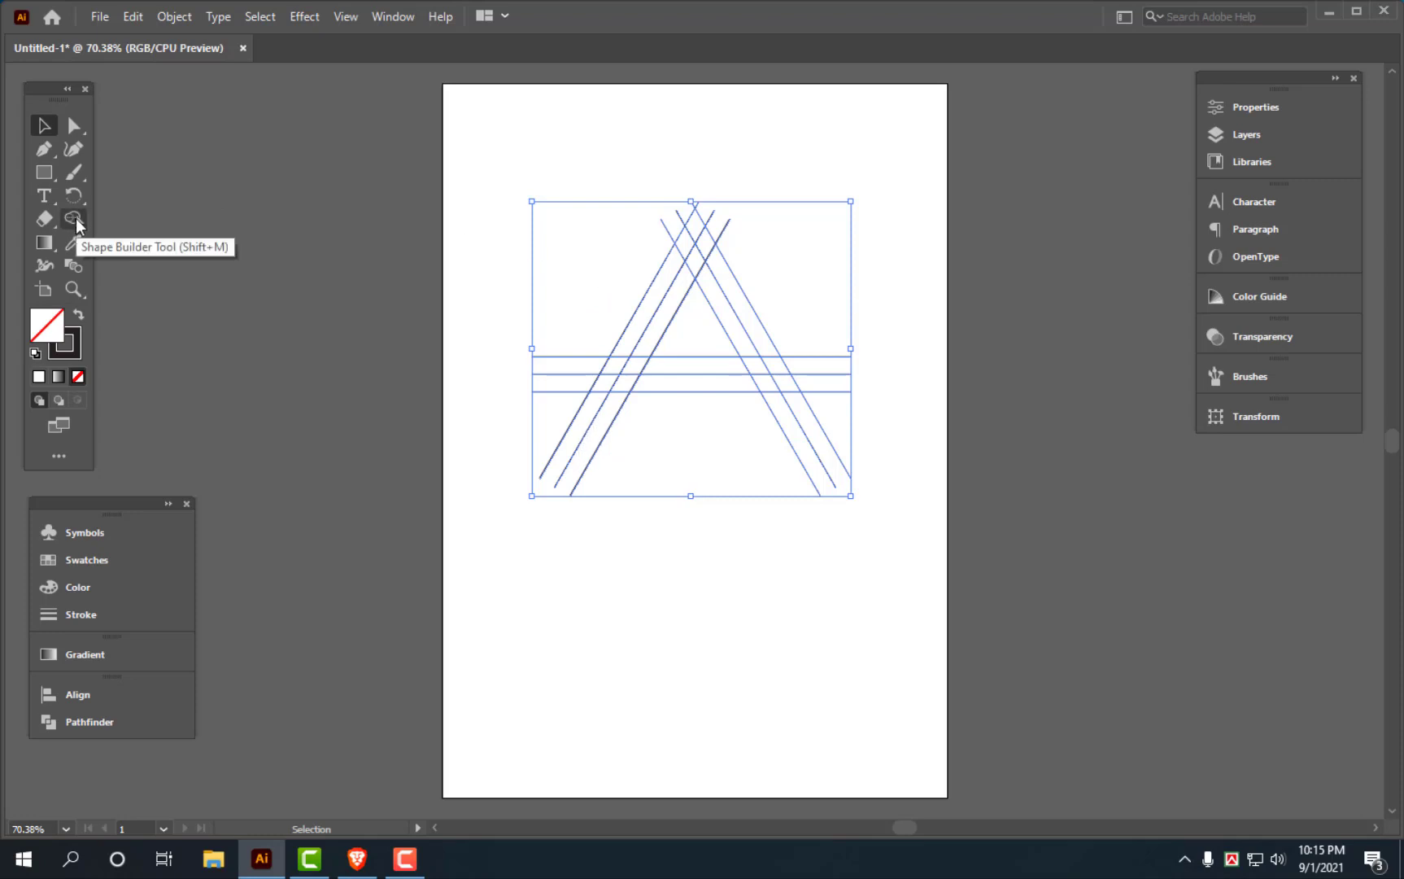
# Zoom to 100% and draw a short connector at the right crossbar intersection
pyautogui.click(44, 159)
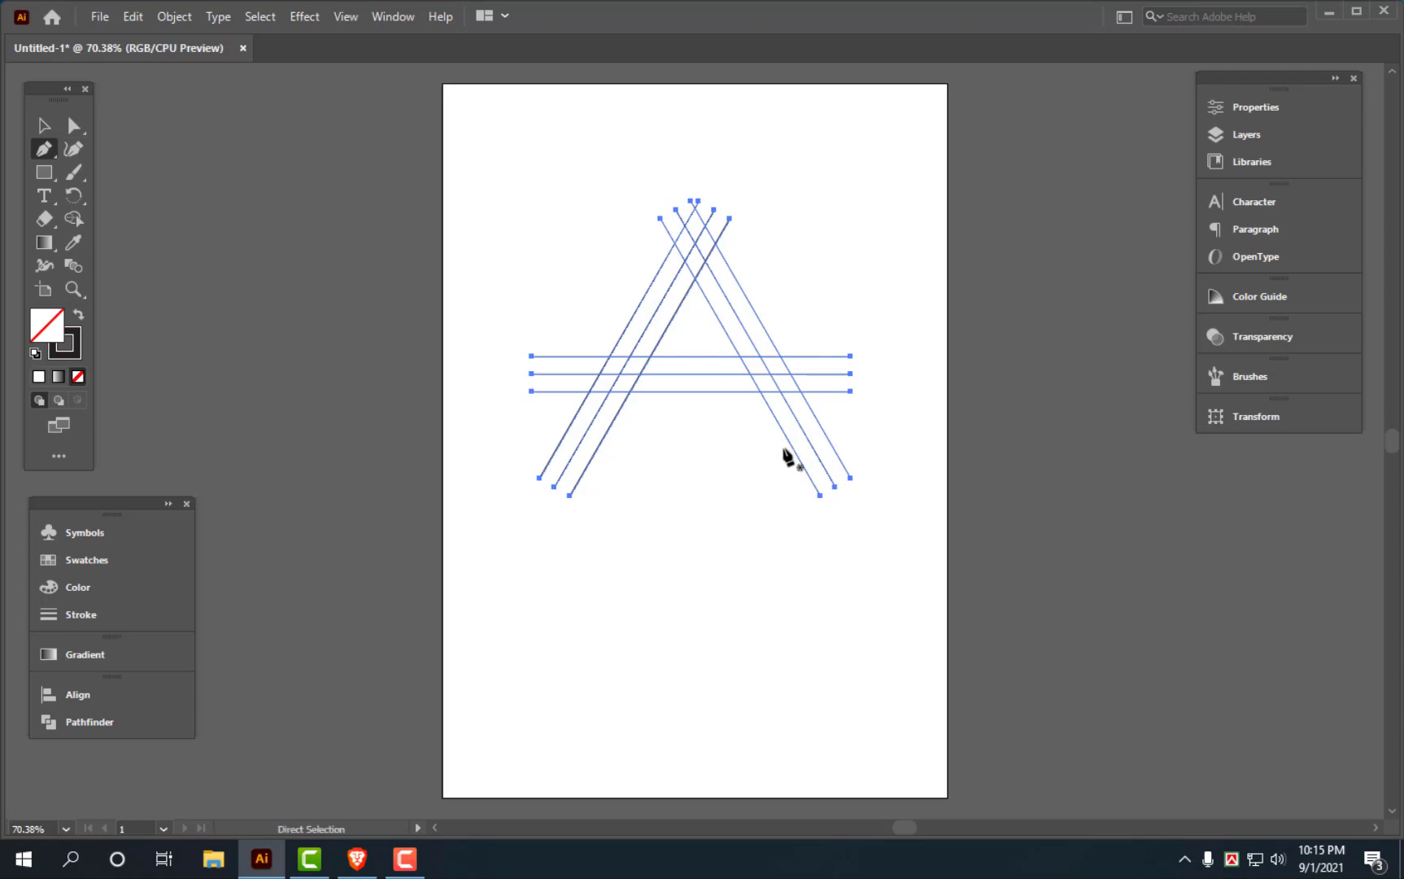
pyautogui.hotkey('ctrl', '+')
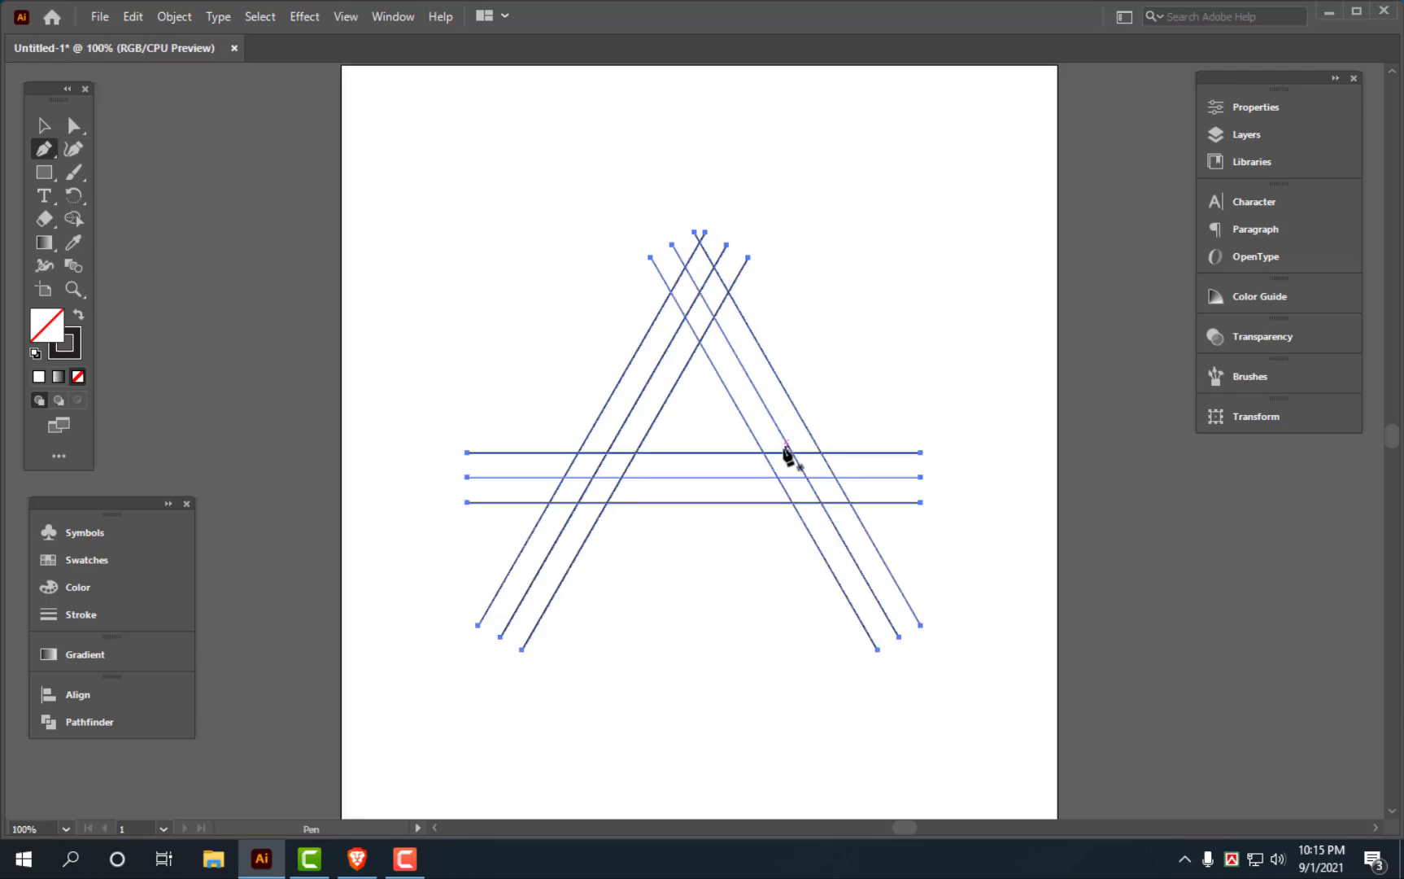
pyautogui.click(836, 477)
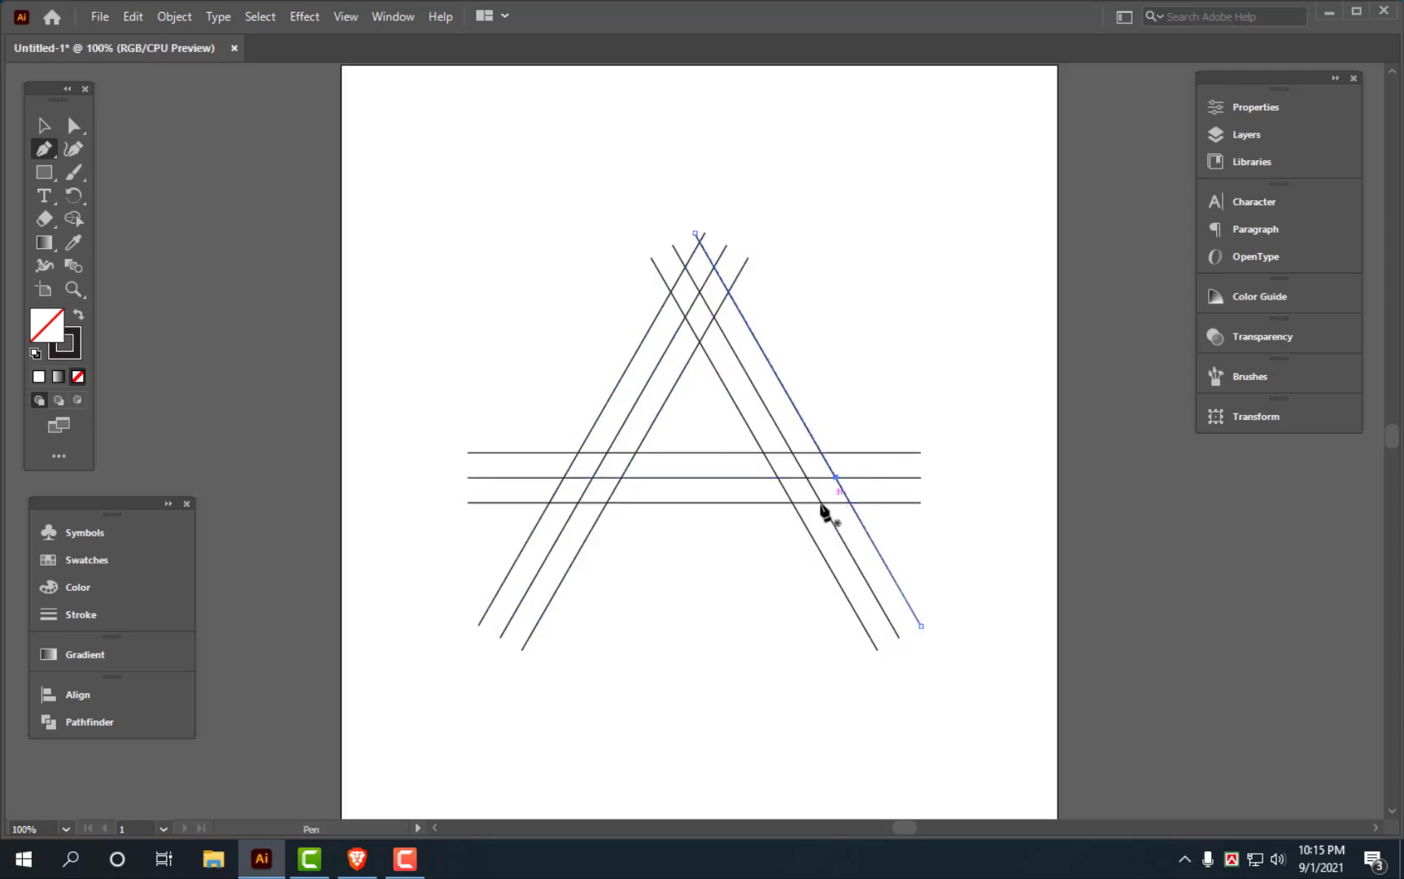
pyautogui.click(821, 502)
pyautogui.click(836, 477)
pyautogui.press('v')
pyautogui.click(924, 522)
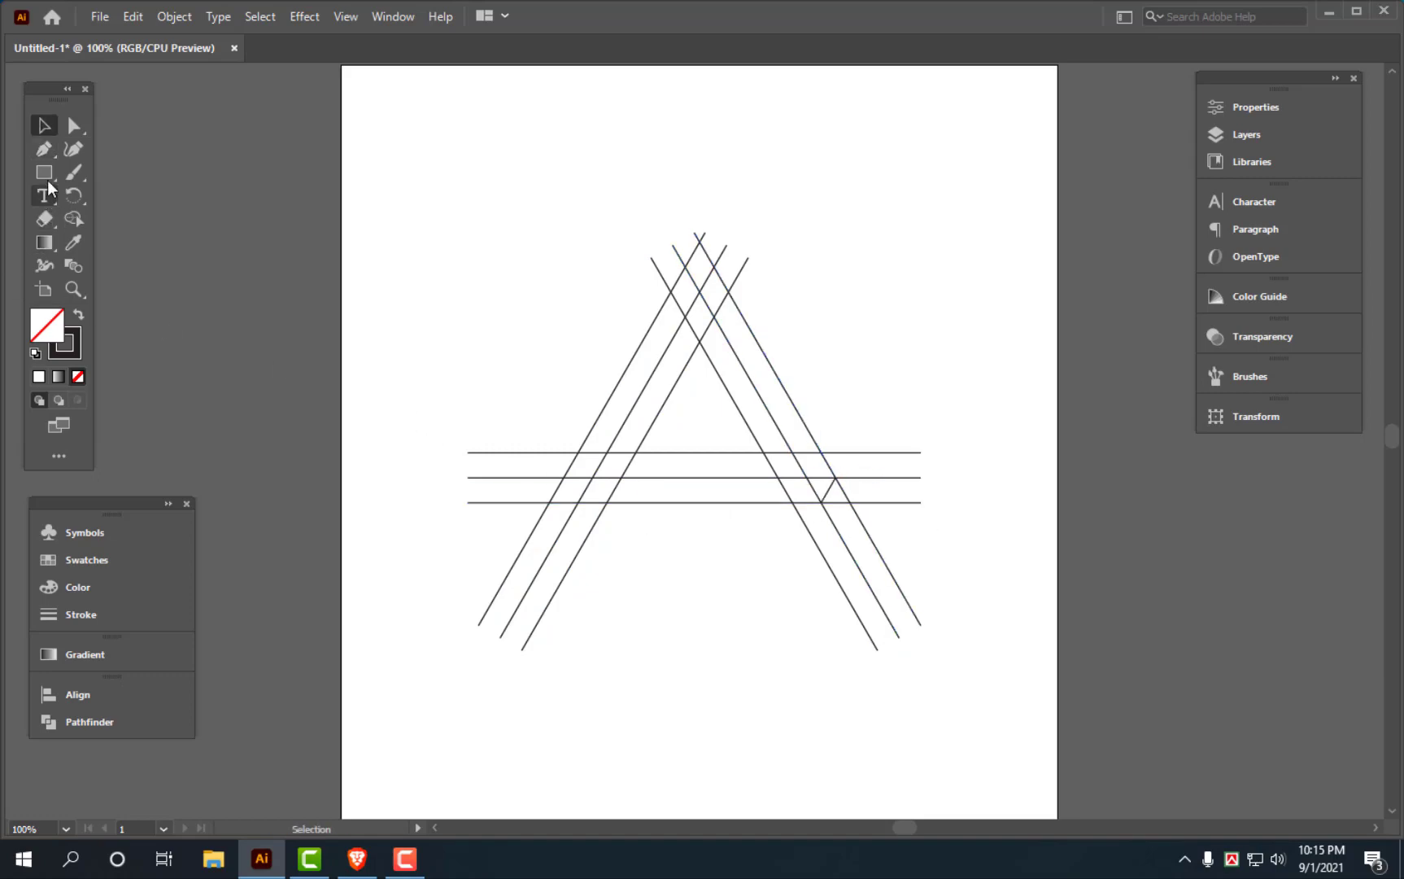
# Draw connectors at the left crossbar intersection and the apex, then select all lines
pyautogui.click(44, 149)
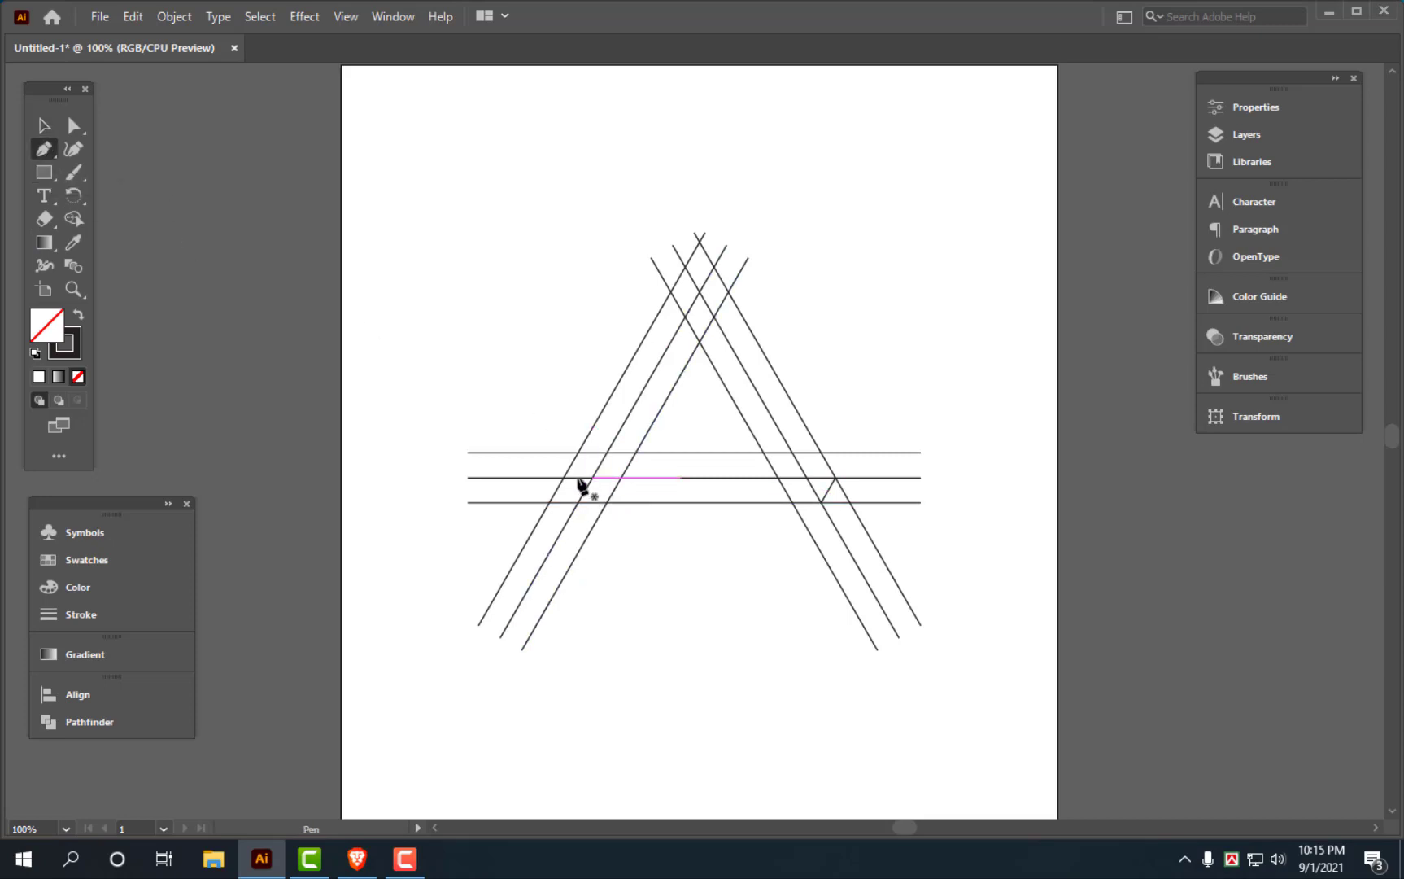
pyautogui.moveTo(564, 481); pyautogui.dragTo(575, 513)
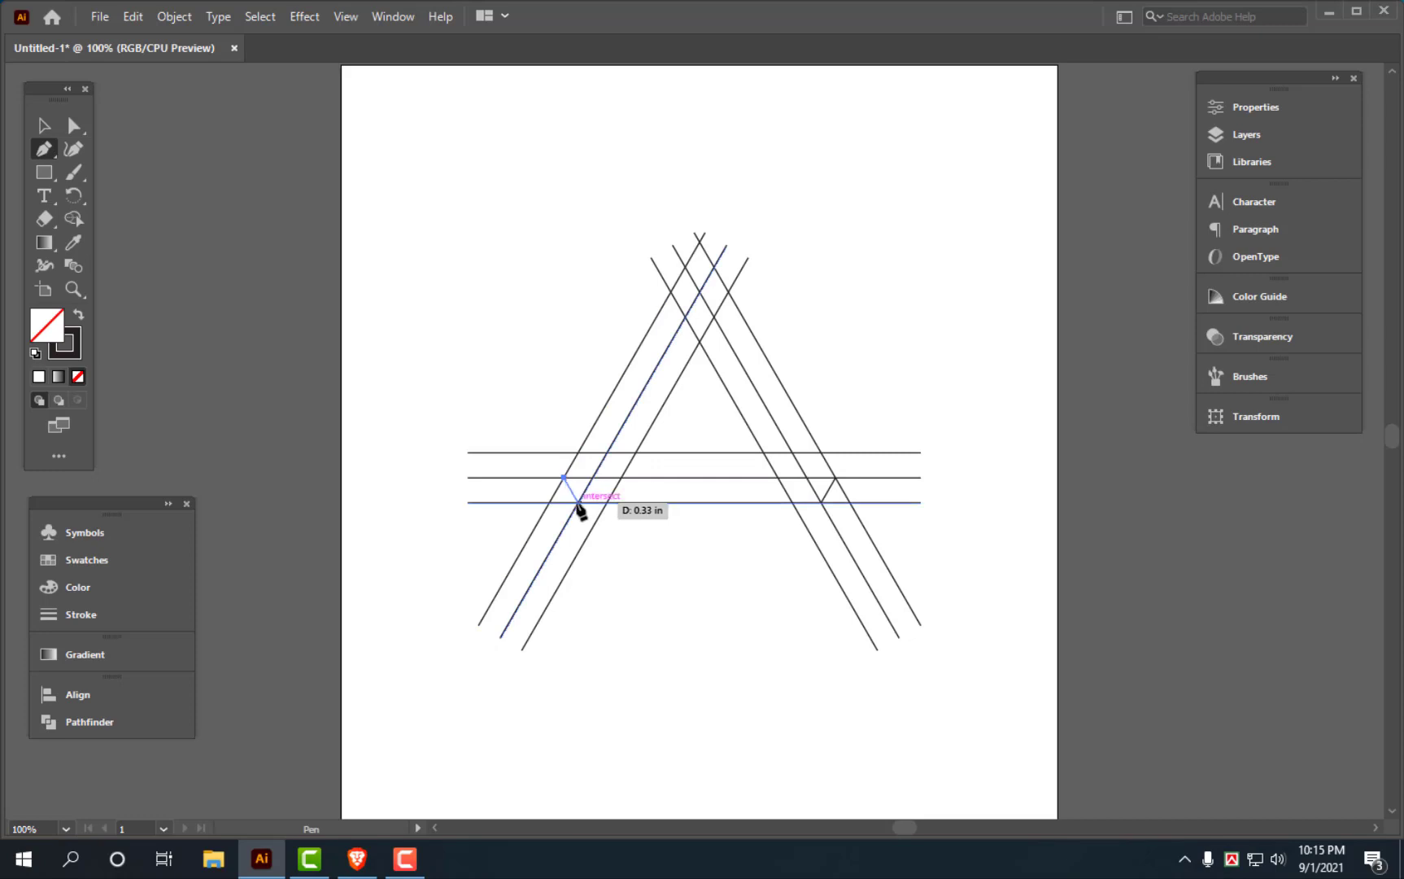
pyautogui.press('v')
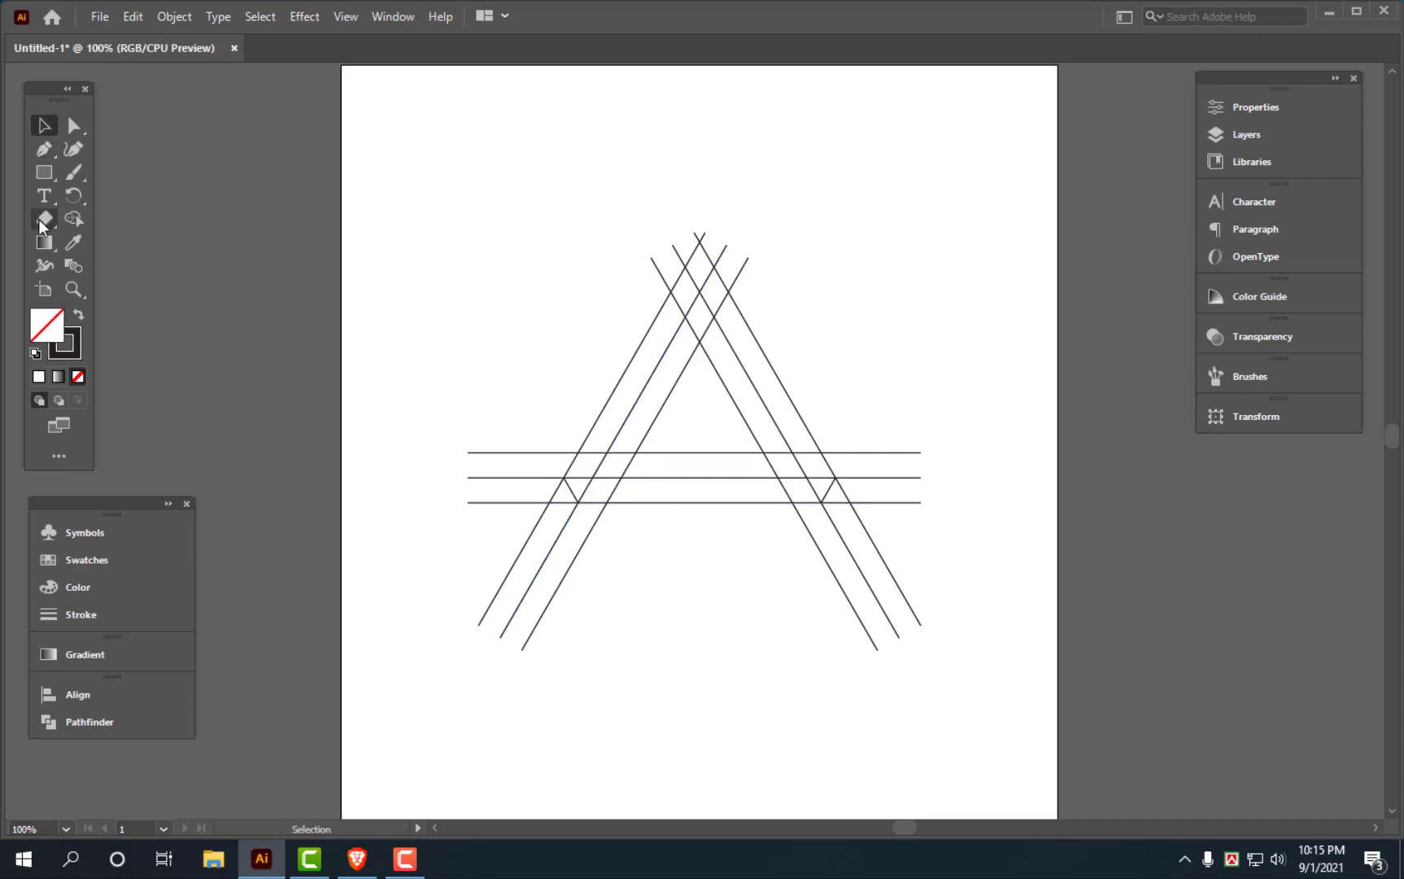
pyautogui.click(43, 151)
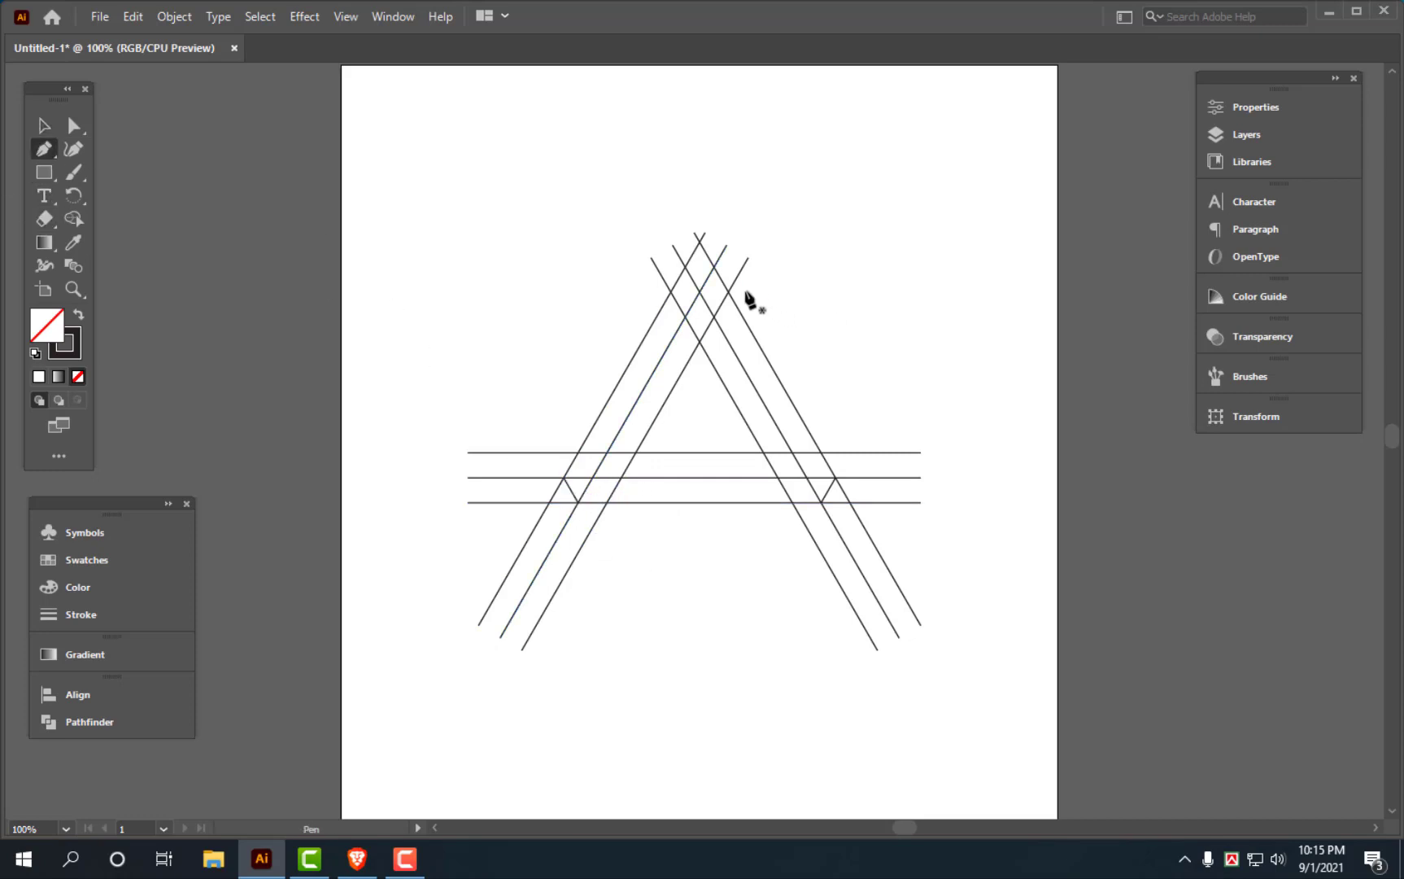
pyautogui.click(686, 266)
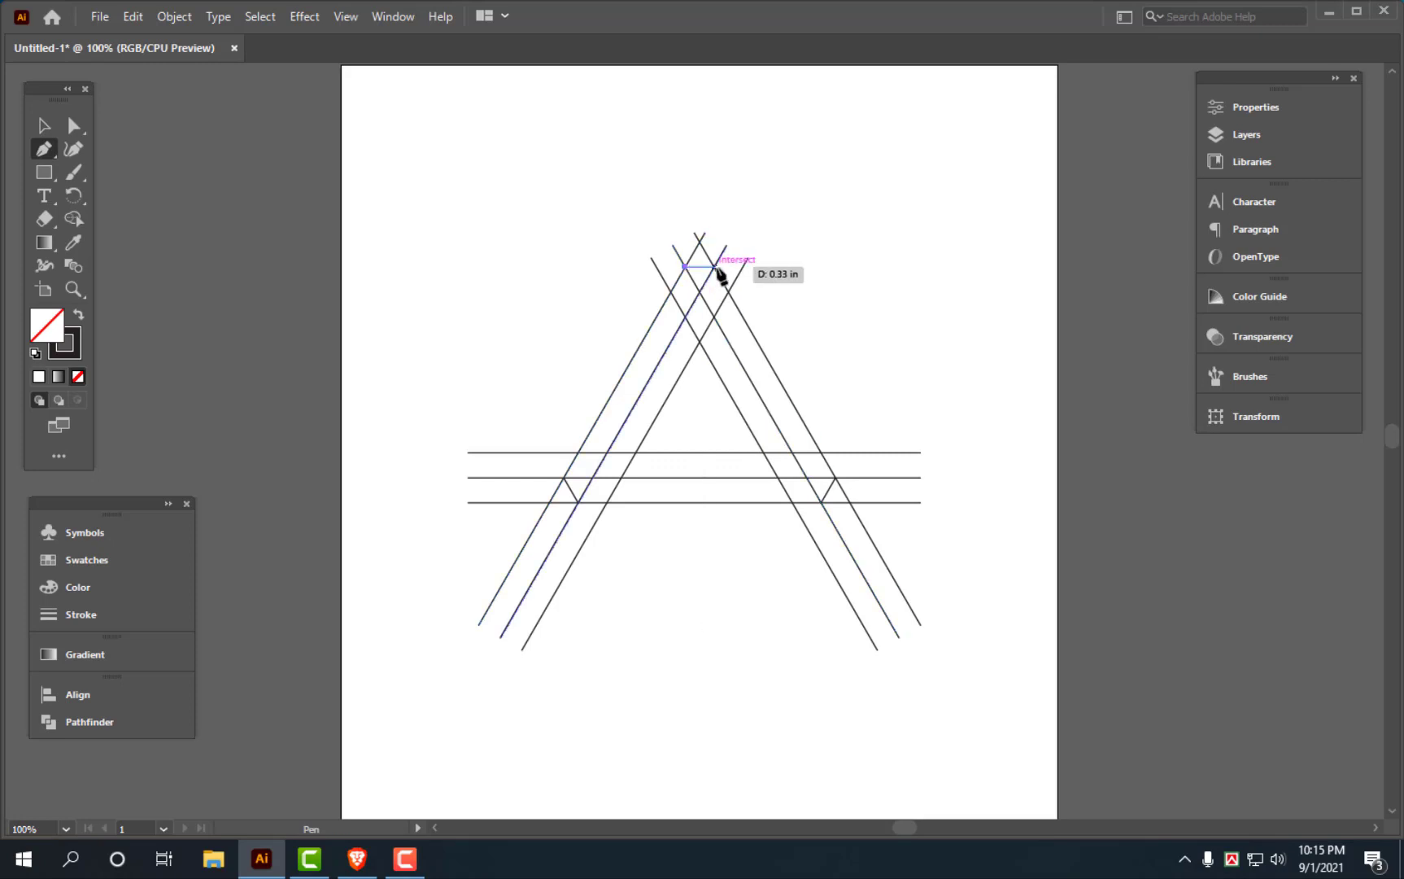
pyautogui.click(716, 266)
pyautogui.press('v')
pyautogui.moveTo(872, 207); pyautogui.dragTo(464, 643)
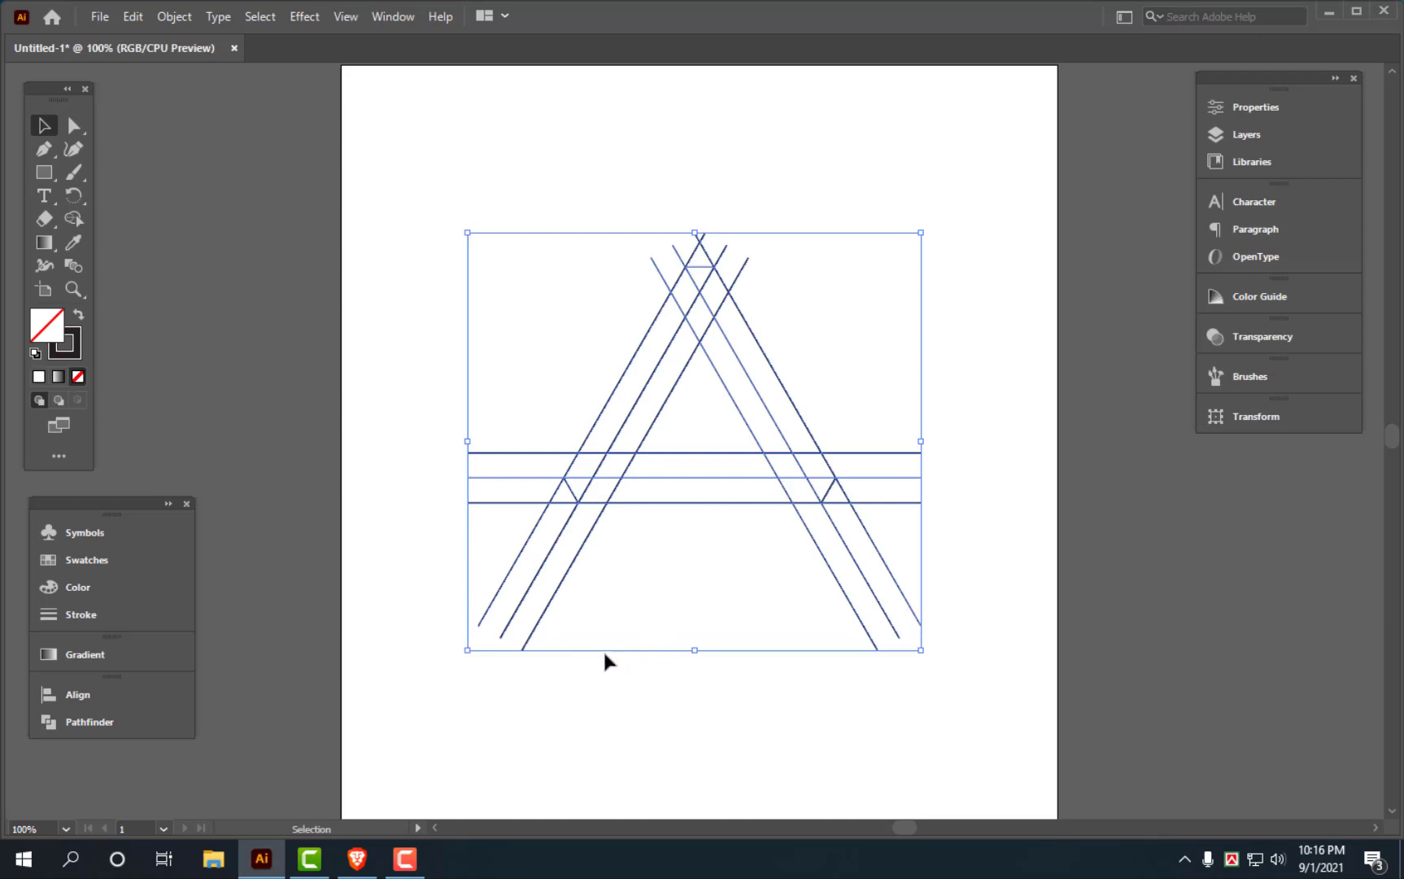
# Shape Builder-delete the stray line ends at the apex, left crossbar, lower diagonals and right crossbar
pyautogui.click(74, 218)
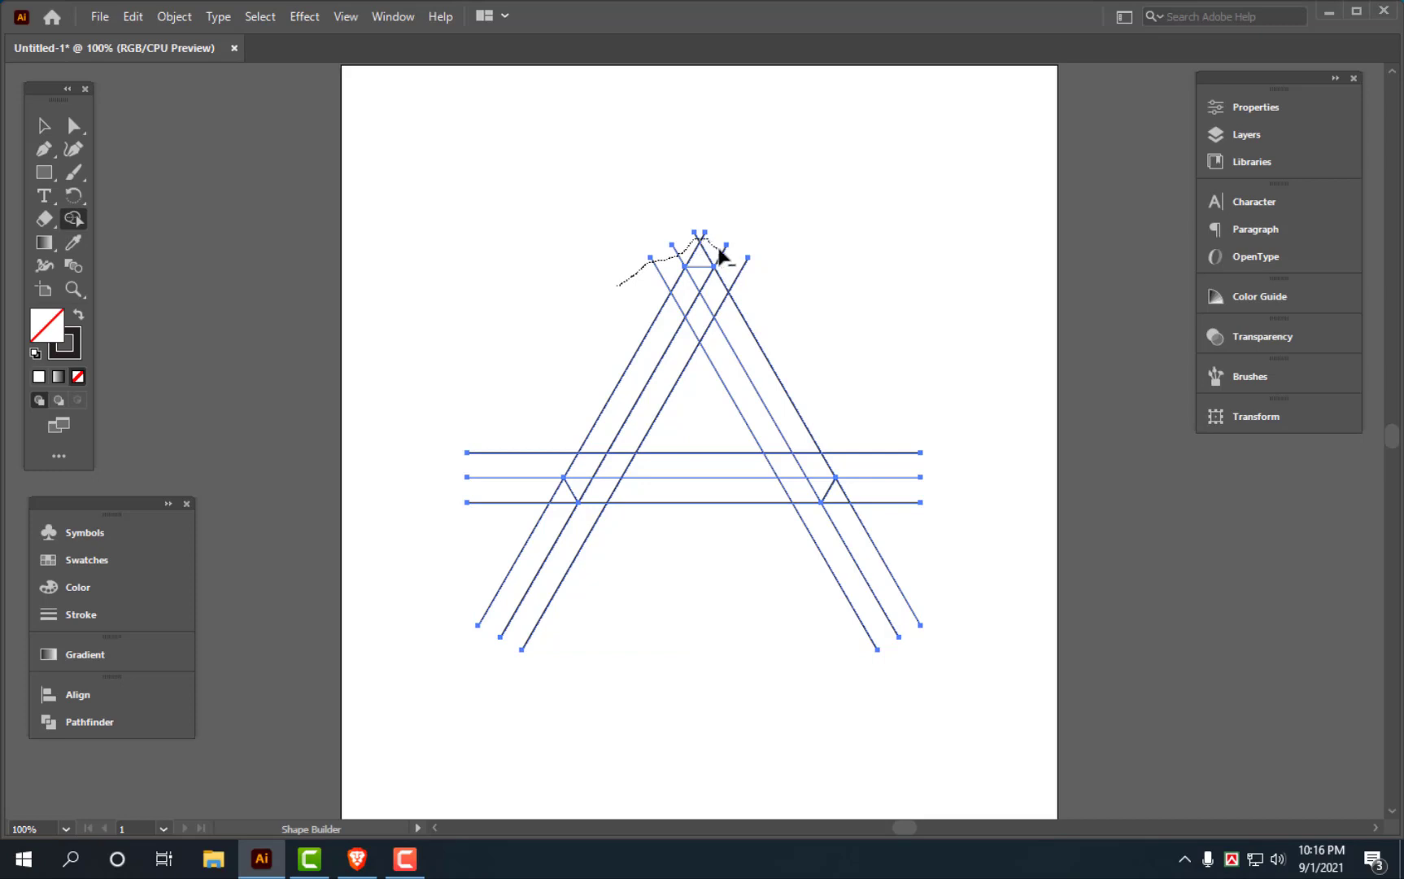
pyautogui.moveTo(642, 269)
pyautogui.mouseDown()
pyautogui.moveTo(723, 243)
pyautogui.moveTo(716, 269)
pyautogui.mouseUp()
pyautogui.keyDown('alt'); pyautogui.click(704, 253); pyautogui.keyUp('alt')
pyautogui.moveTo(529, 374)
pyautogui.mouseDown()
pyautogui.moveTo(508, 539)
pyautogui.moveTo(594, 585)
pyautogui.mouseUp()
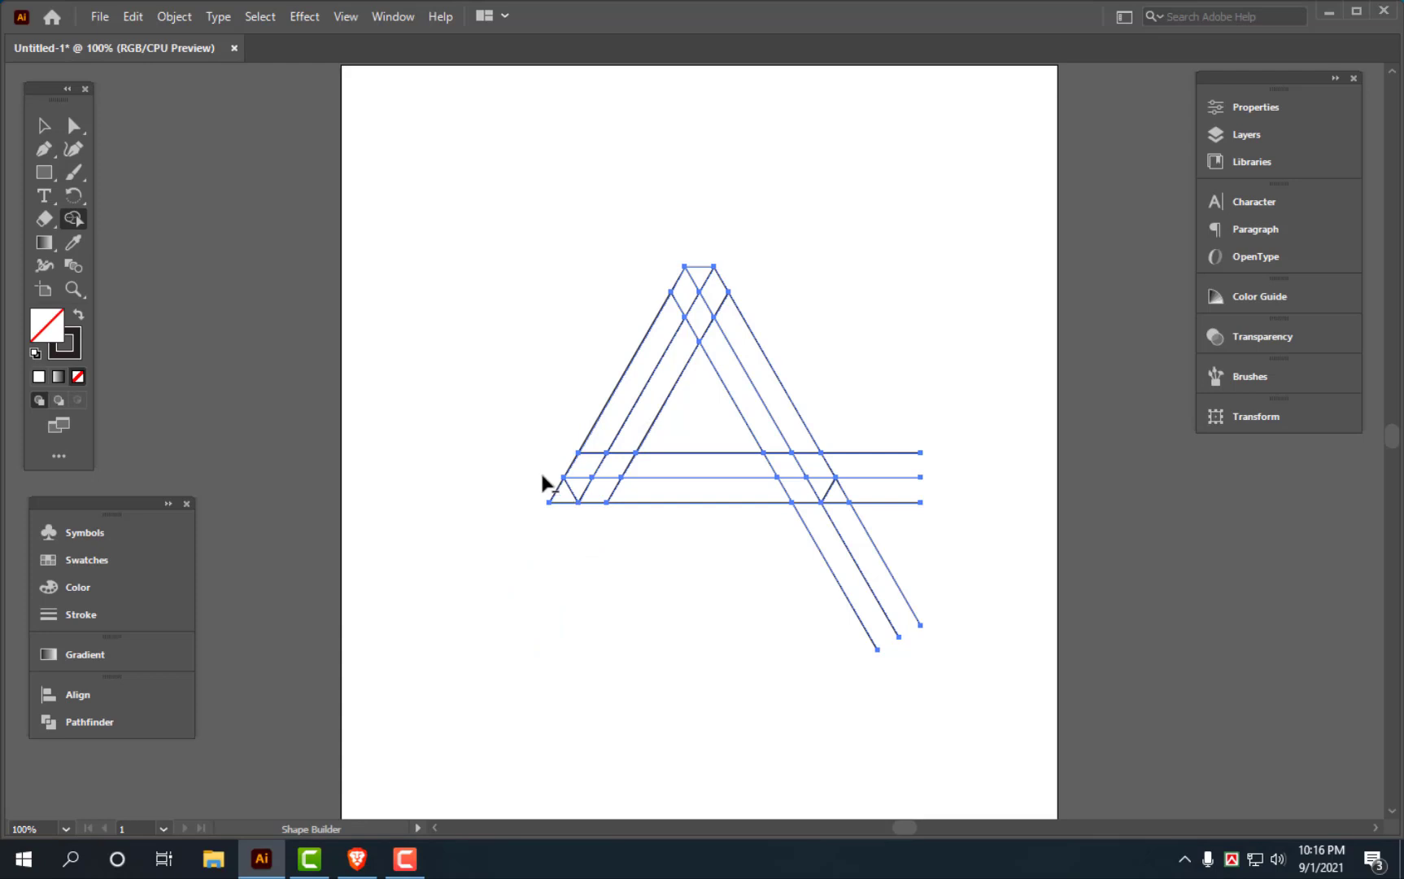
pyautogui.keyDown('alt'); pyautogui.click(555, 498); pyautogui.keyUp('alt')
pyautogui.moveTo(772, 647); pyautogui.dragTo(952, 520)
pyautogui.moveTo(939, 386); pyautogui.dragTo(913, 541)
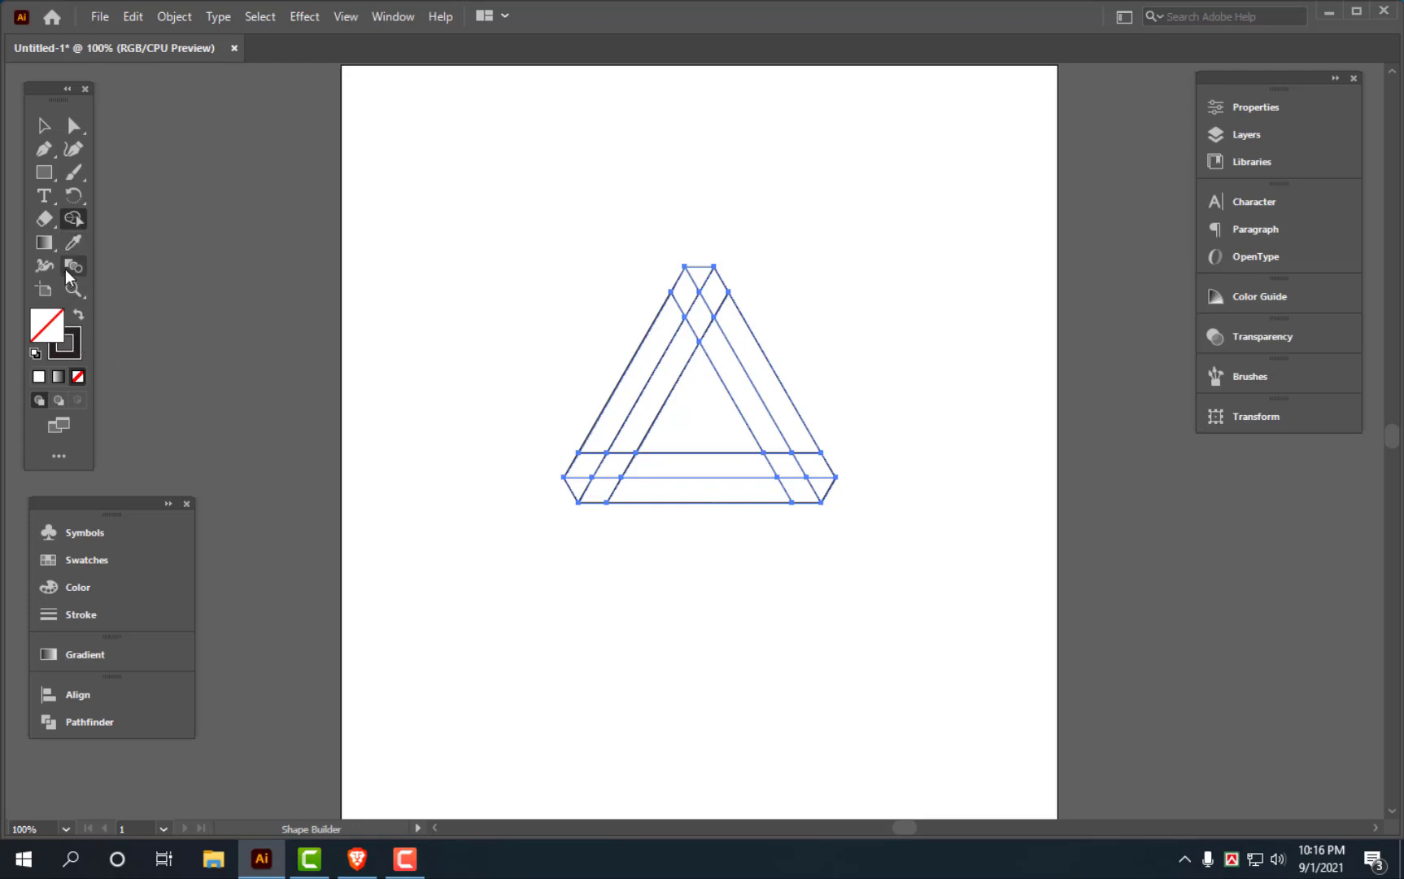
# Set the fill to black, merge the left, top, right and bottom bars, then select the triangle
pyautogui.click(86, 587)
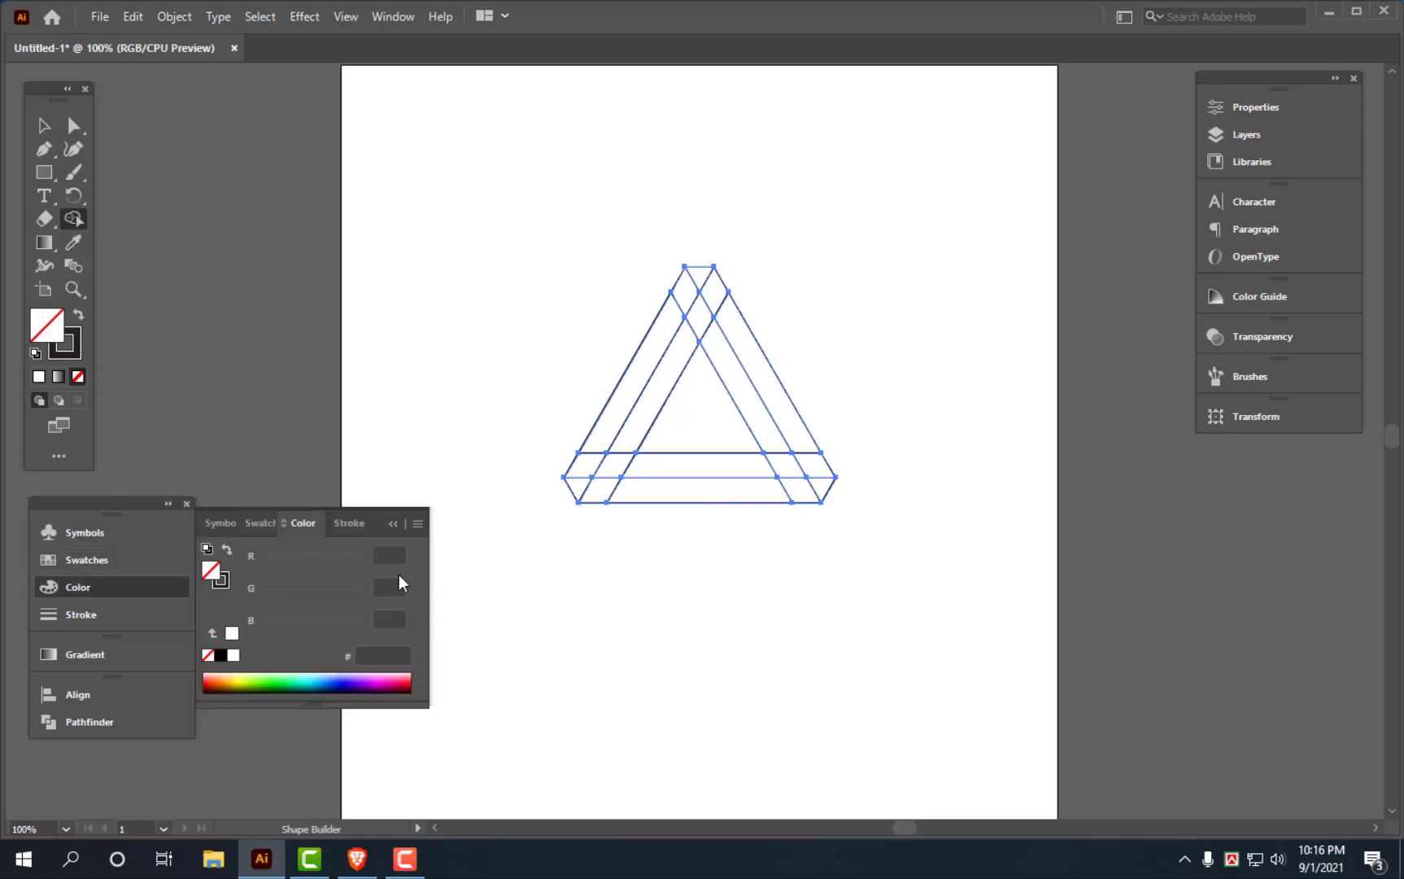
pyautogui.click(220, 655)
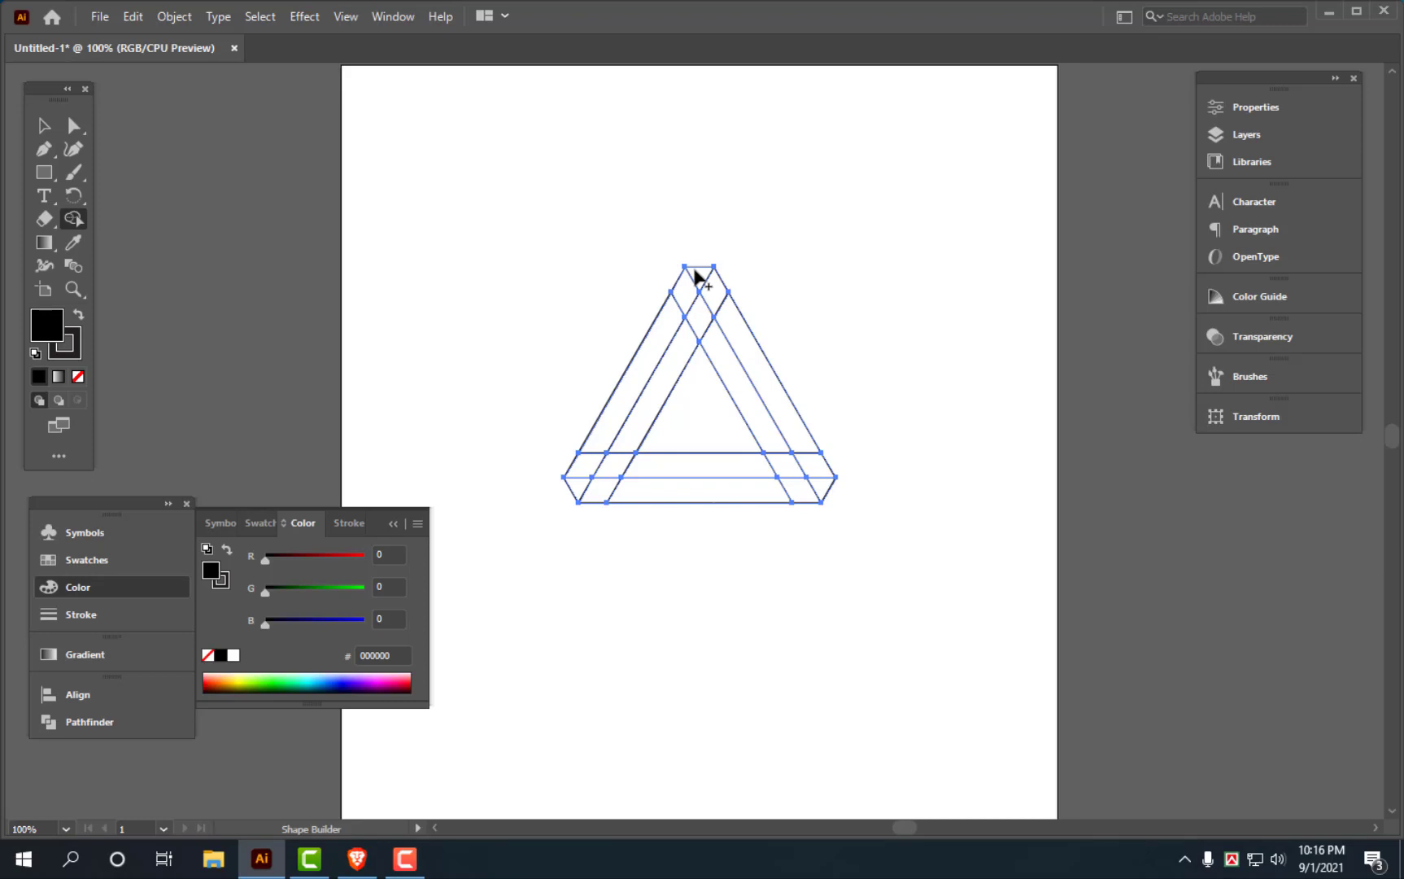
pyautogui.moveTo(697, 277); pyautogui.dragTo(591, 464)
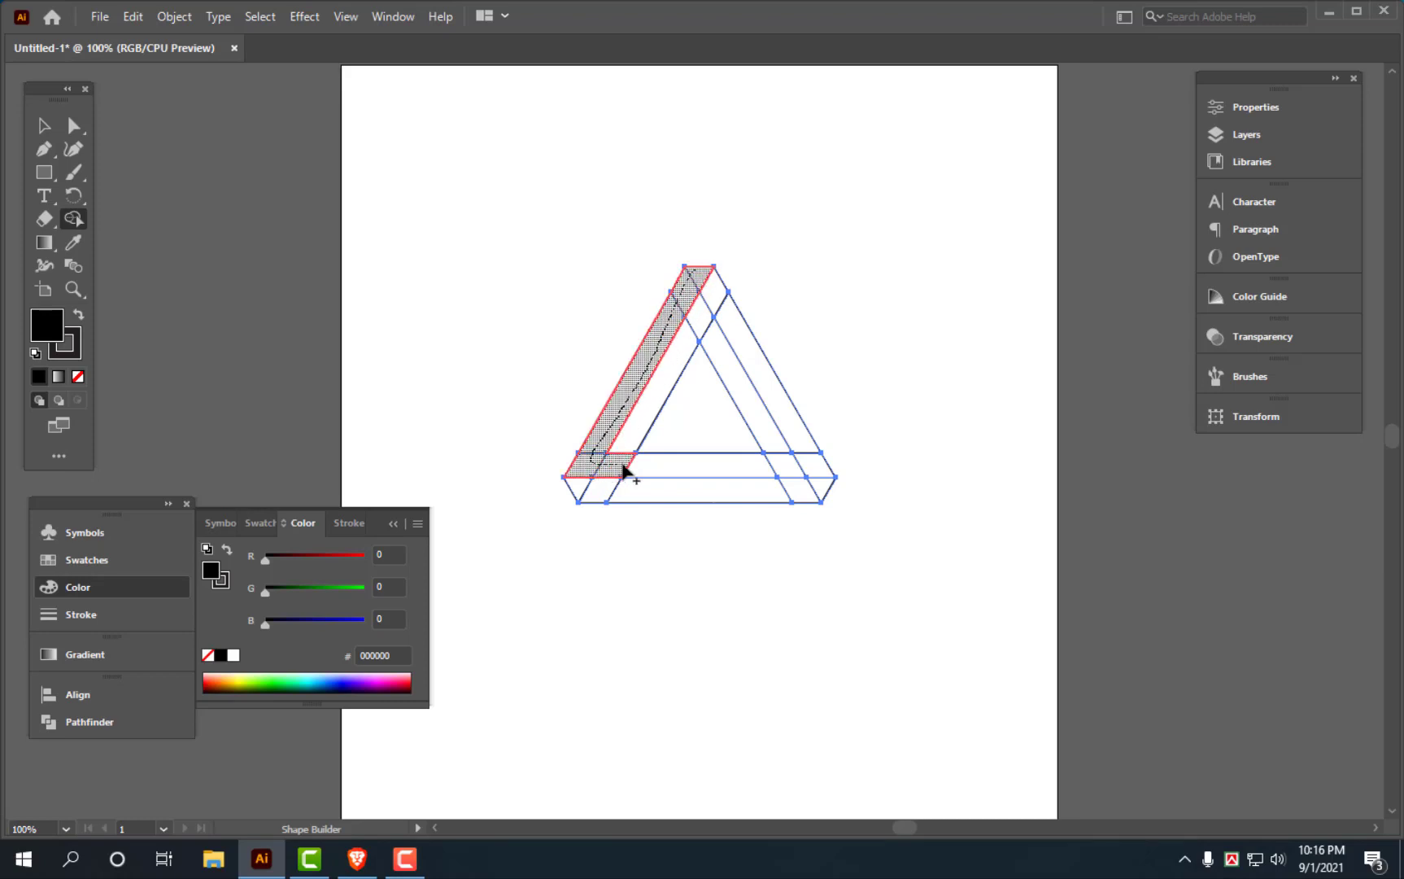
pyautogui.moveTo(591, 464); pyautogui.dragTo(655, 473)
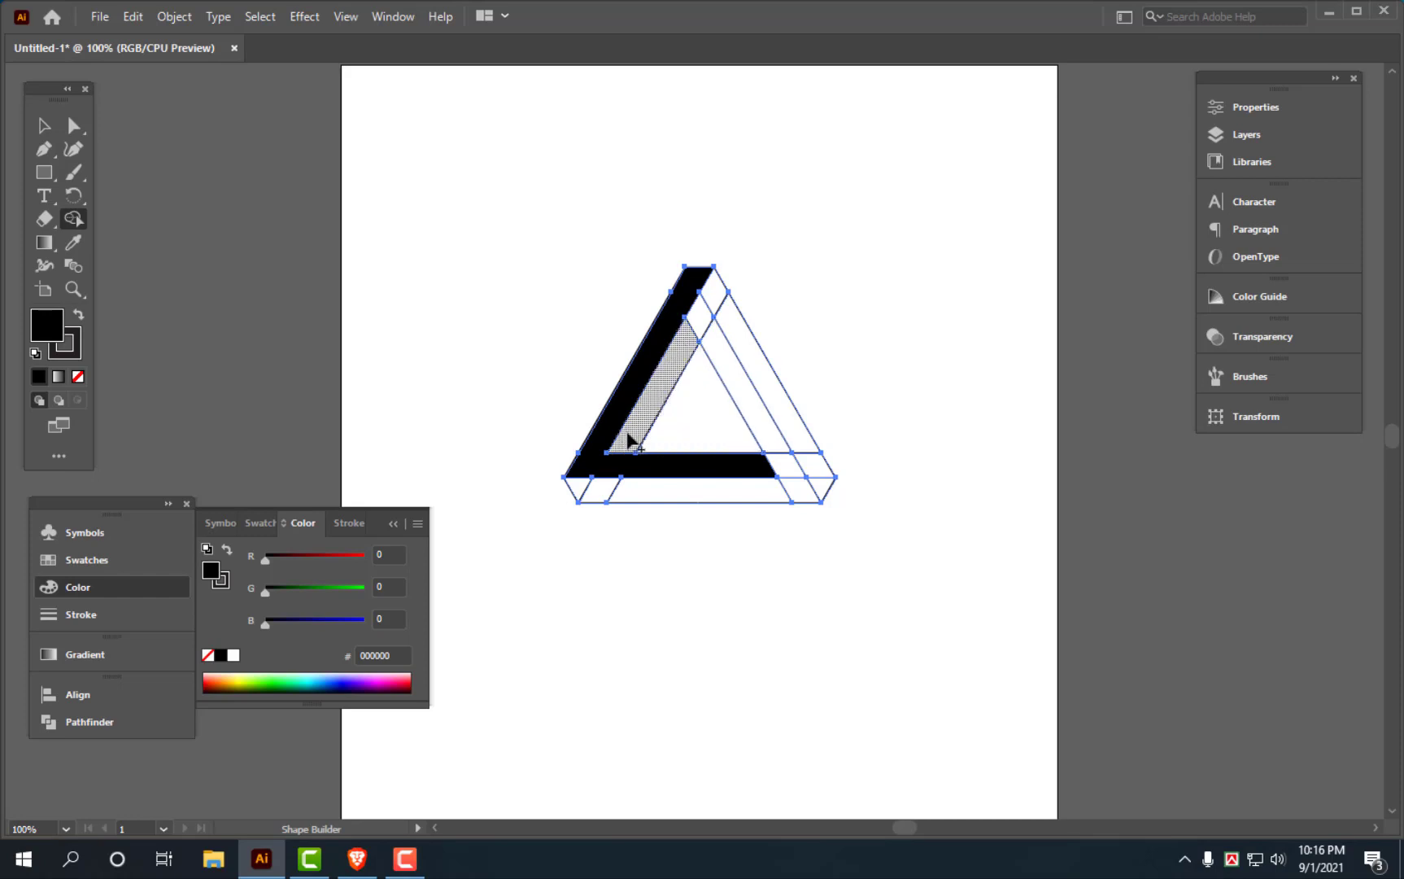
pyautogui.moveTo(680, 343)
pyautogui.mouseDown()
pyautogui.moveTo(710, 301)
pyautogui.moveTo(759, 363)
pyautogui.mouseUp()
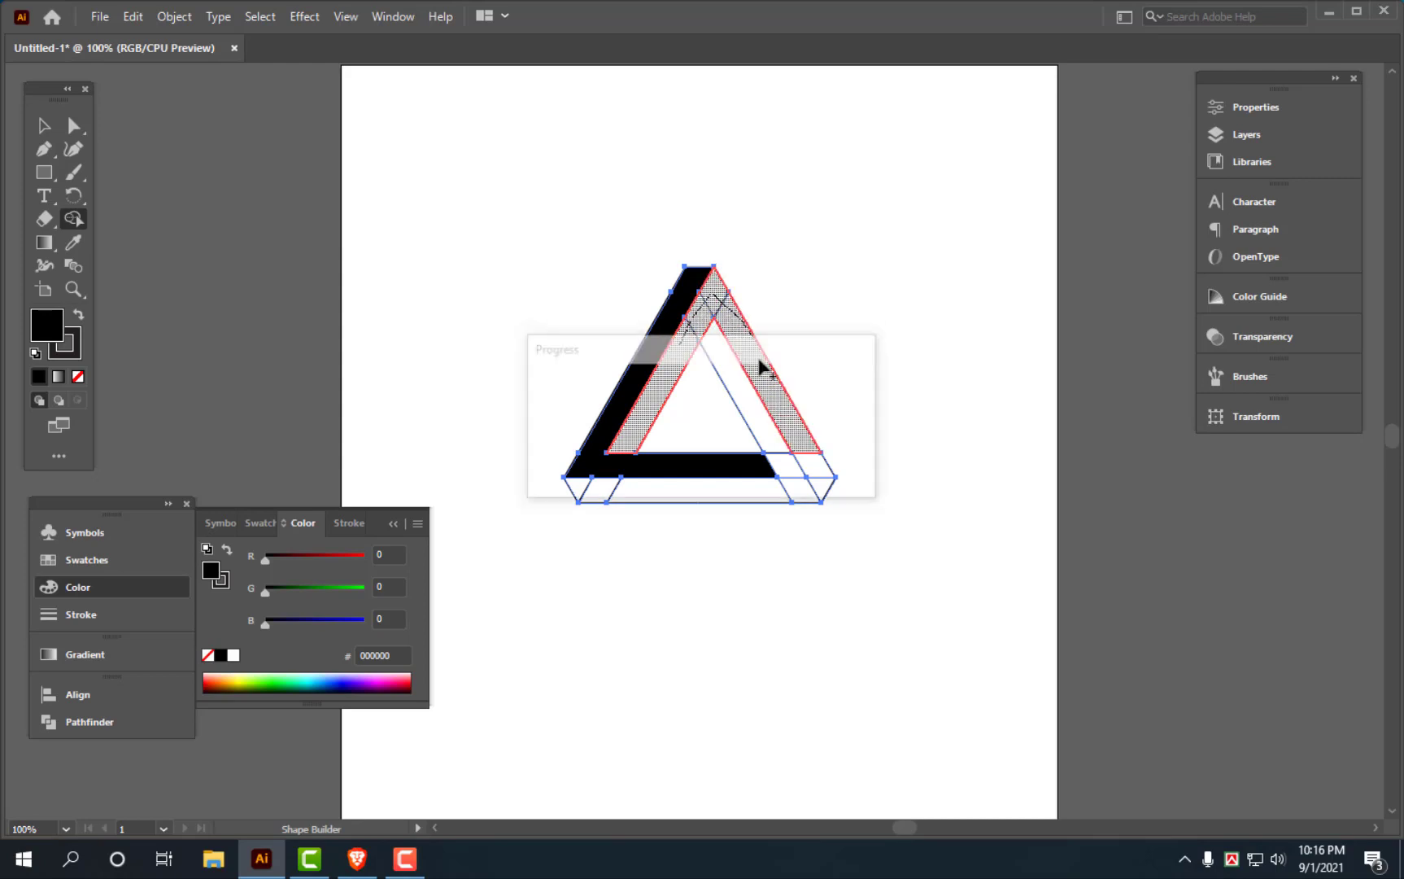
pyautogui.moveTo(802, 445); pyautogui.dragTo(815, 486)
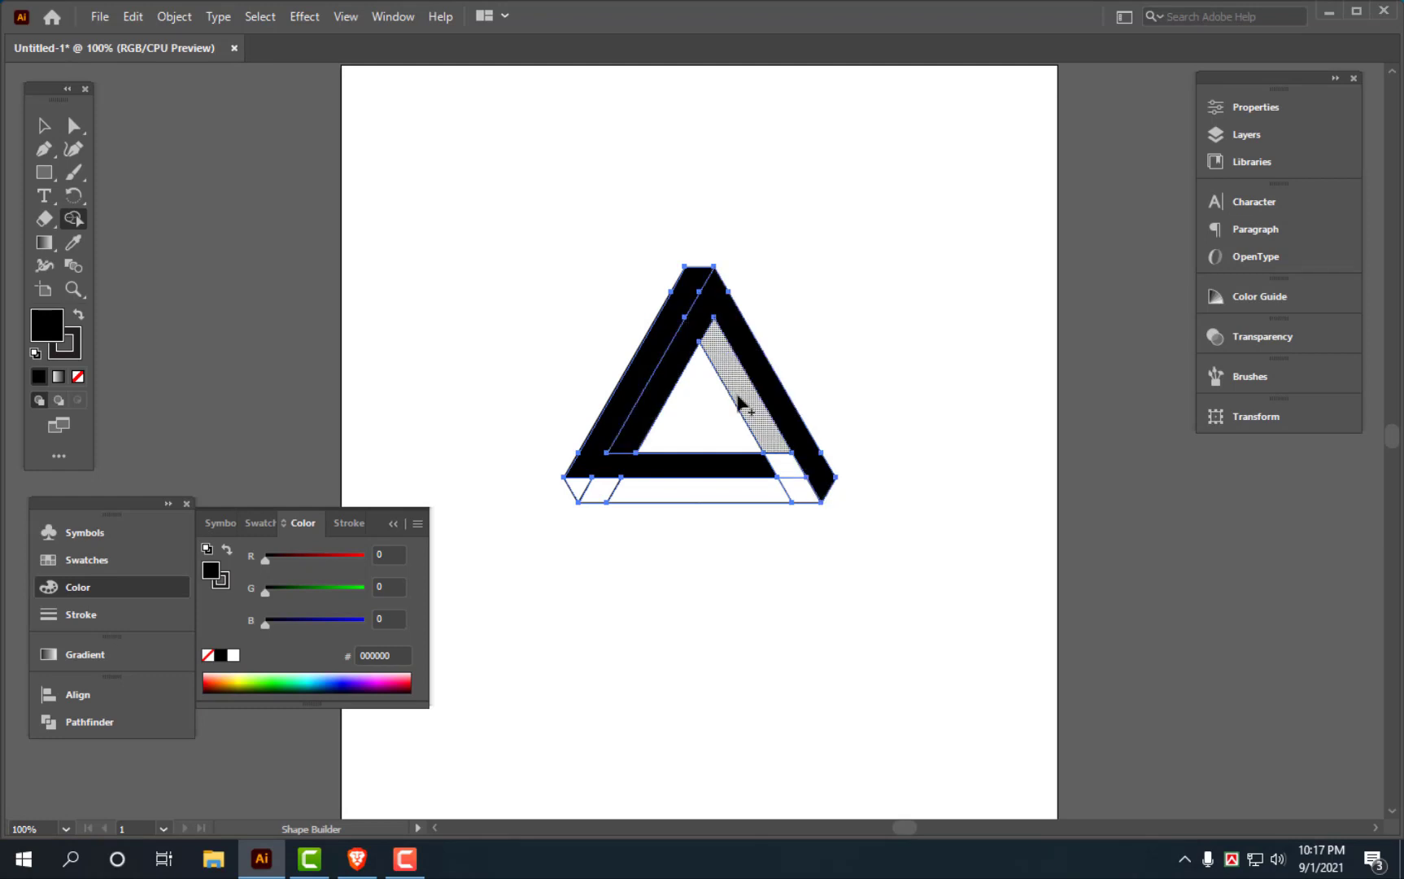
pyautogui.moveTo(586, 491)
pyautogui.mouseDown()
pyautogui.moveTo(801, 490)
pyautogui.moveTo(768, 449)
pyautogui.mouseUp()
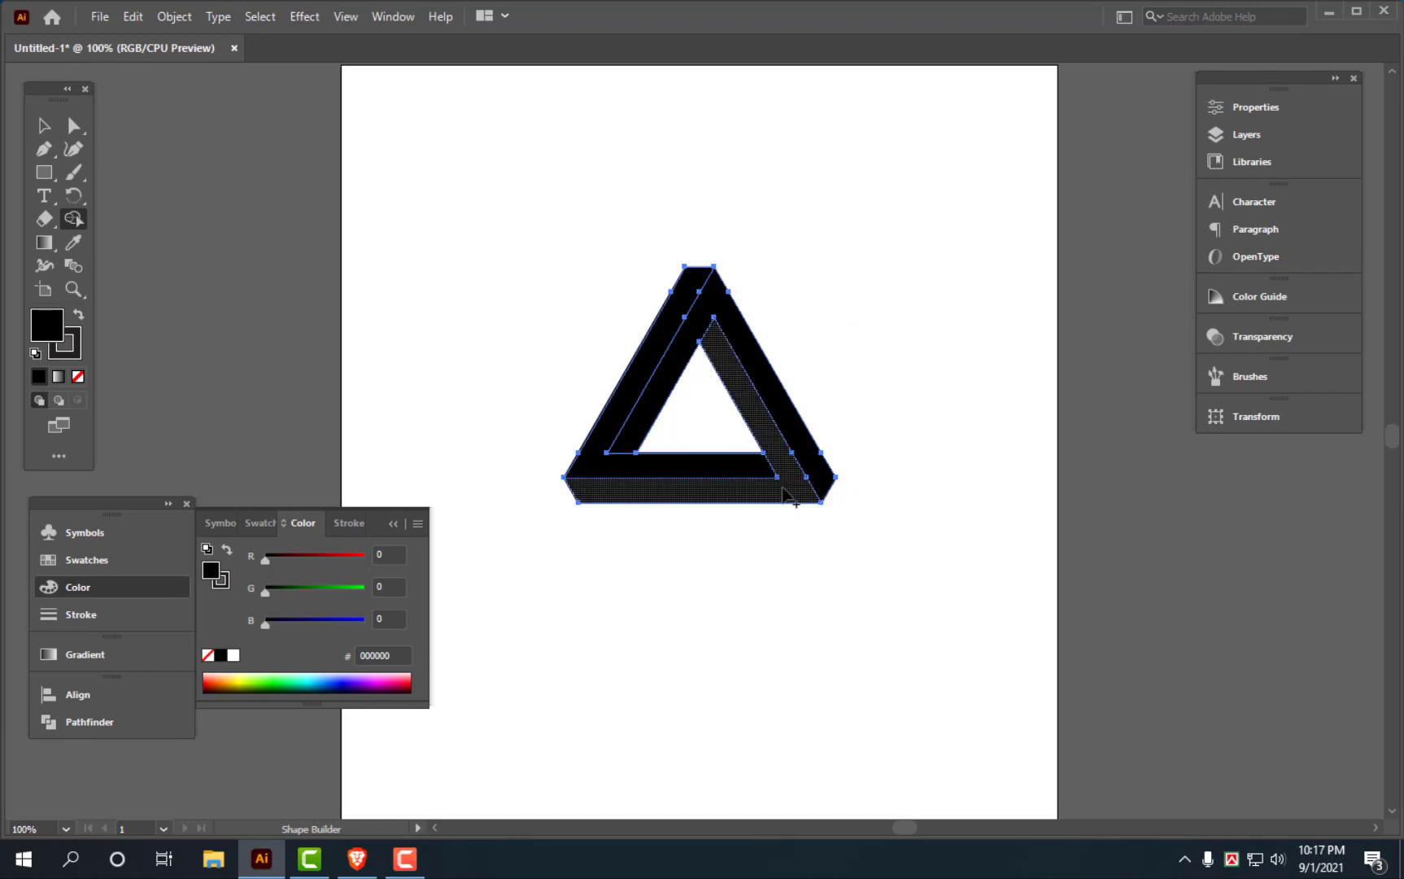
pyautogui.press('v')
pyautogui.moveTo(826, 208); pyautogui.dragTo(553, 545)
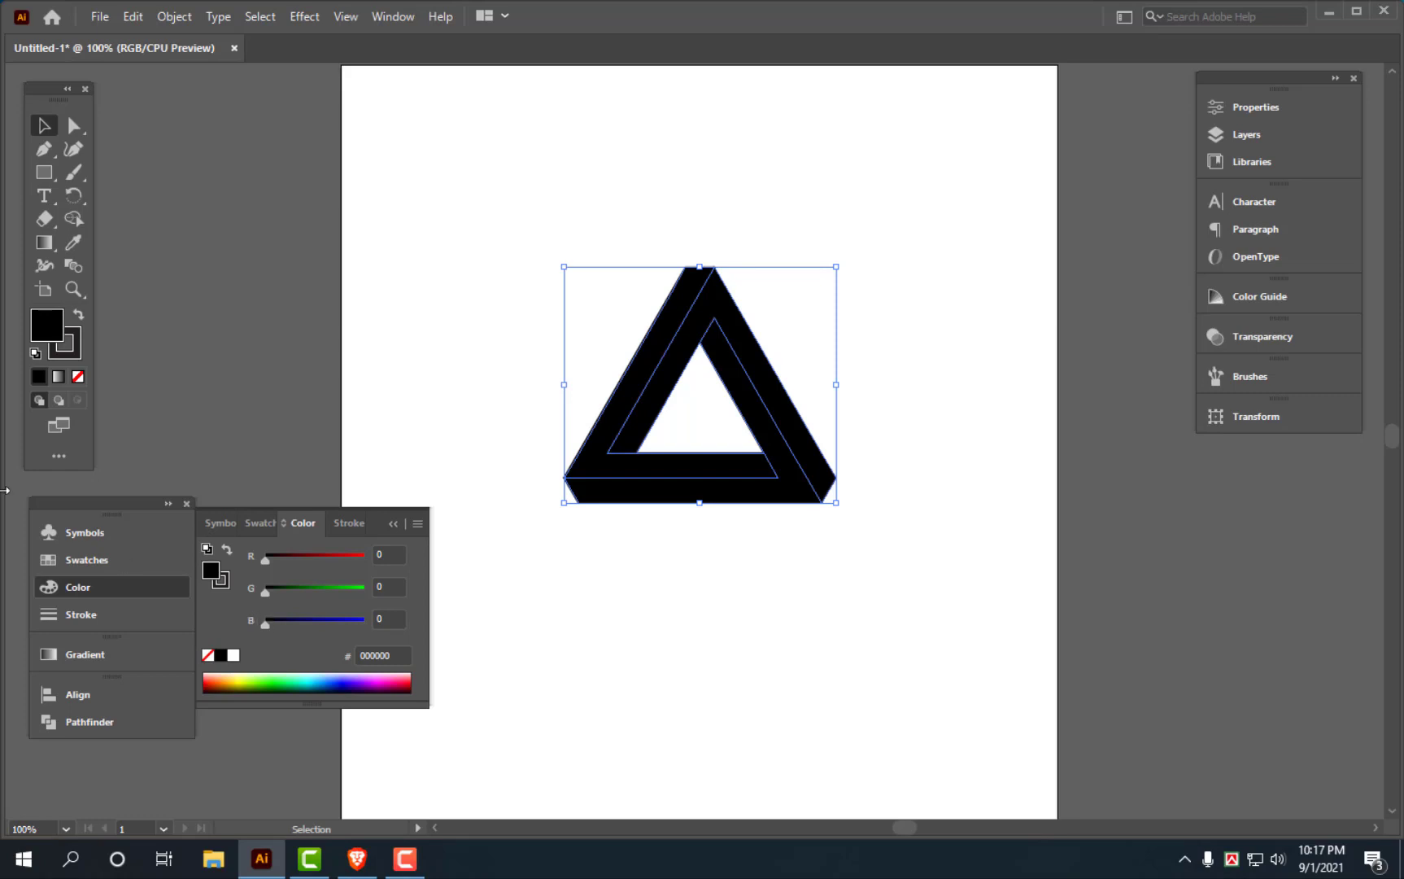
# Remove the triangle's stroke and apply a default gradient fill
pyautogui.click(75, 348)
pyautogui.click(78, 376)
pyautogui.click(50, 327)
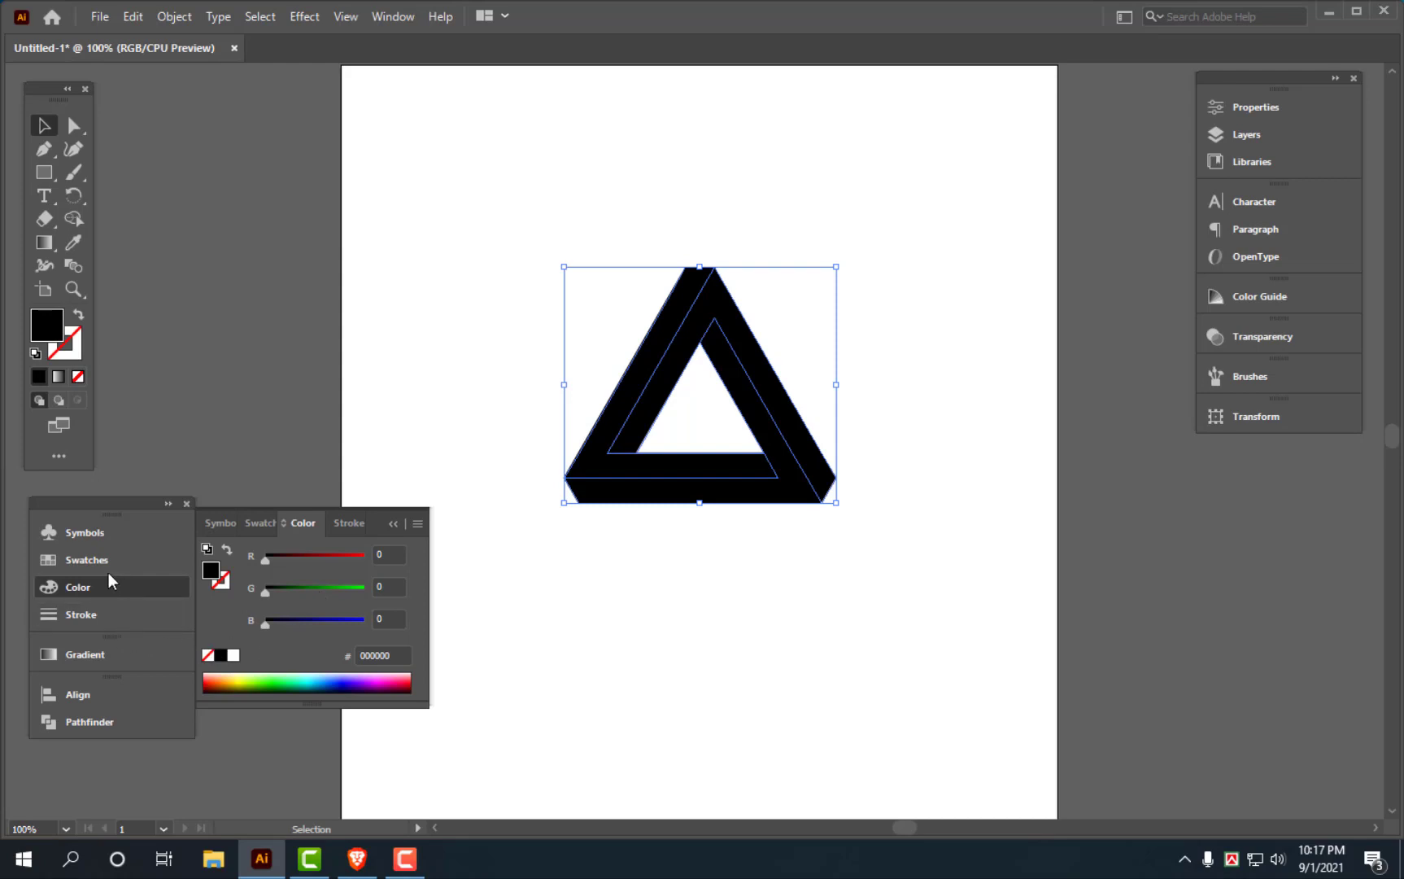
pyautogui.click(89, 655)
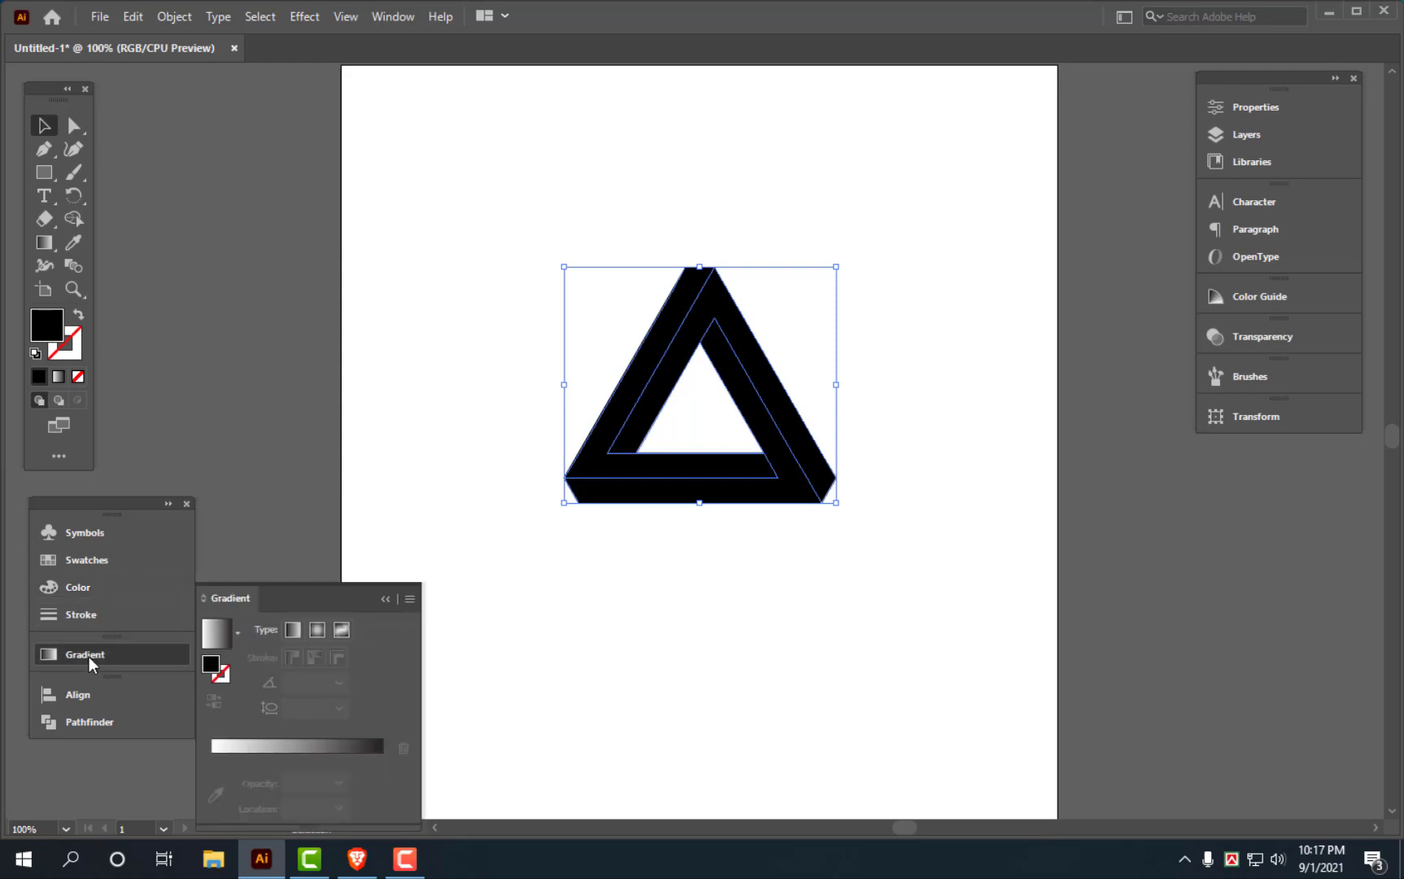
pyautogui.click(216, 633)
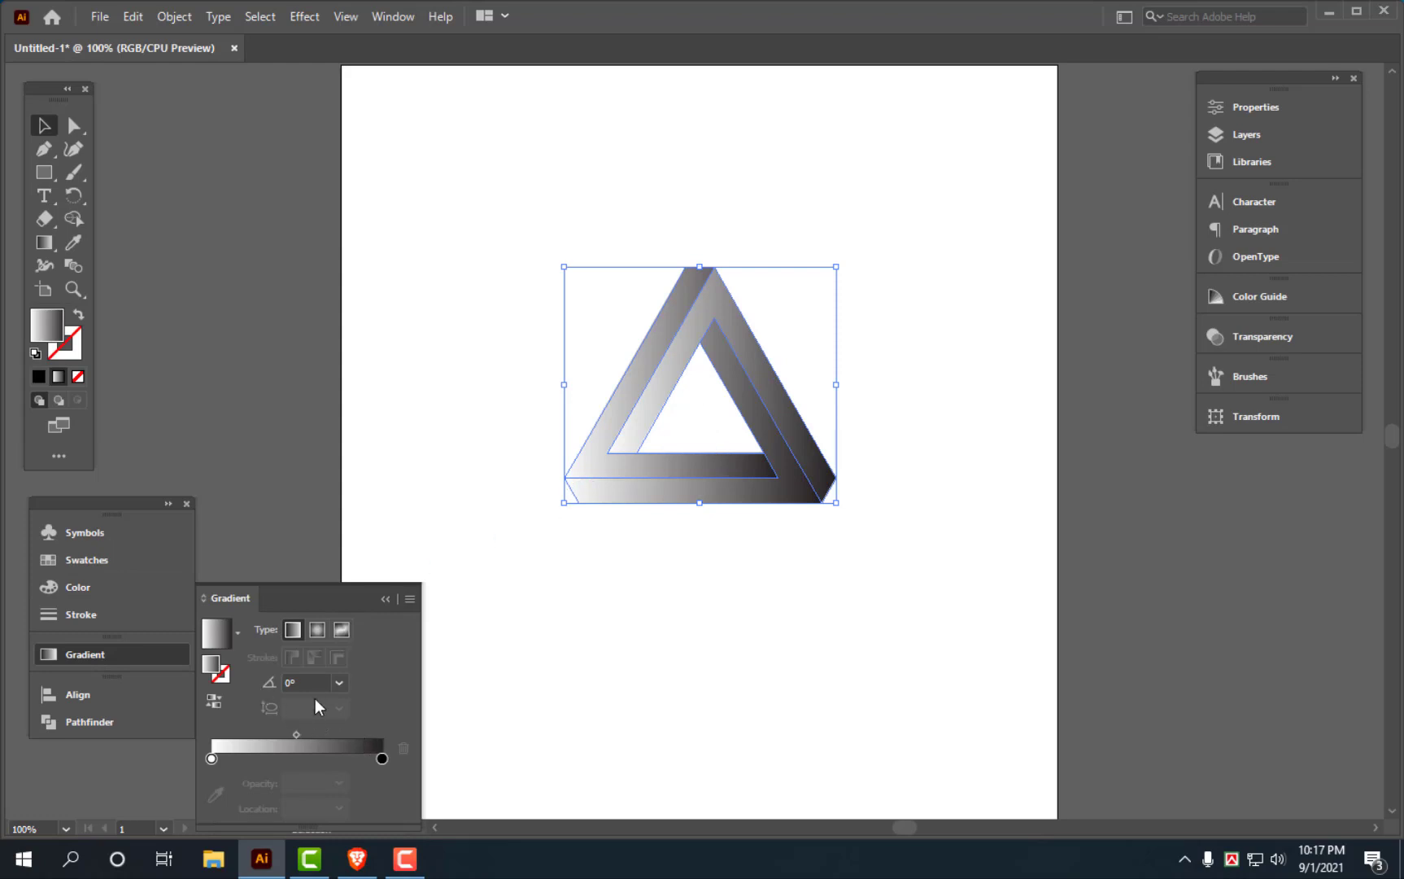
# Fill the triangle with red, then crimson, from the swatches
pyautogui.click(383, 758)
pyautogui.click(113, 564)
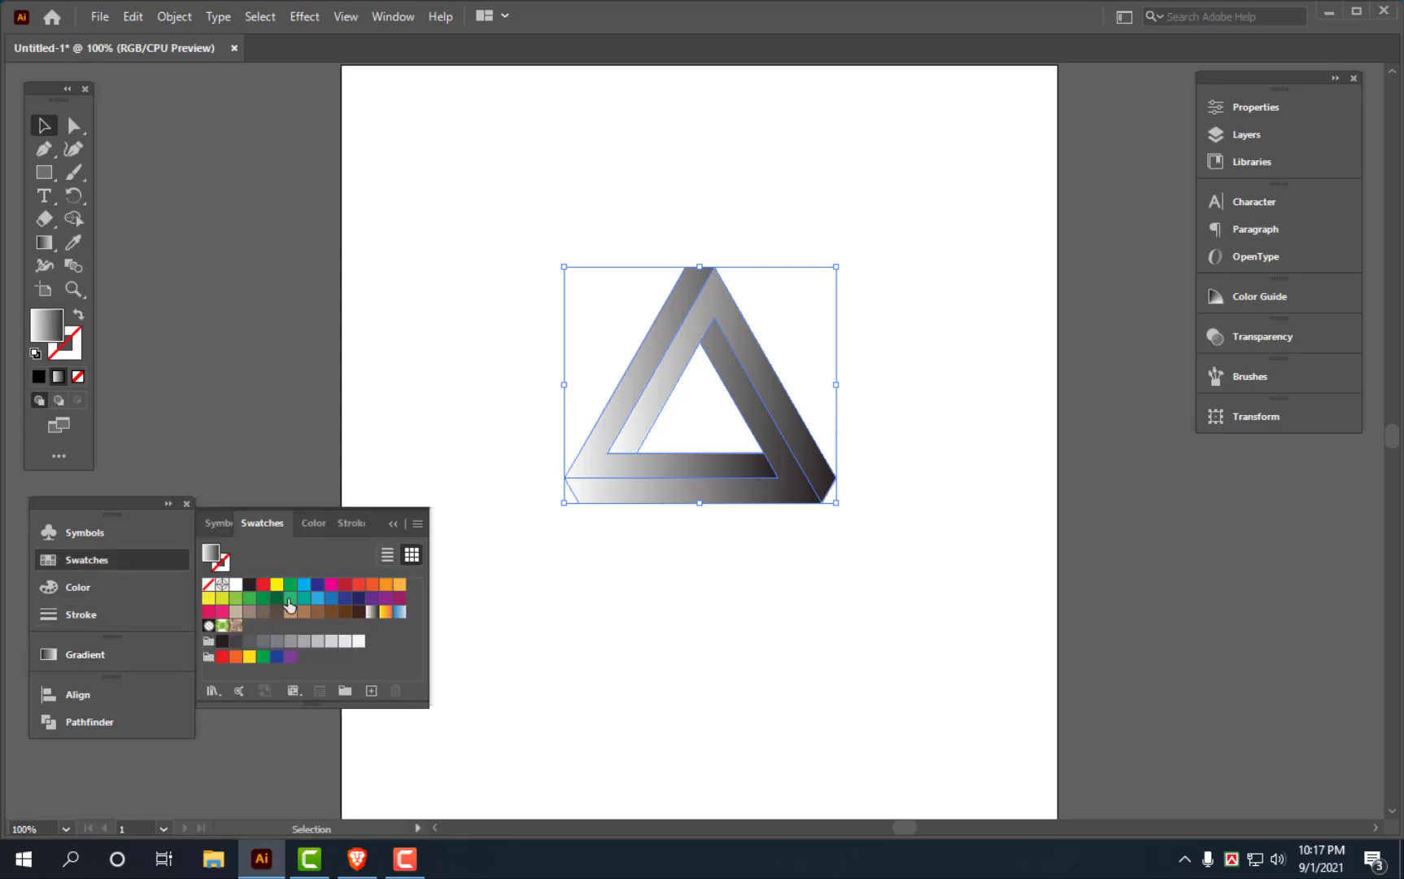
pyautogui.click(360, 585)
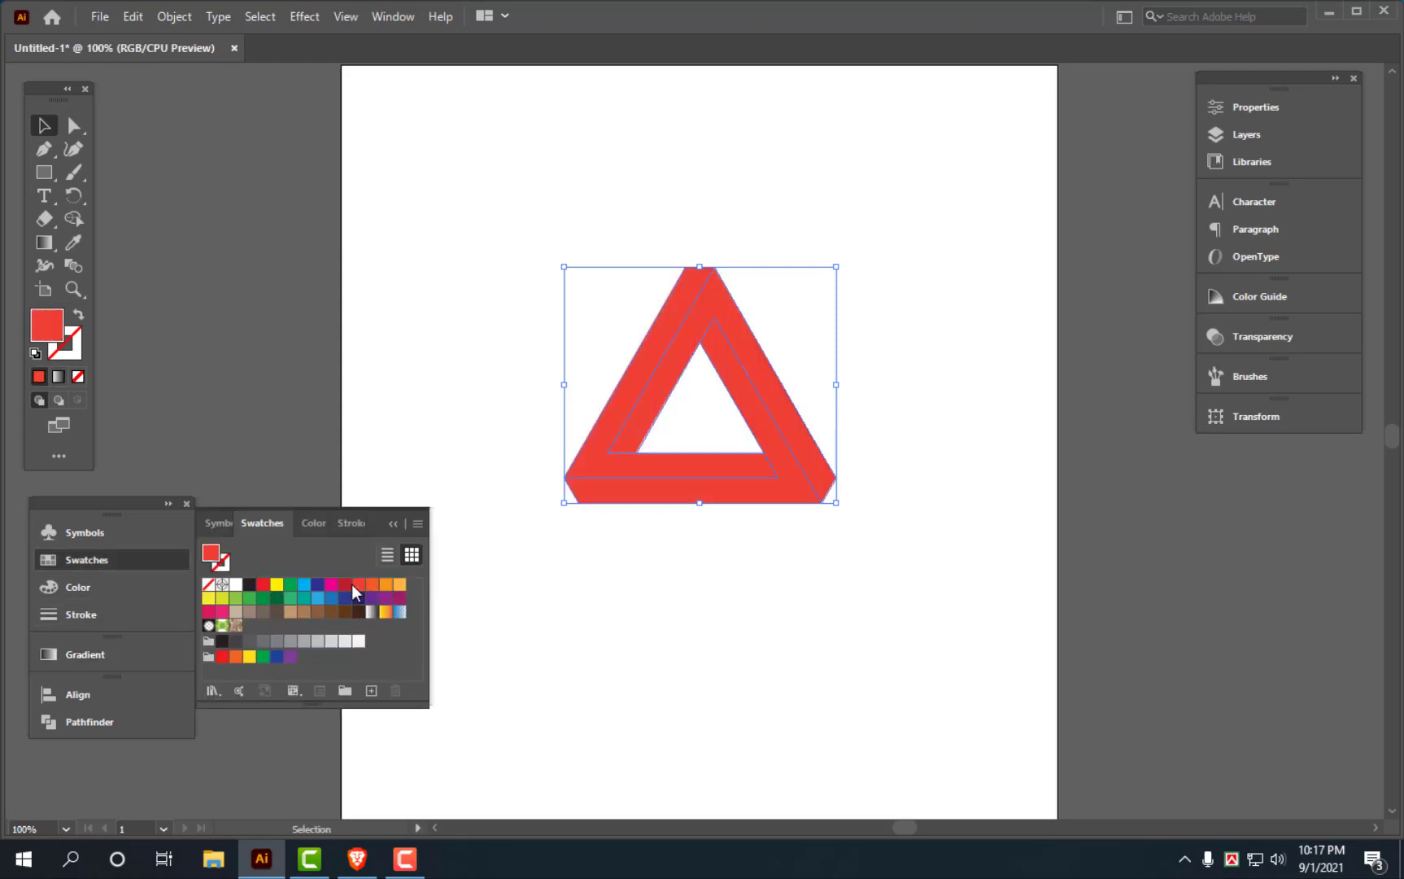
pyautogui.click(347, 585)
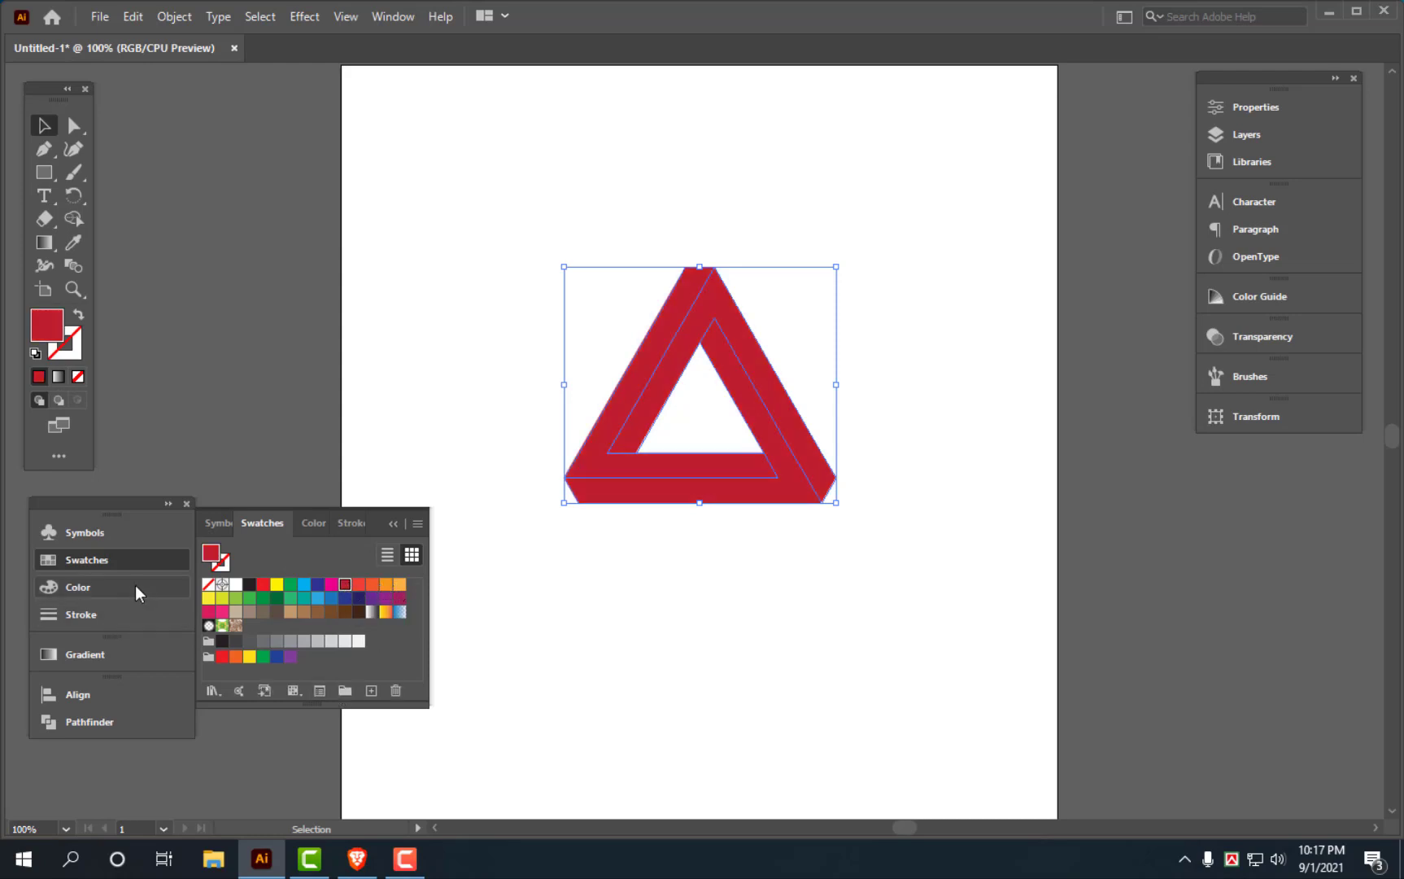
# Reapply the gradient and make its right stop crimson red at 100%
pyautogui.click(119, 653)
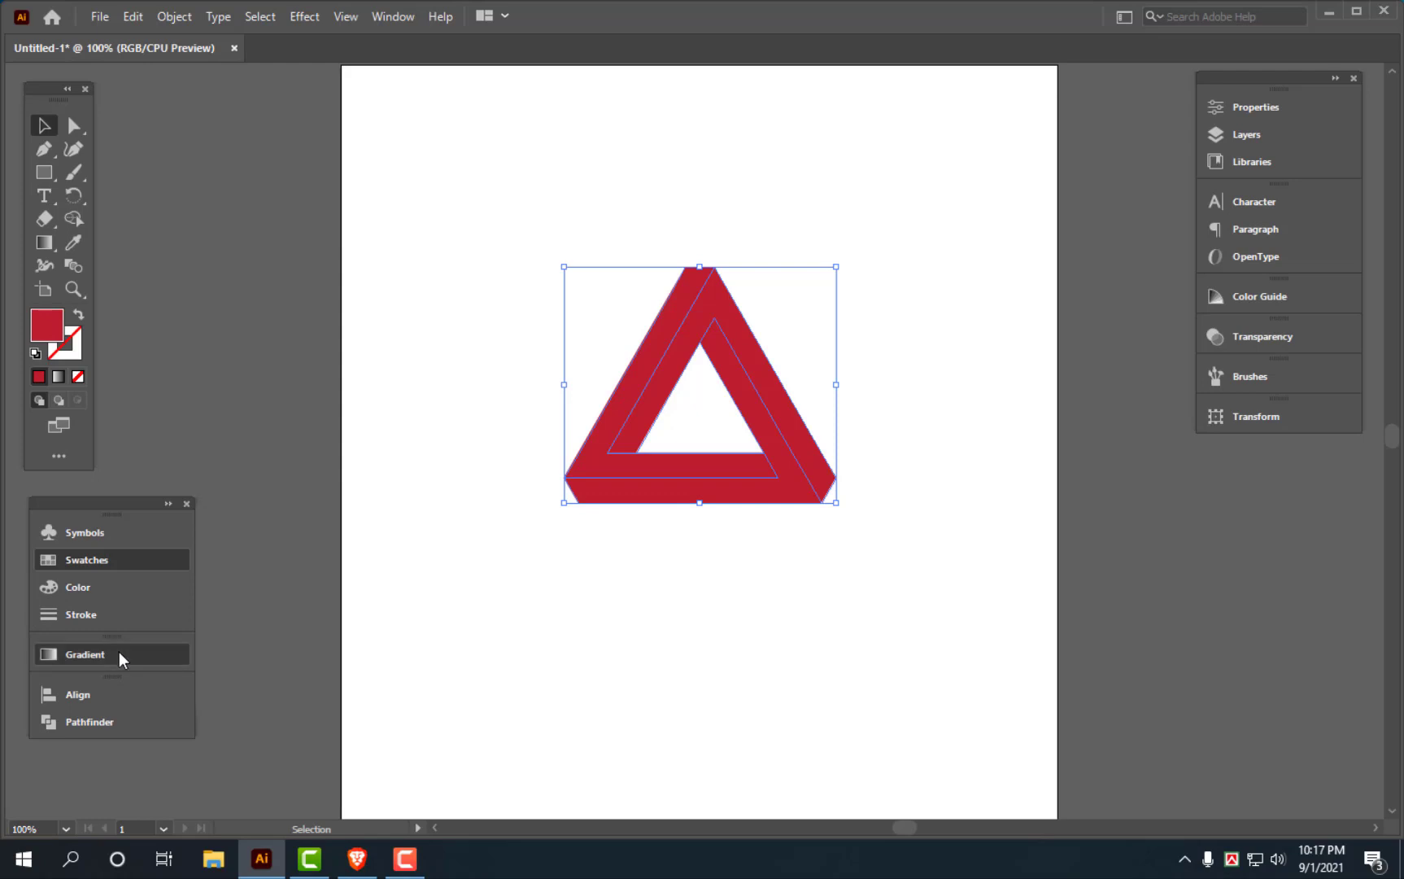
pyautogui.click(216, 636)
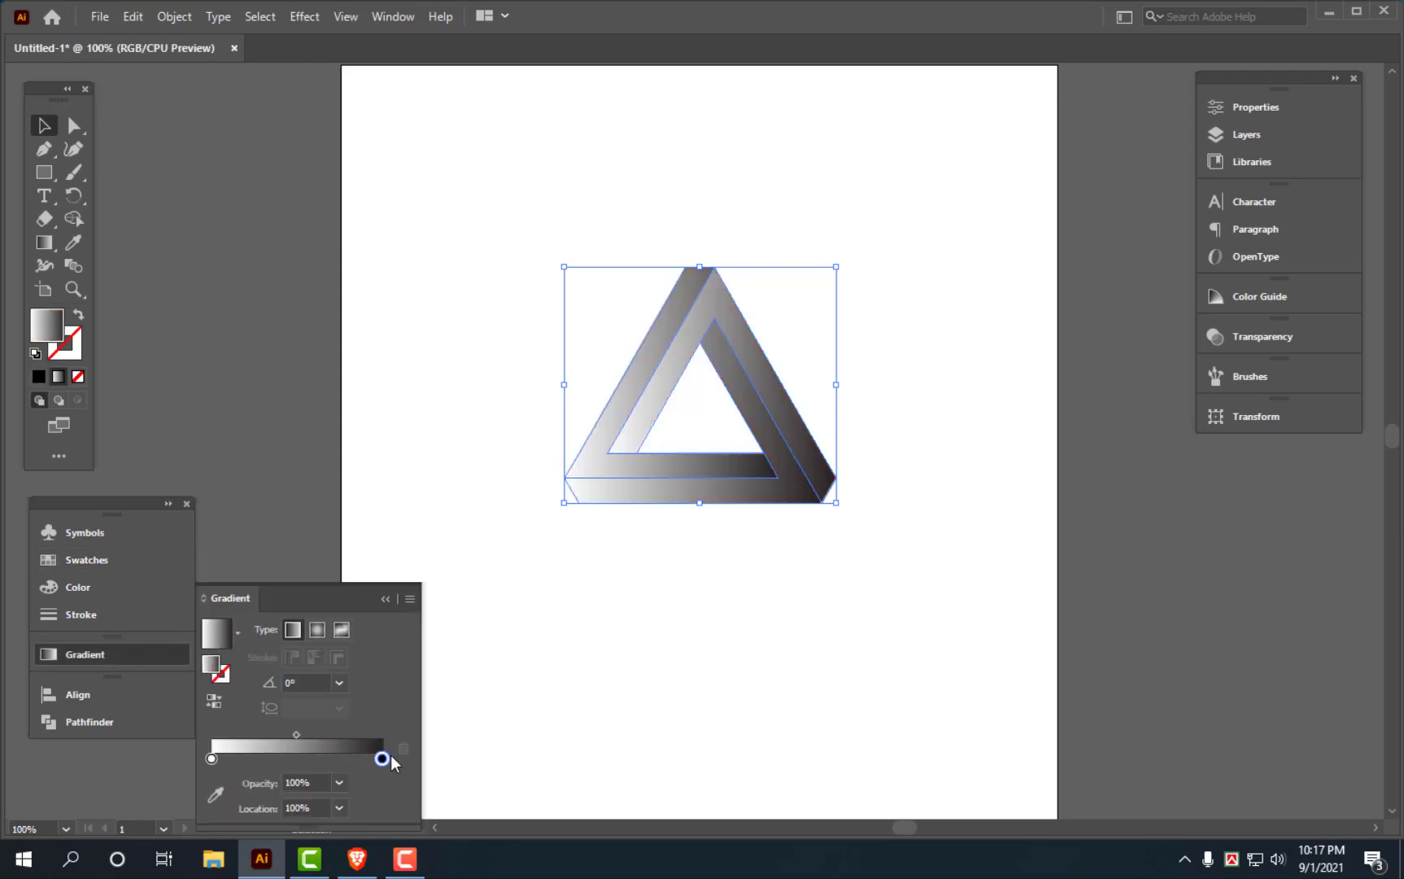
pyautogui.moveTo(383, 758); pyautogui.dragTo(384, 759)
pyautogui.doubleClick(378, 759)
pyautogui.click(412, 764)
pyautogui.click(416, 793)
pyautogui.click(382, 759)
pyautogui.doubleClick(383, 760)
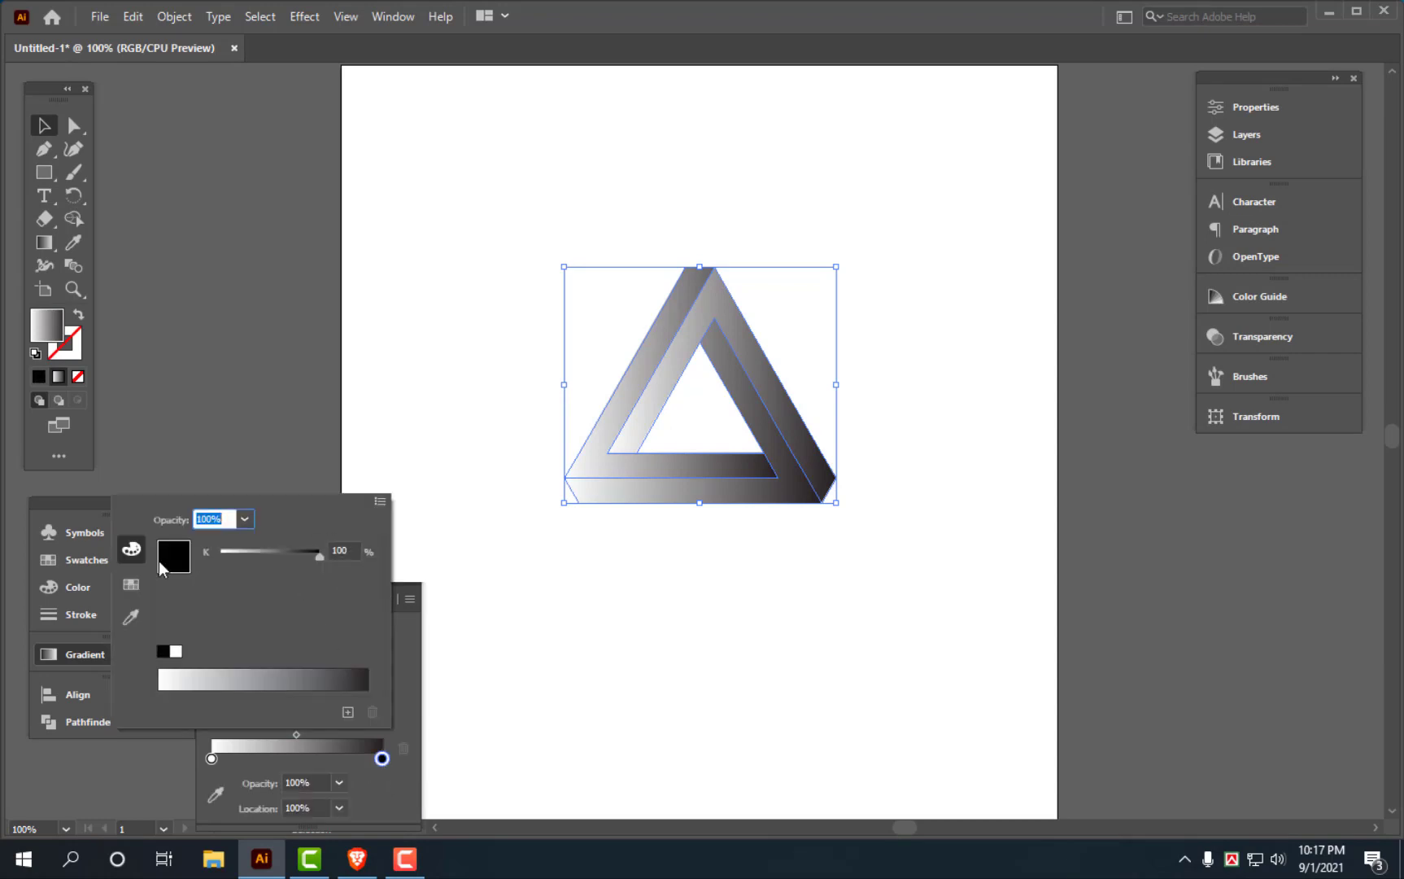
pyautogui.click(131, 584)
pyautogui.click(269, 541)
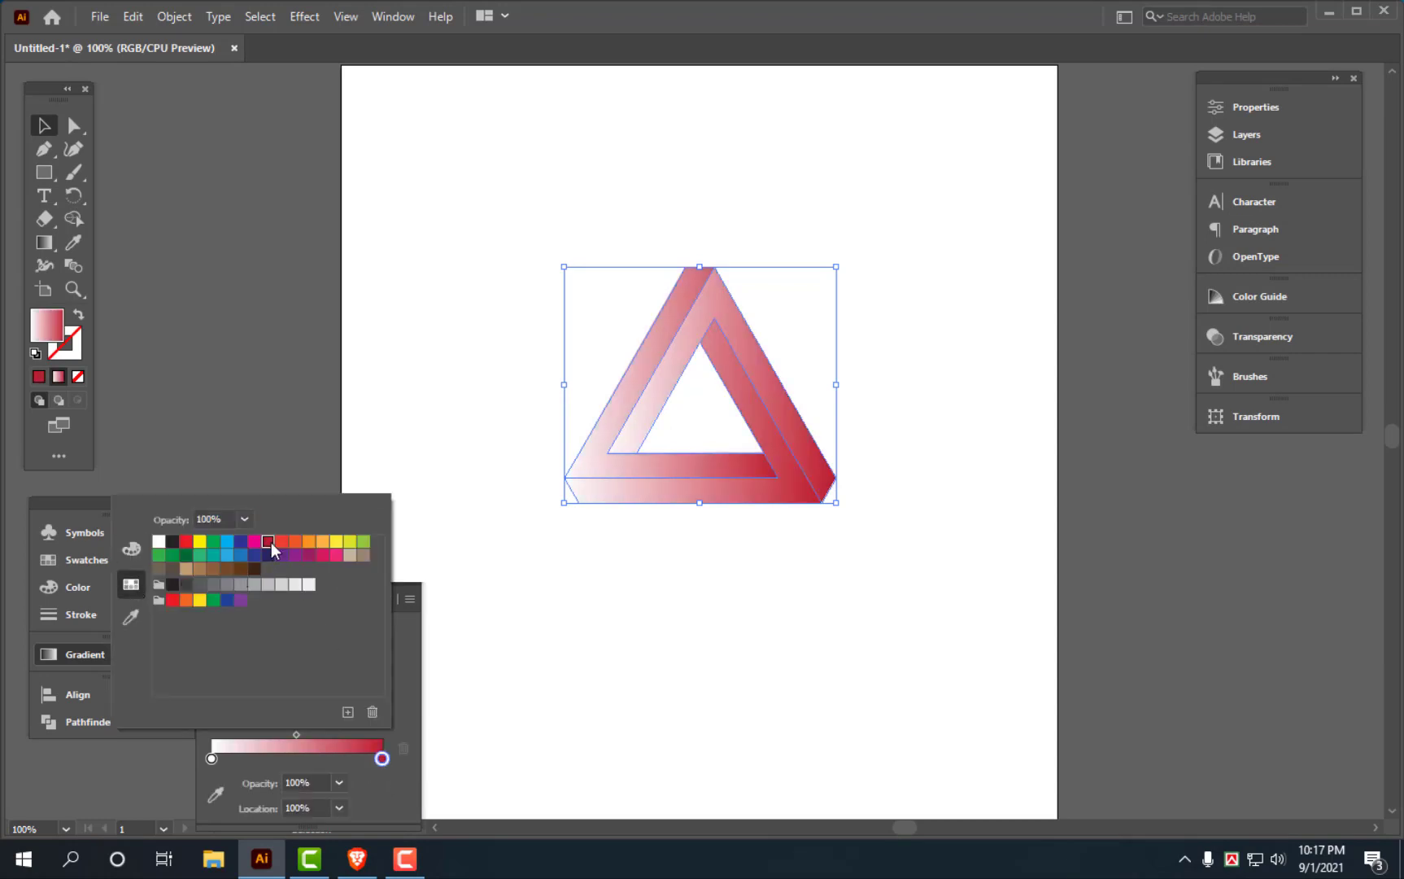
pyautogui.click(212, 765)
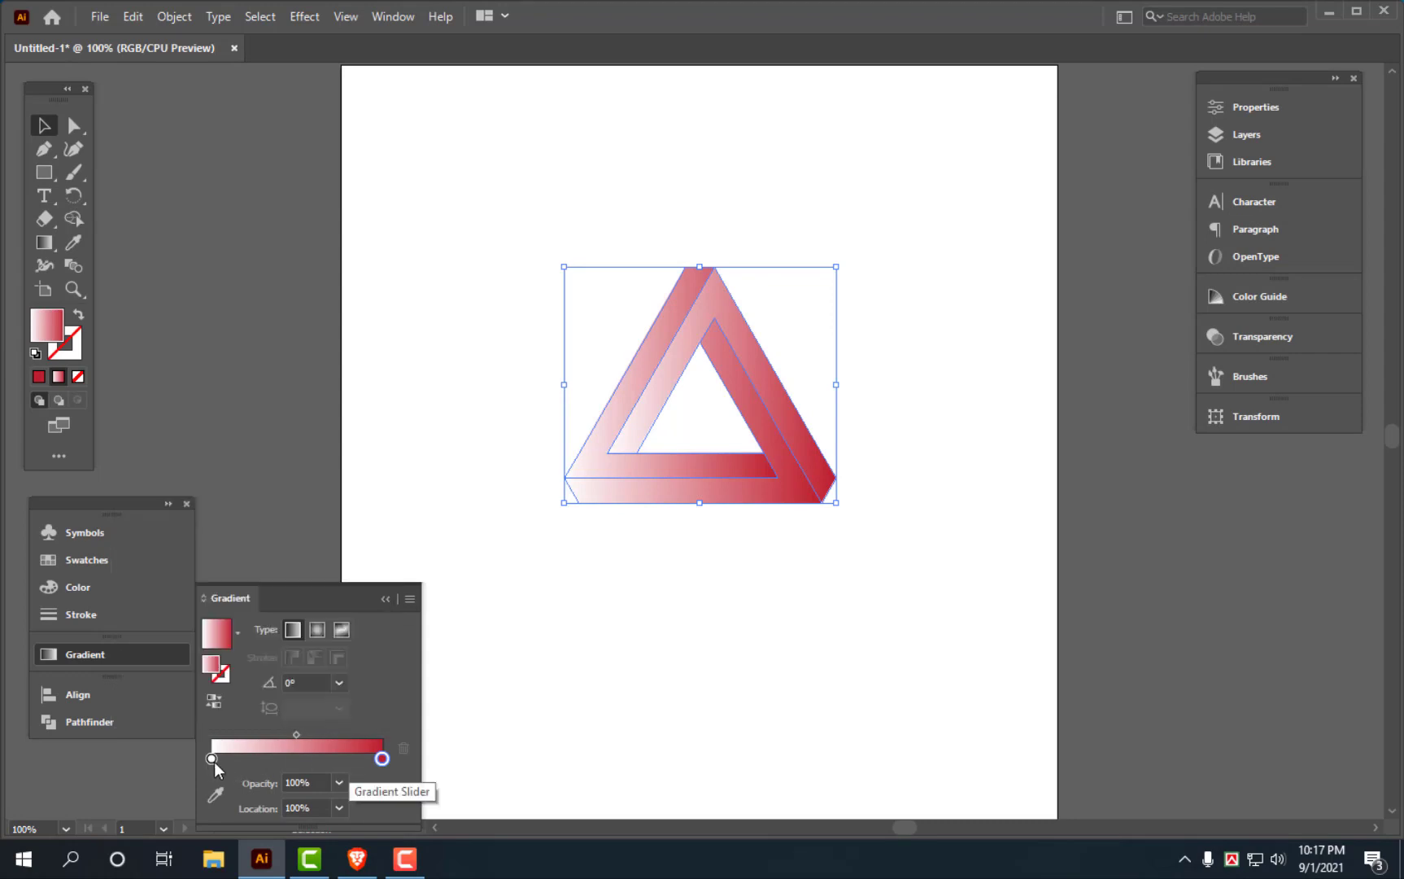
# Make the gradient's left stop yellow, then close the panel and deselect
pyautogui.doubleClick(212, 760)
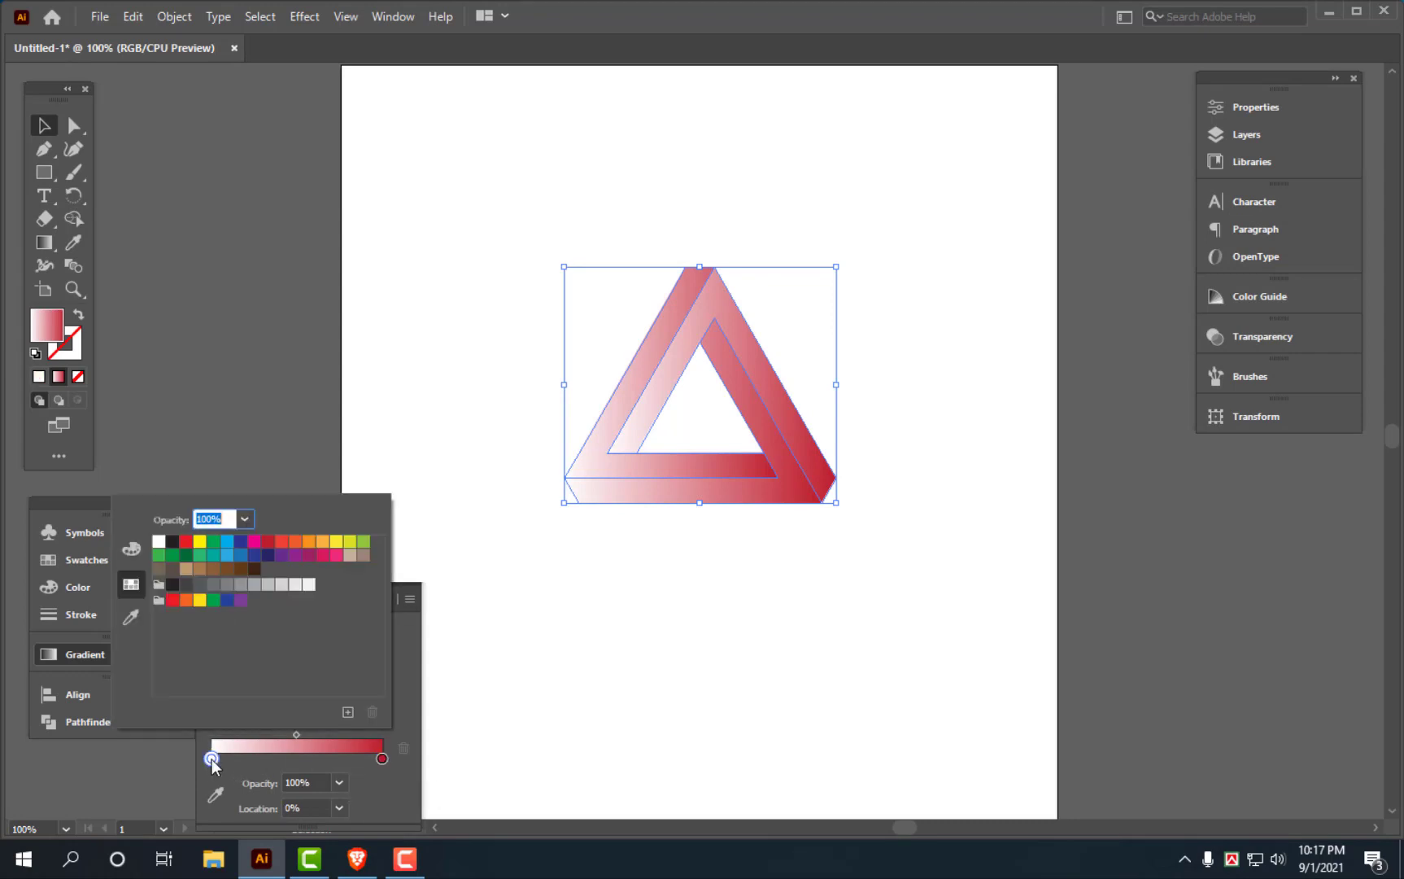
pyautogui.click(336, 542)
pyautogui.click(323, 542)
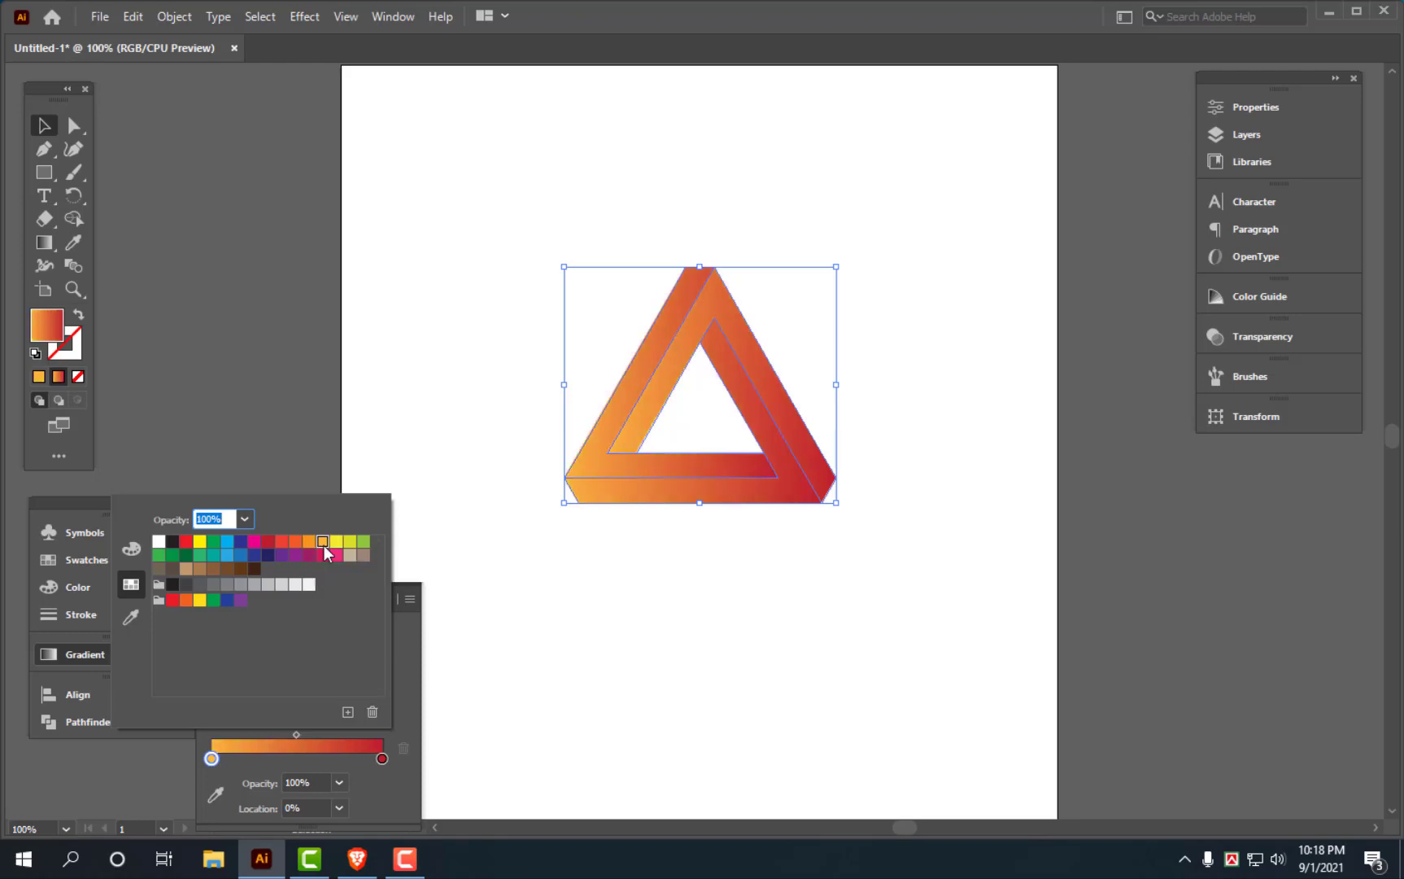
pyautogui.click(340, 544)
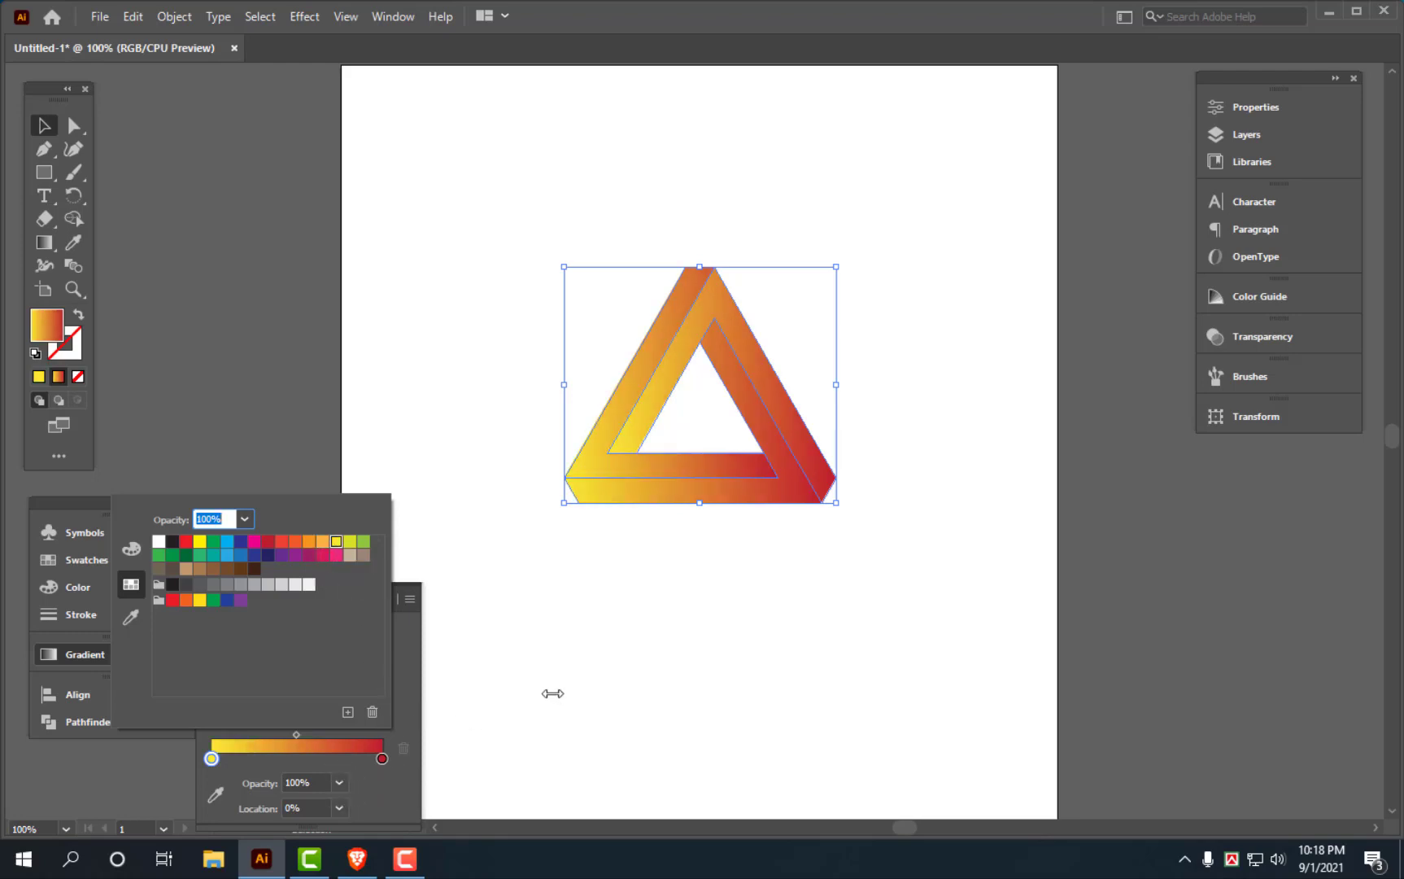
pyautogui.press('Escape')
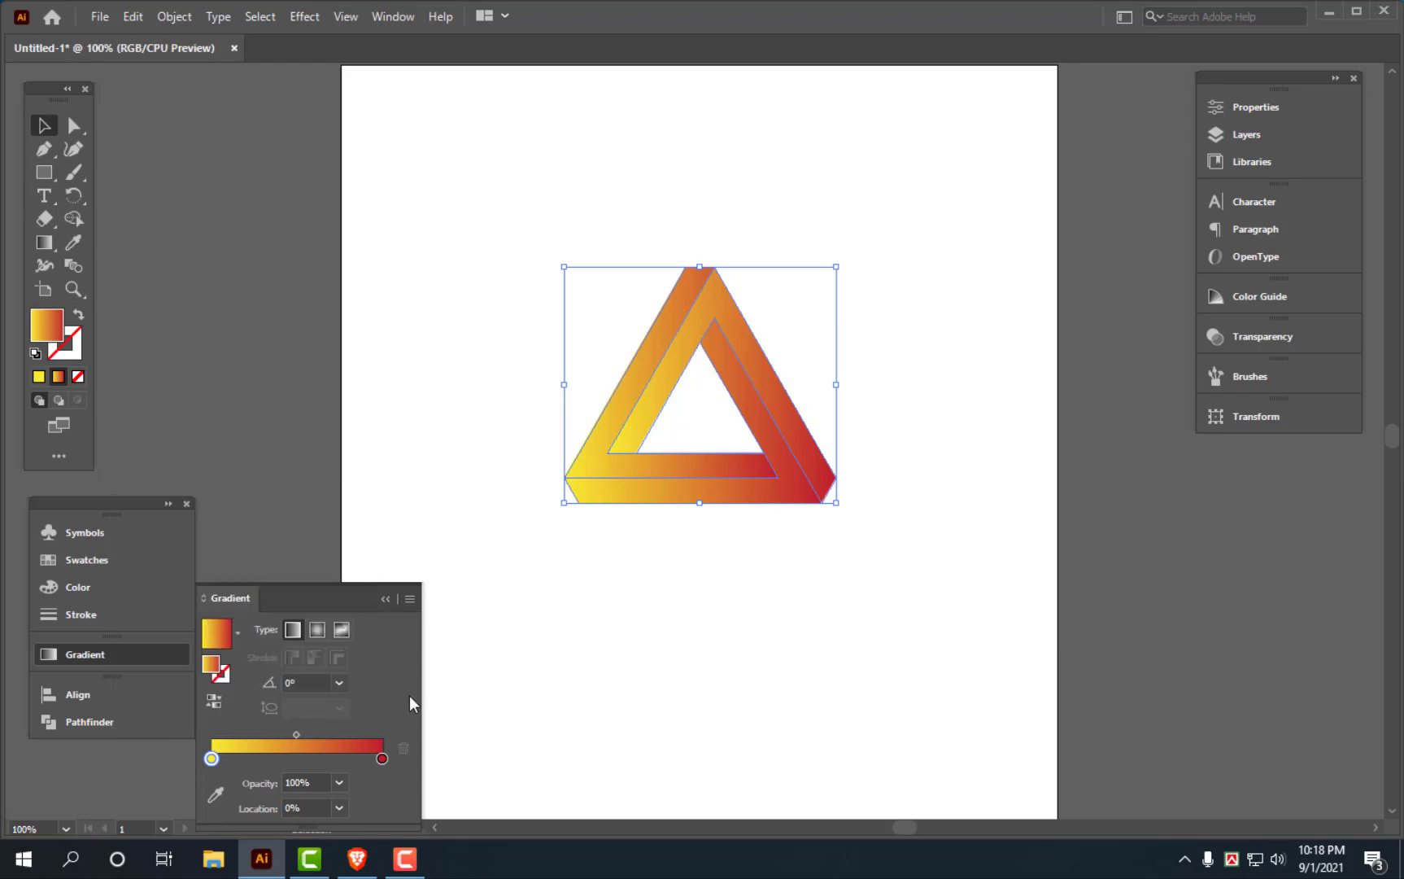
pyautogui.click(91, 654)
pyautogui.click(681, 648)
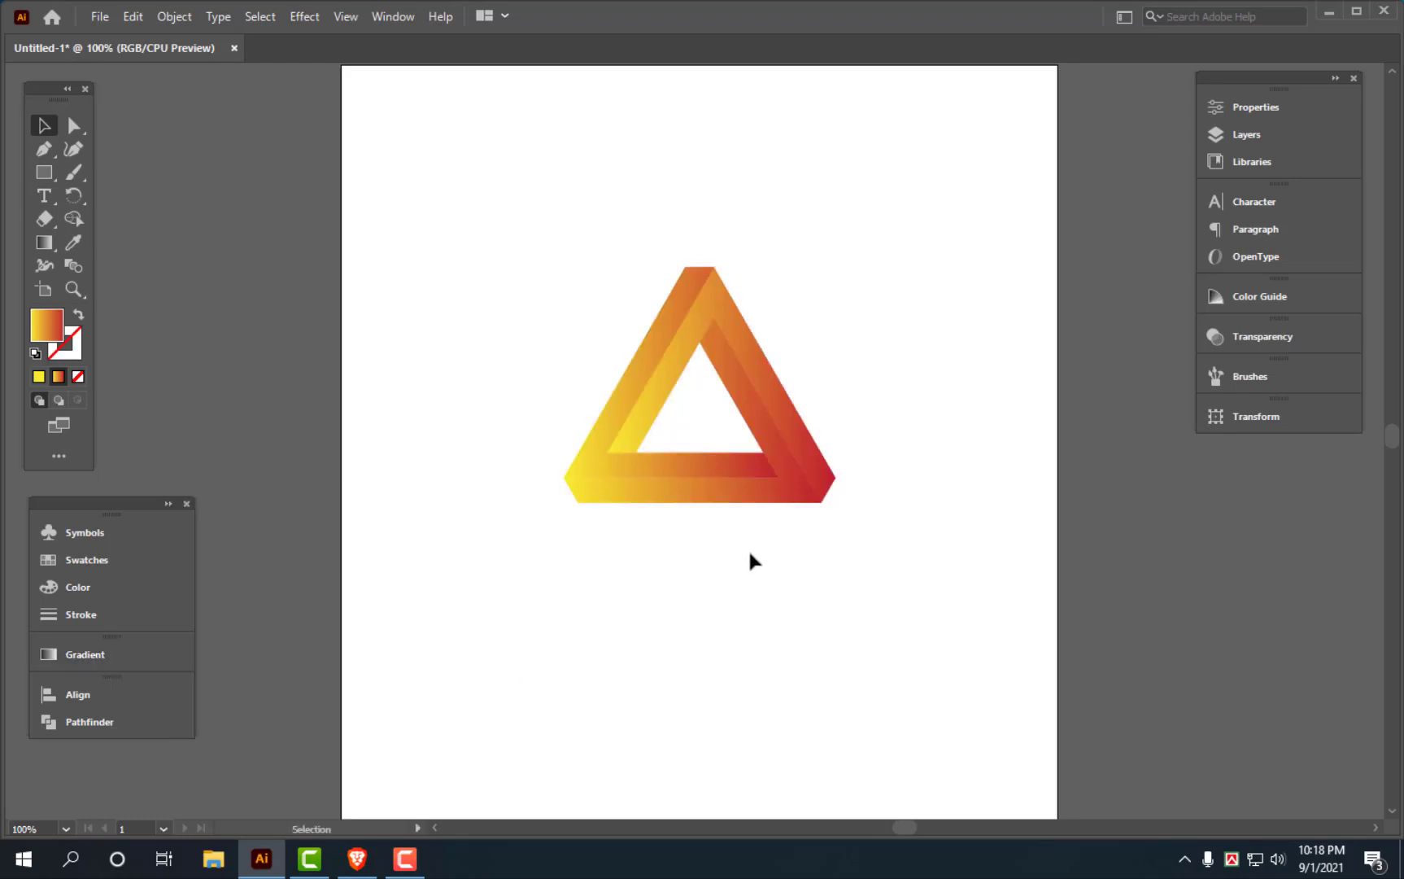
# Draw a square covering the page with the Rectangle tool
pyautogui.click(44, 173)
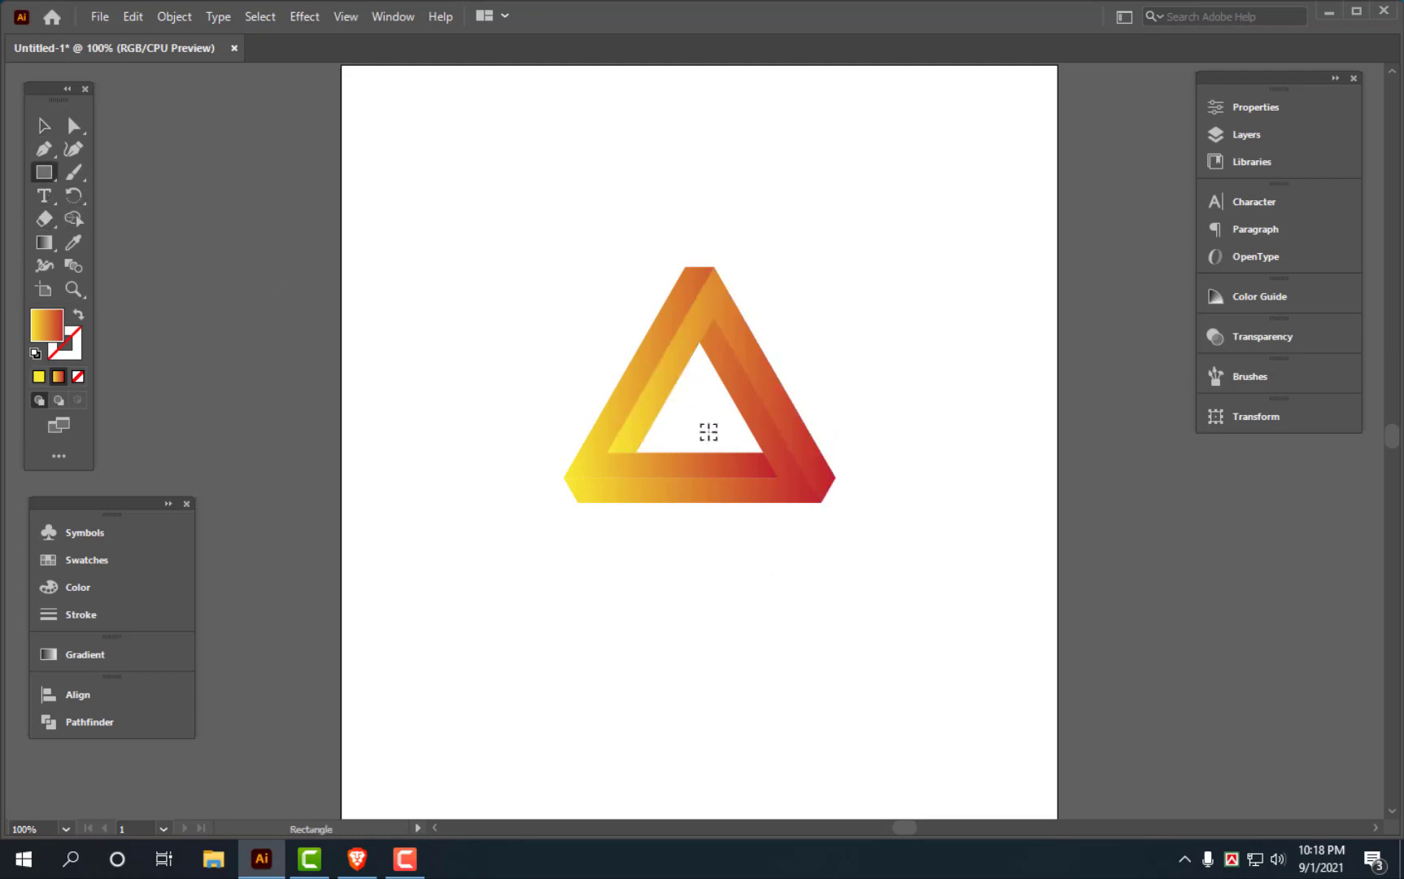
pyautogui.moveTo(700, 409); pyautogui.dragTo(1044, 682)
pyautogui.press('v')
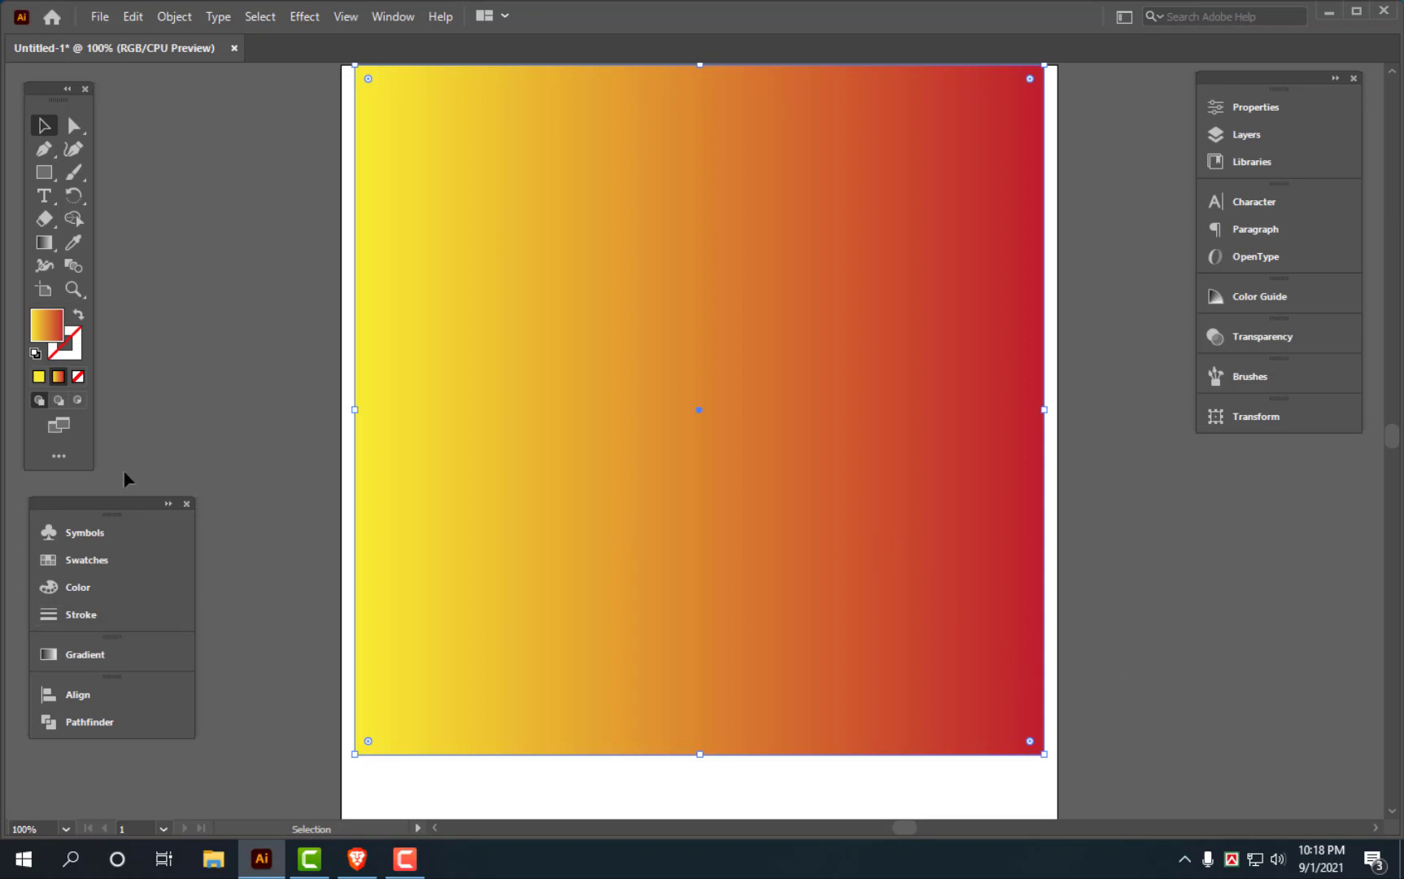
# Give the square a radial gradient from white centre to light grey edge
pyautogui.click(97, 654)
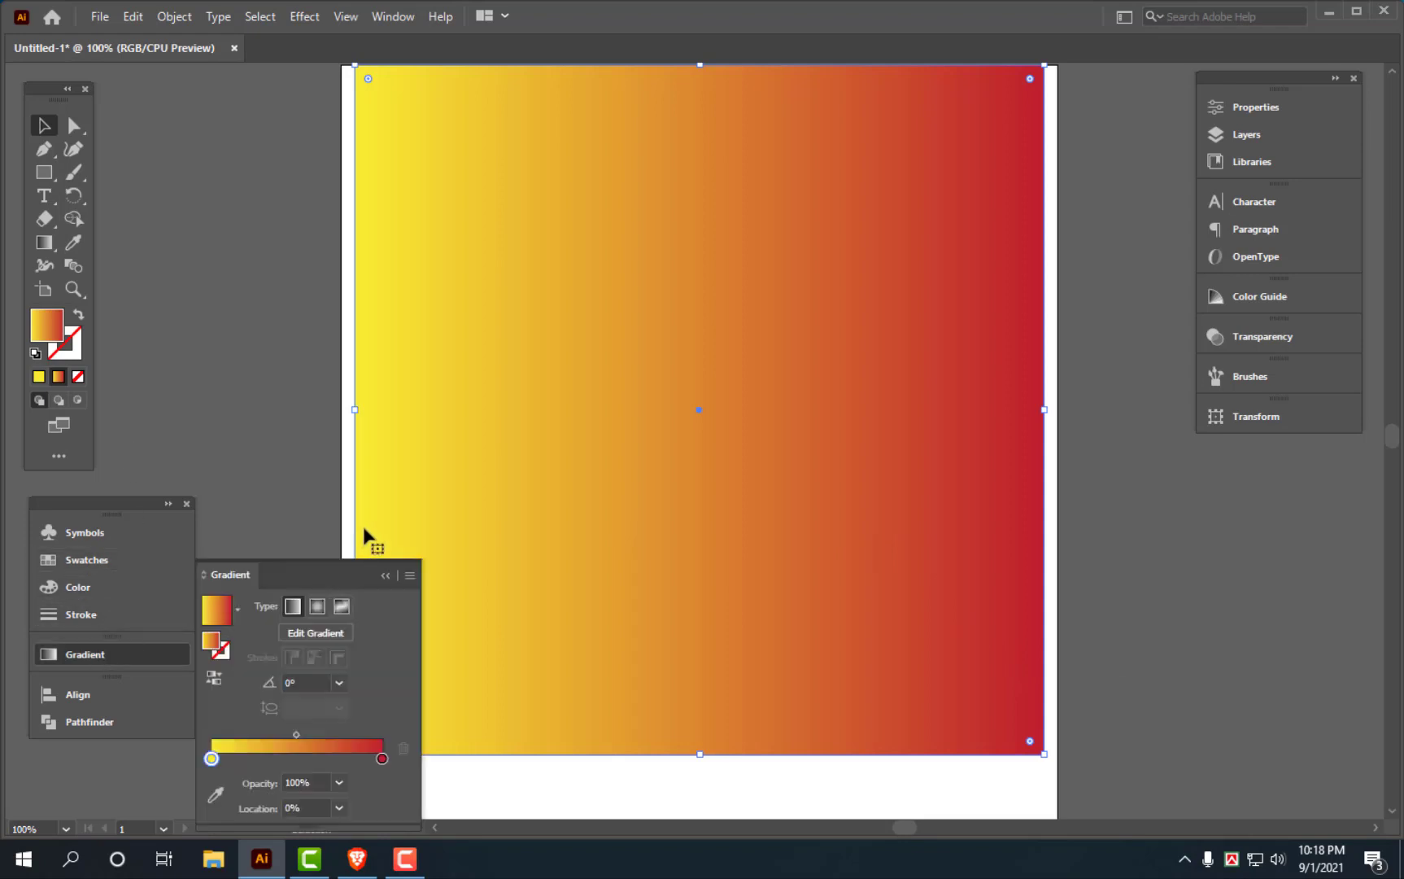
pyautogui.click(319, 608)
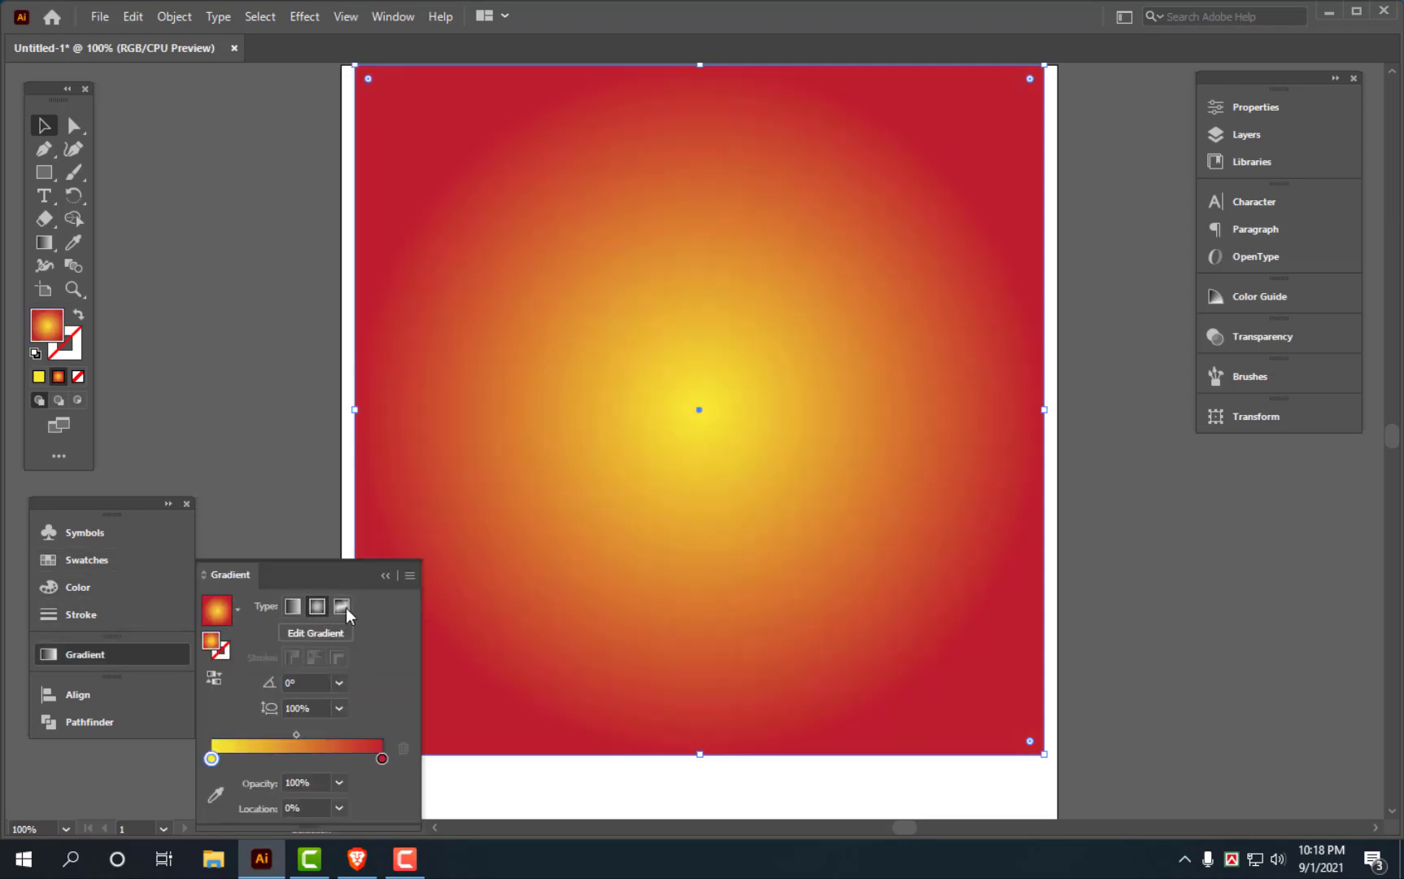
pyautogui.doubleClick(210, 758)
pyautogui.click(310, 585)
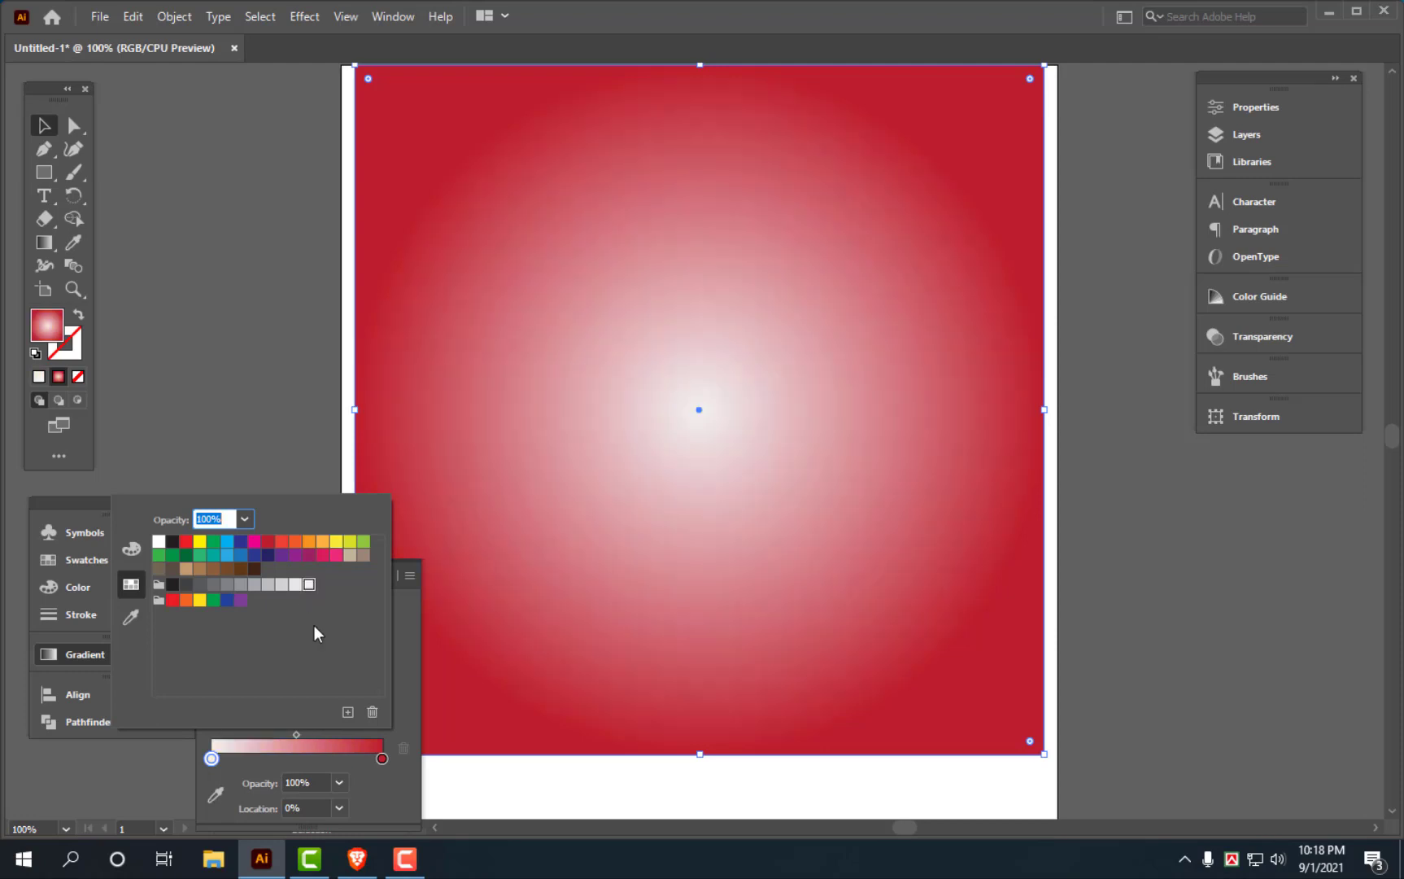
pyautogui.doubleClick(382, 759)
pyautogui.click(293, 586)
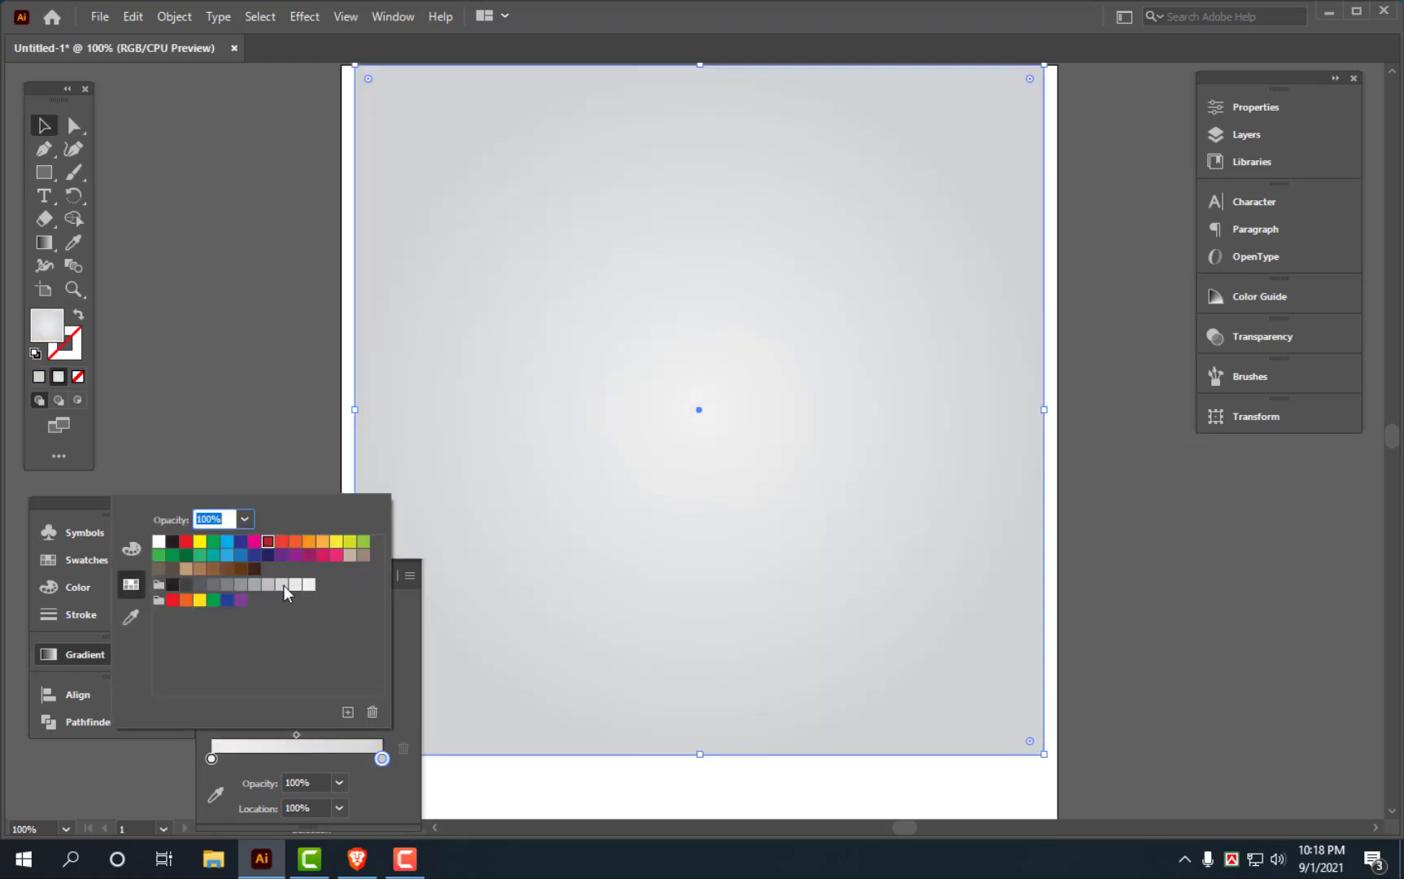
pyautogui.click(87, 656)
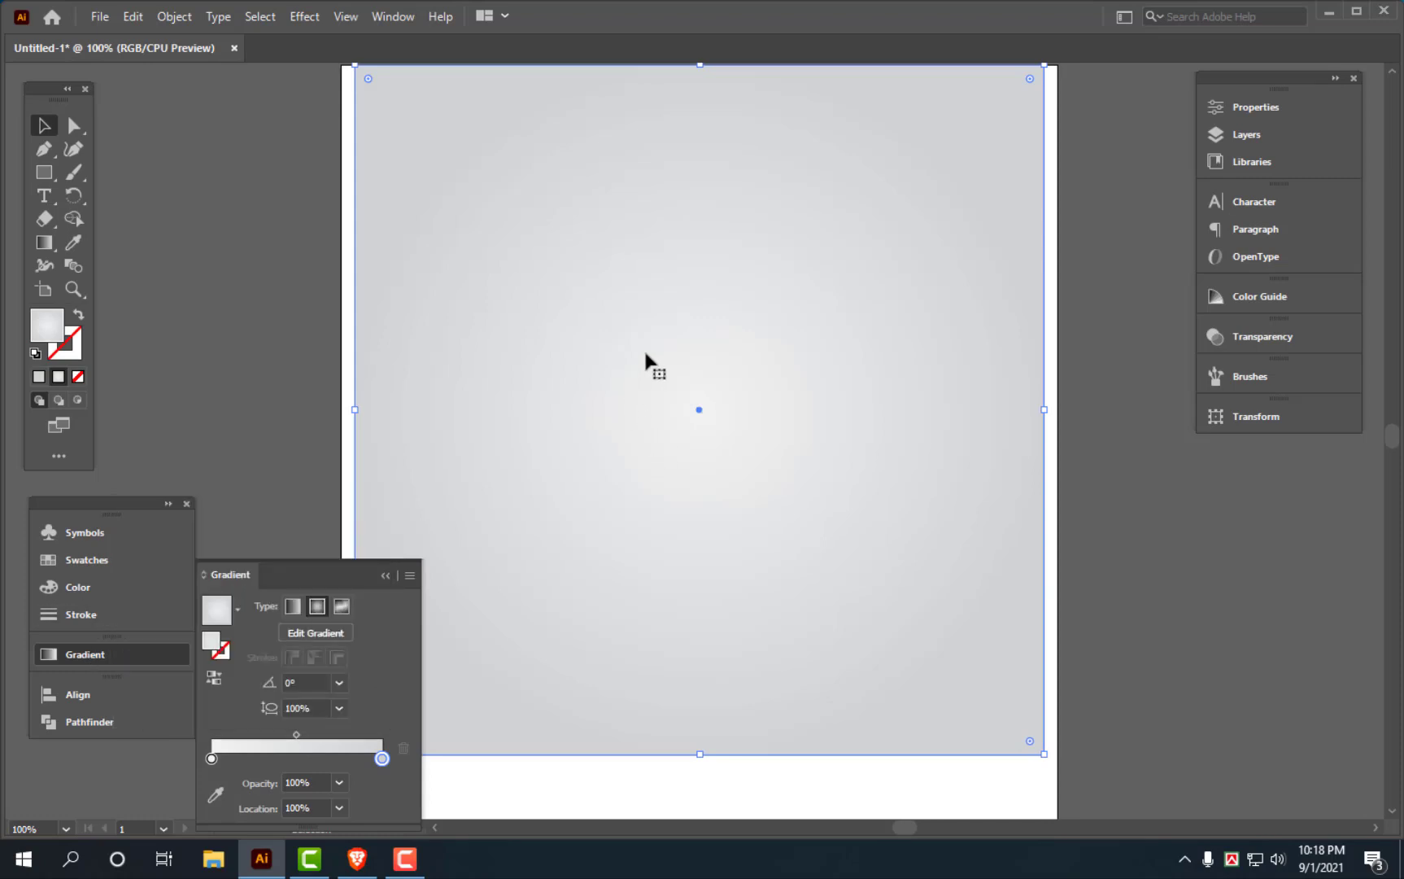
pyautogui.click(151, 654)
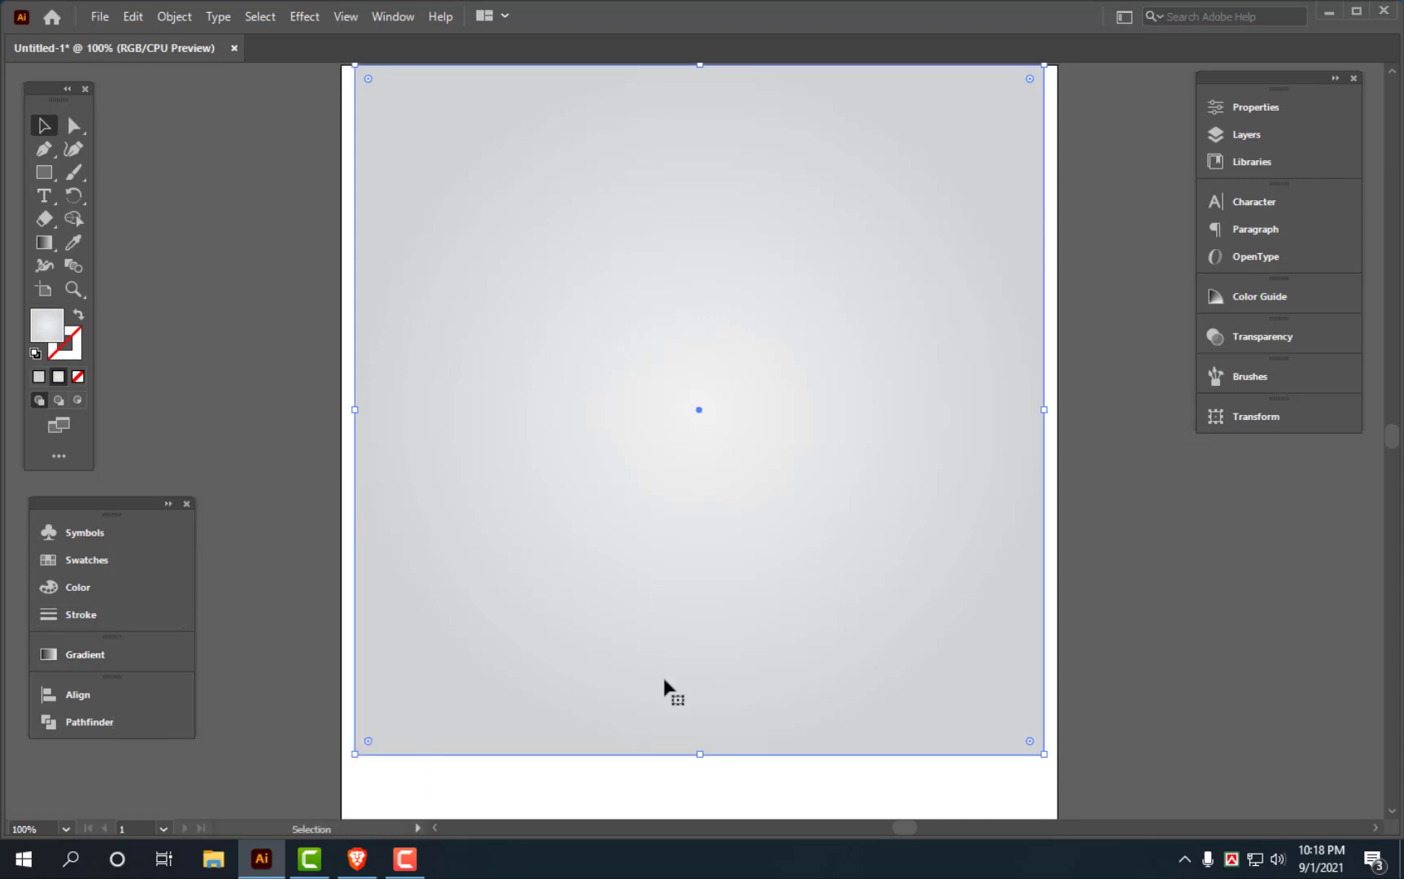
# Send the square behind everything else and deselect it
pyautogui.rightClick(643, 389)
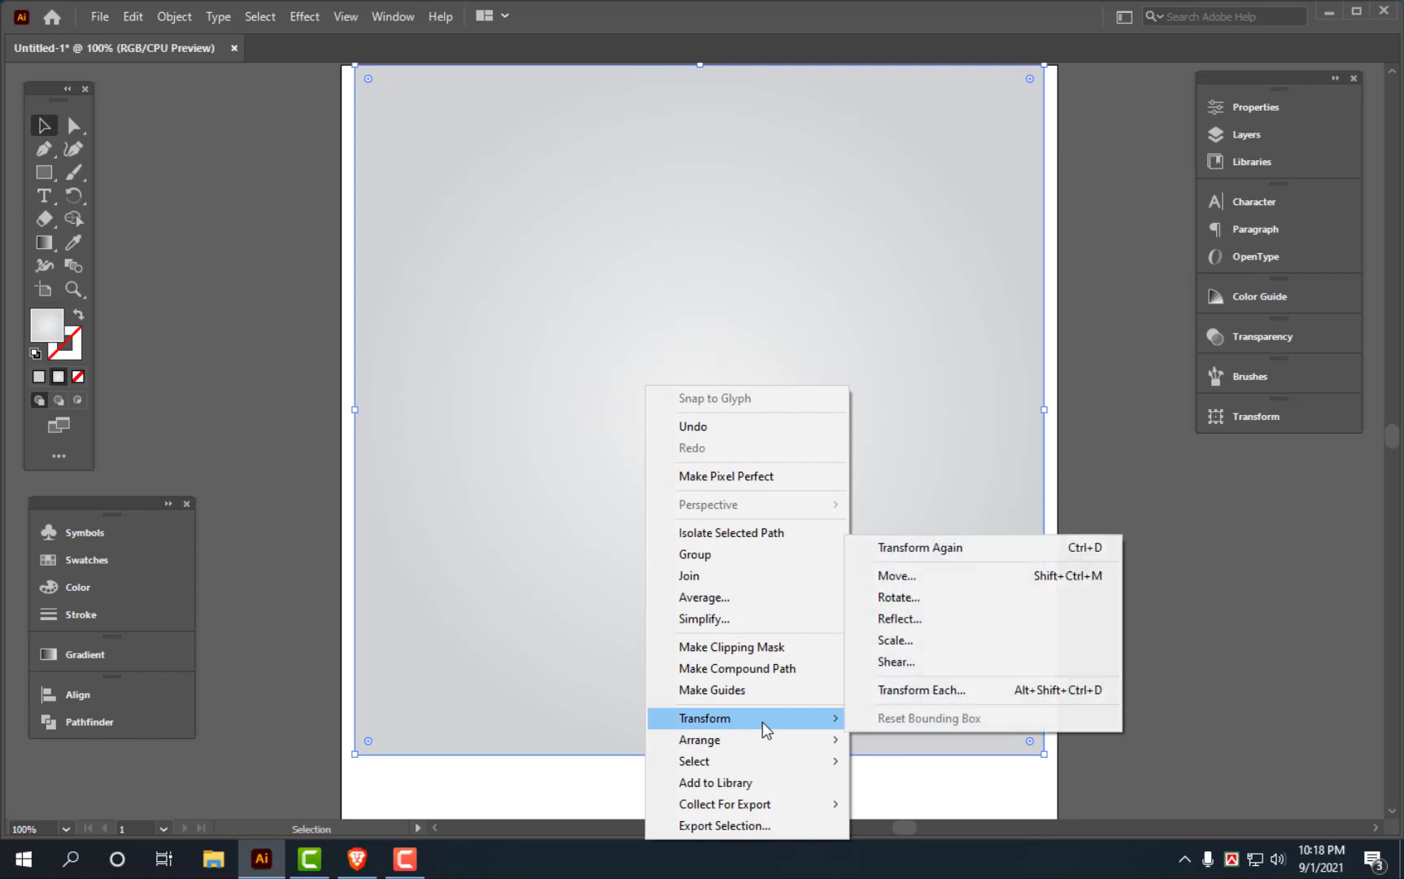
pyautogui.moveTo(742, 740)
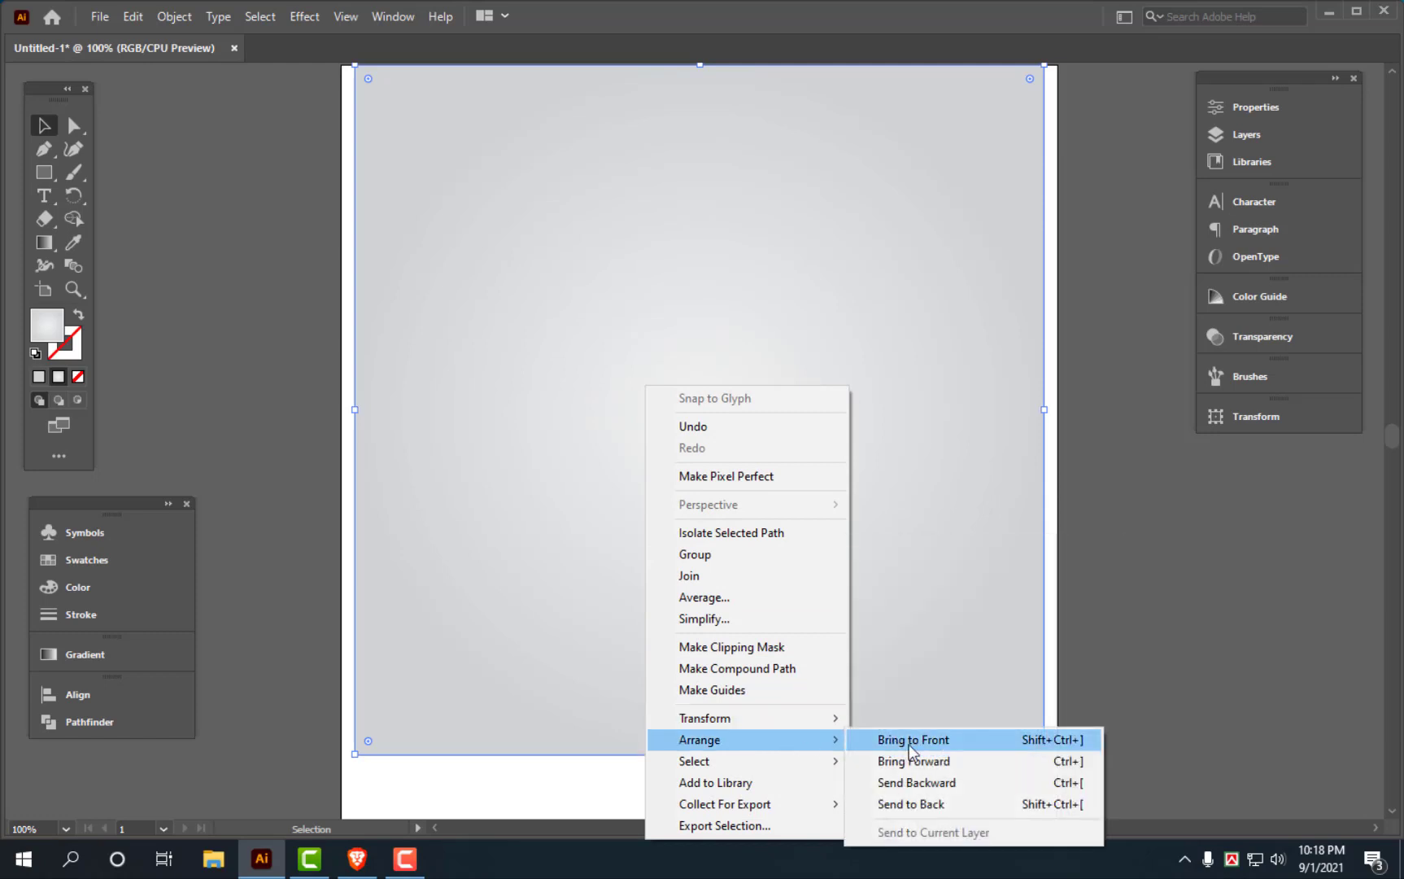
pyautogui.click(945, 784)
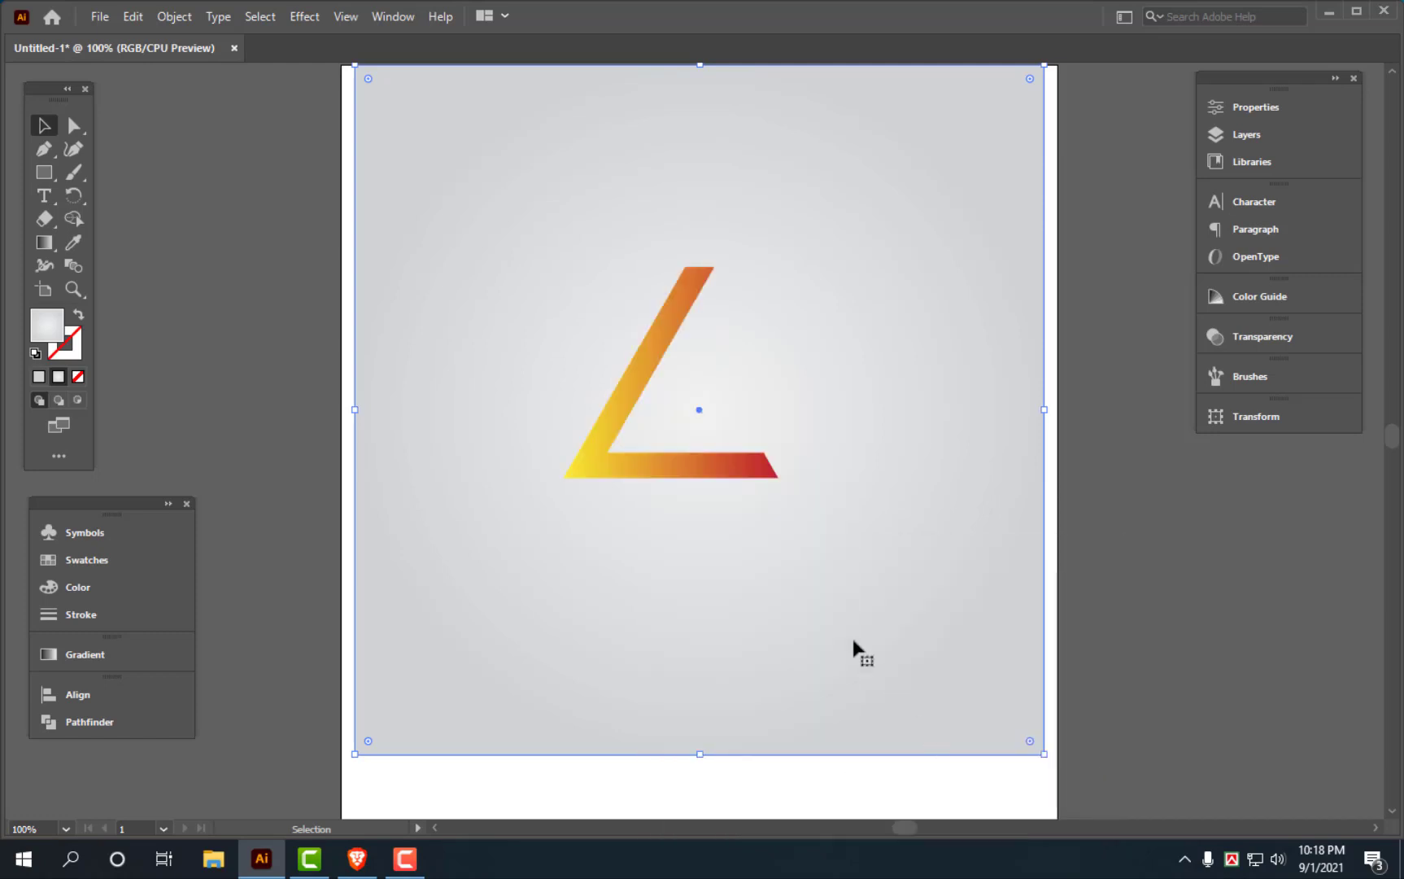
pyautogui.hotkey('ctrl', 'shift', '[')
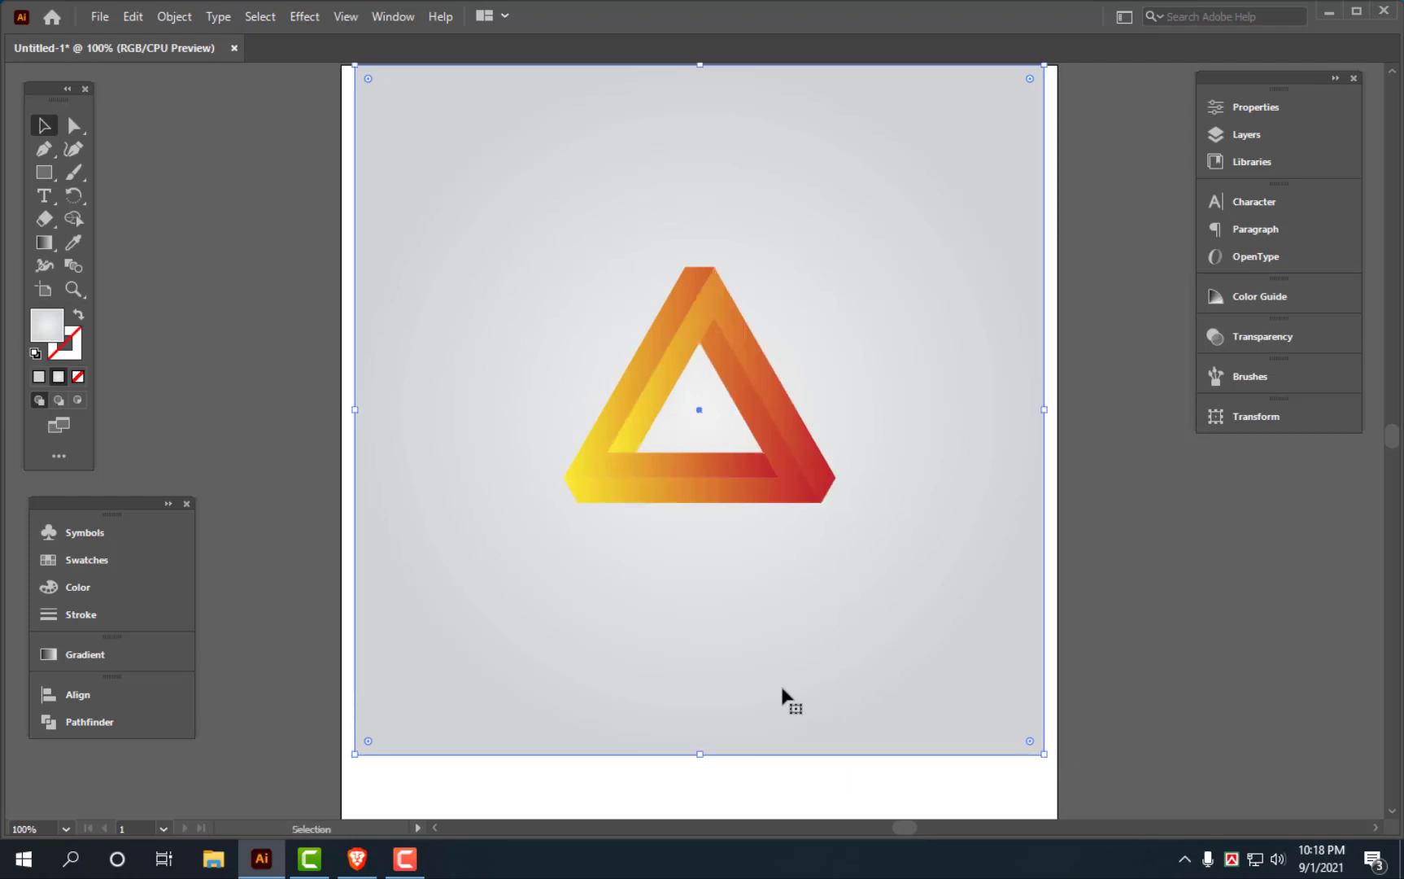
pyautogui.click(868, 786)
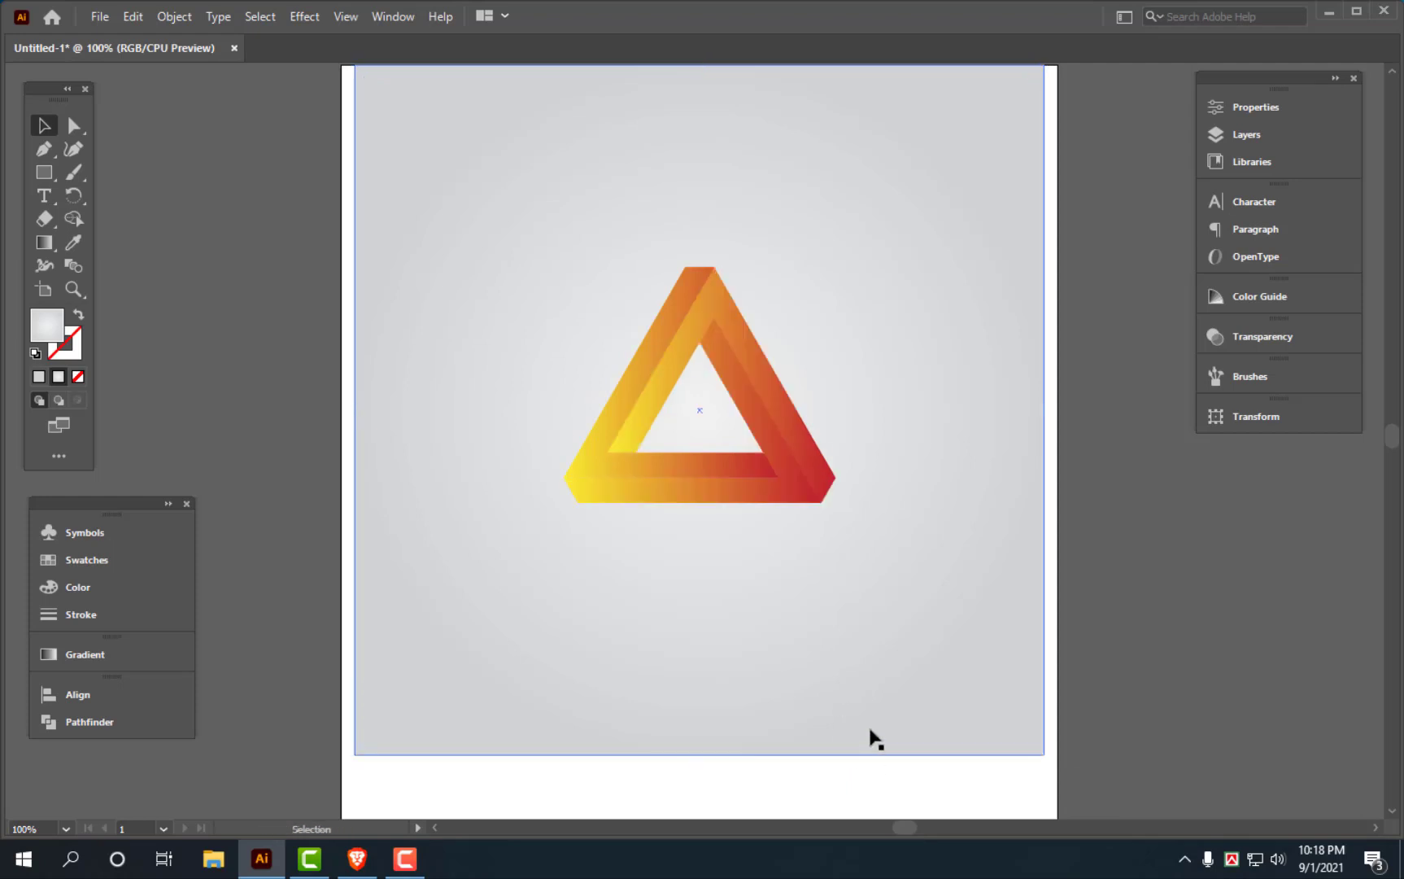
# Lock the background square and select all pieces of the triangle
pyautogui.click(854, 667)
pyautogui.hotkey('ctrl', '2')
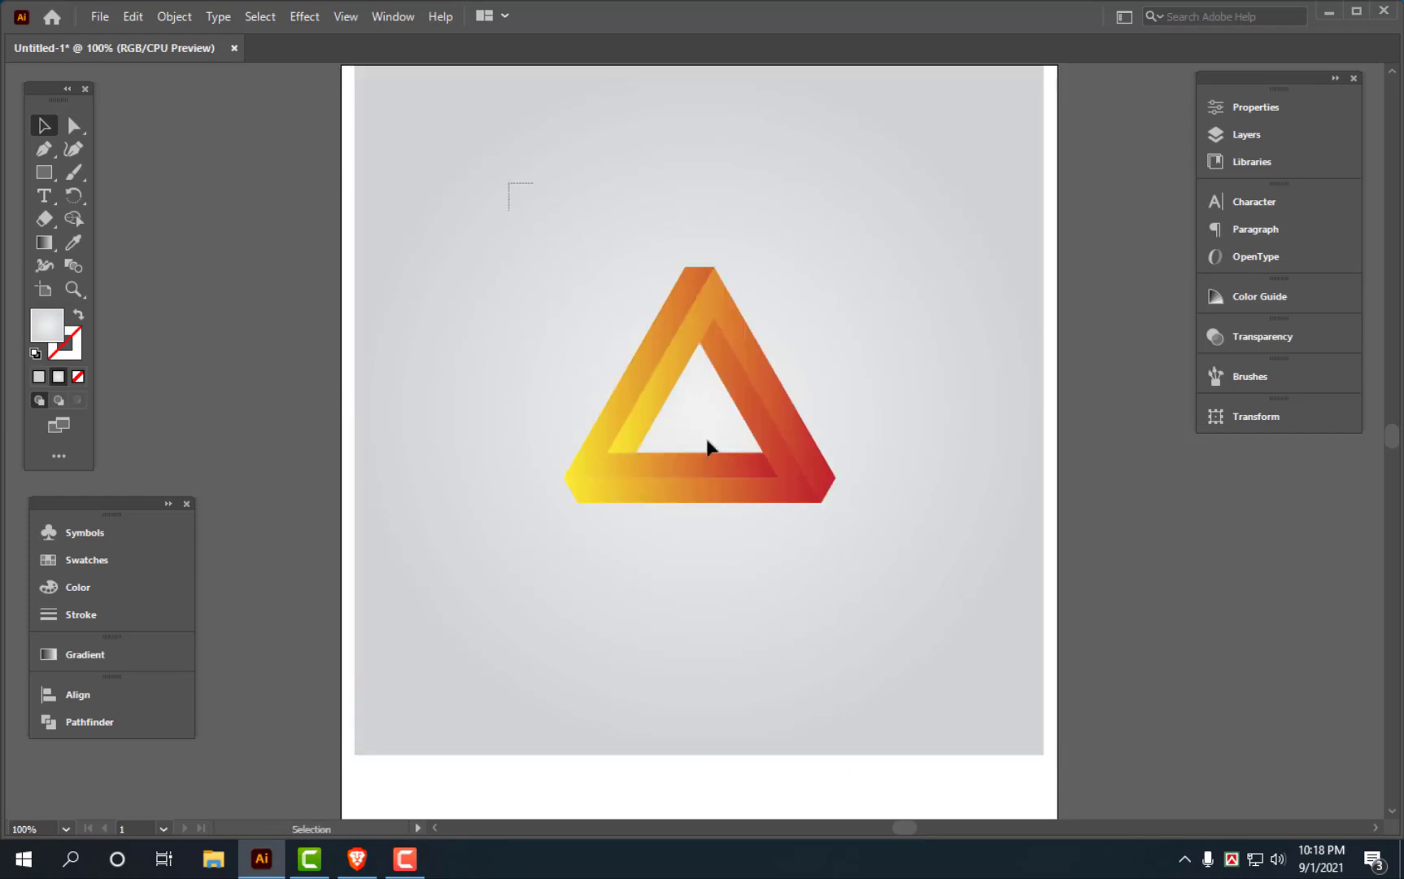
pyautogui.moveTo(708, 446); pyautogui.dragTo(901, 563)
# Add a drop shadow to the triangle with 30% opacity and 0.02 in Y offset
pyautogui.click(306, 17)
pyautogui.moveTo(331, 237)
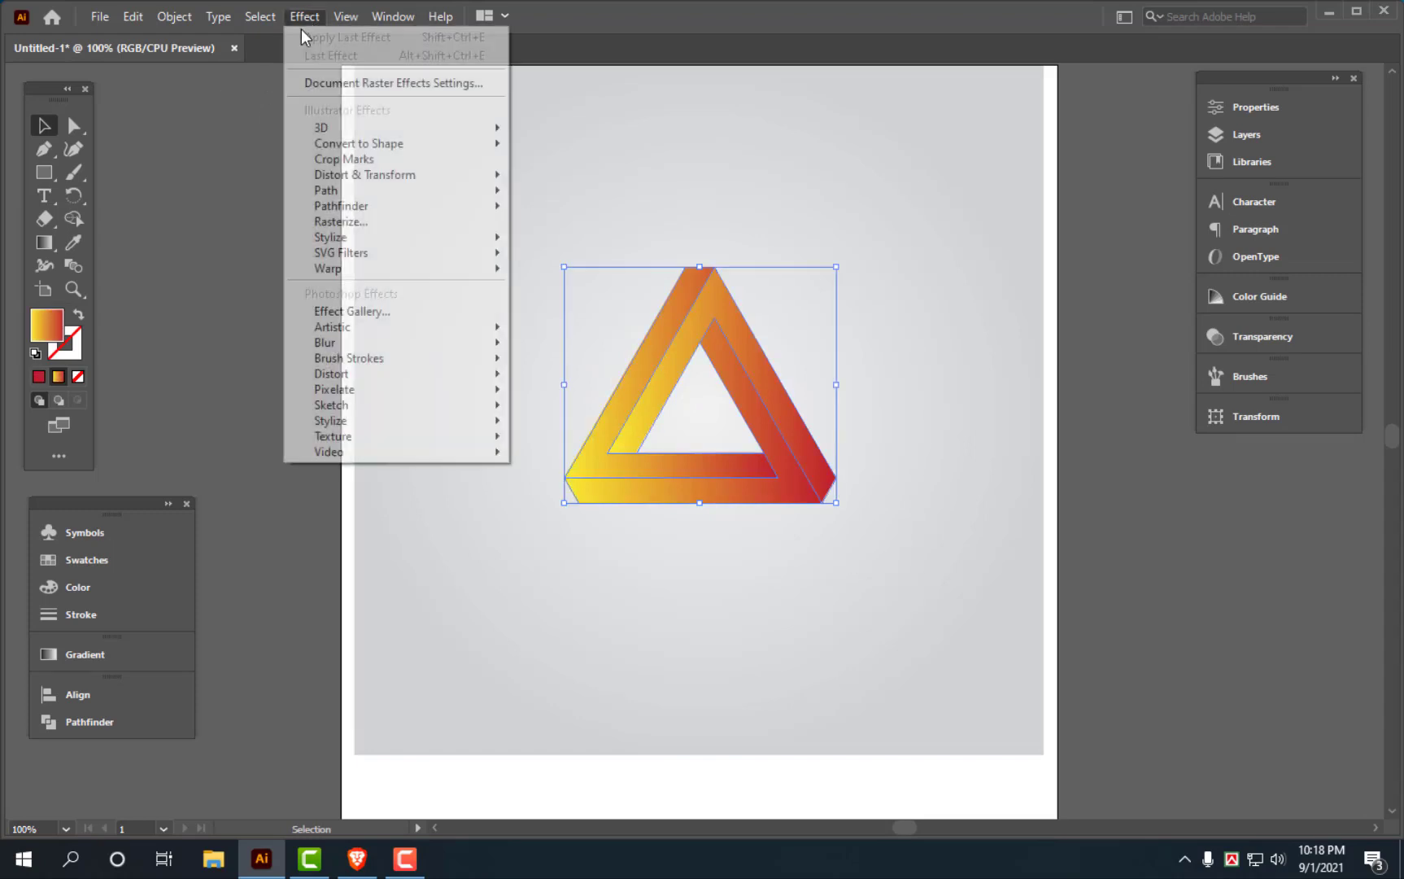
pyautogui.click(553, 242)
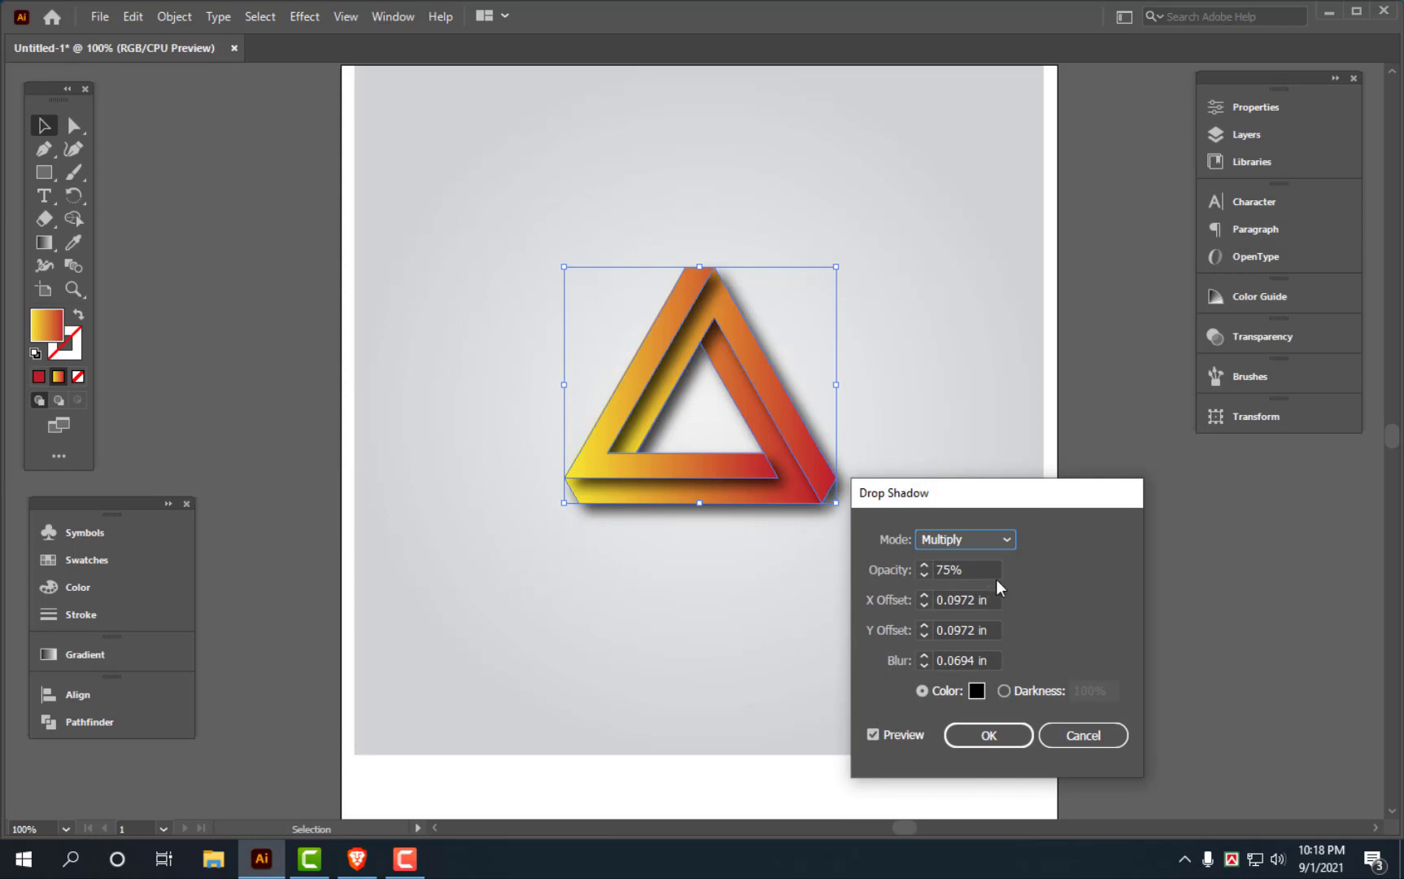
pyautogui.press('Tab')
pyautogui.write('30')
pyautogui.press('Tab')
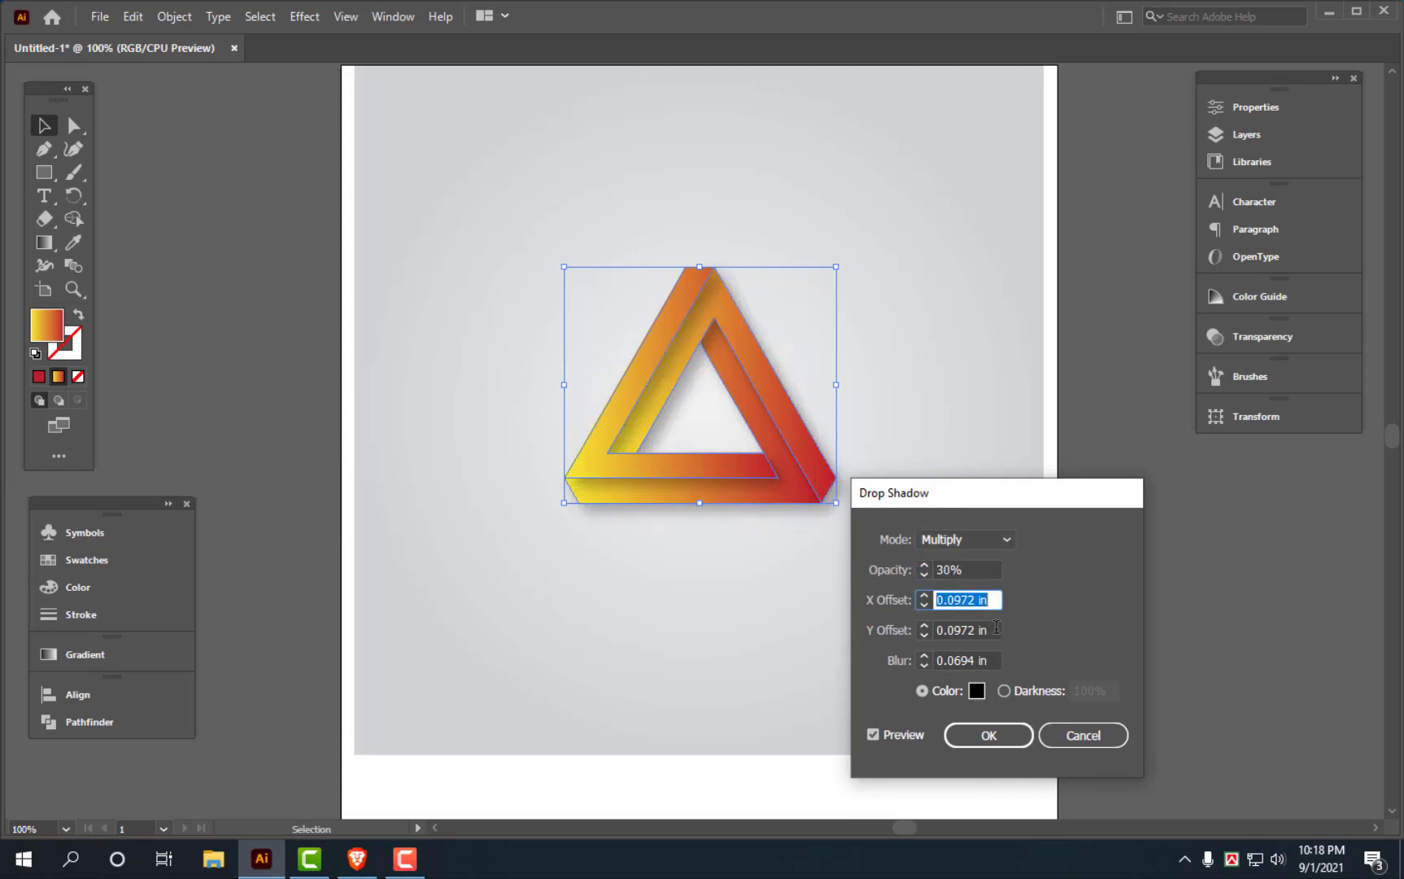
pyautogui.press('Tab')
pyautogui.write('02')
pyautogui.press('Tab')
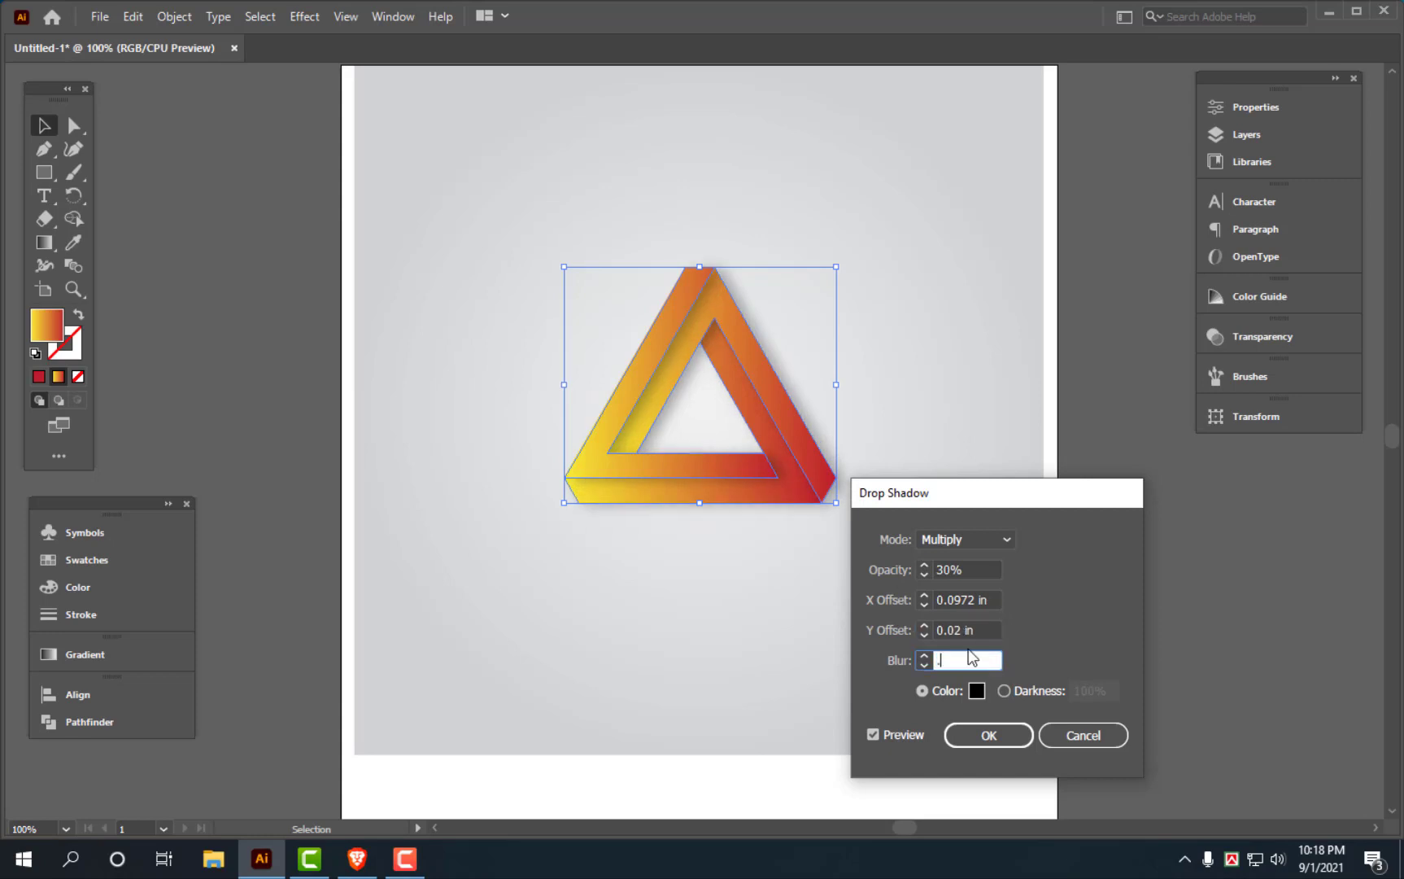
pyautogui.write('.02')
pyautogui.press('Tab')
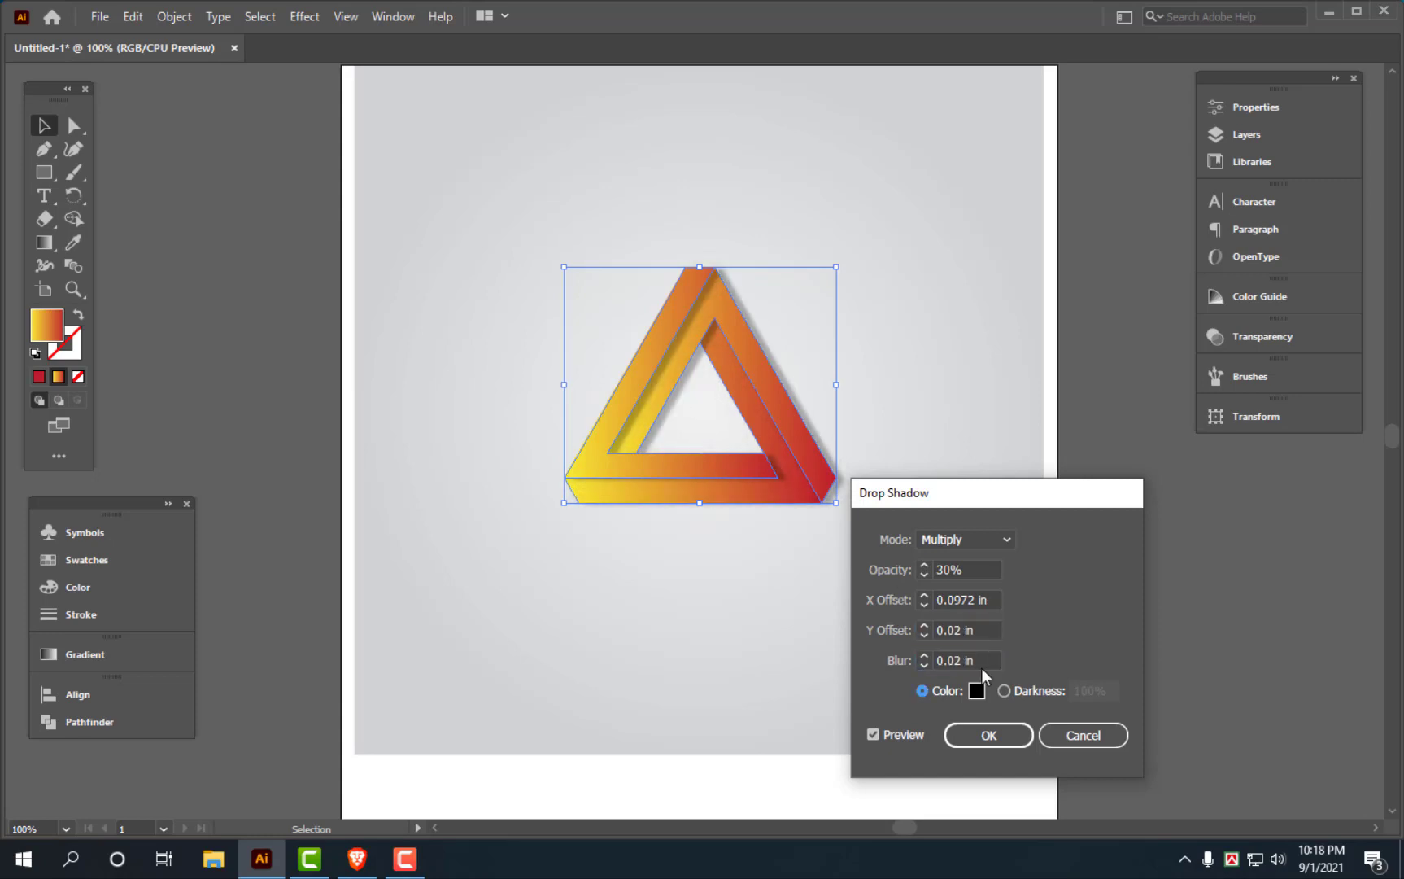
# Set the shadow blur to 0.05 in and apply the drop shadow
pyautogui.hotkey('shift', 'Tab')
pyautogui.write('.')
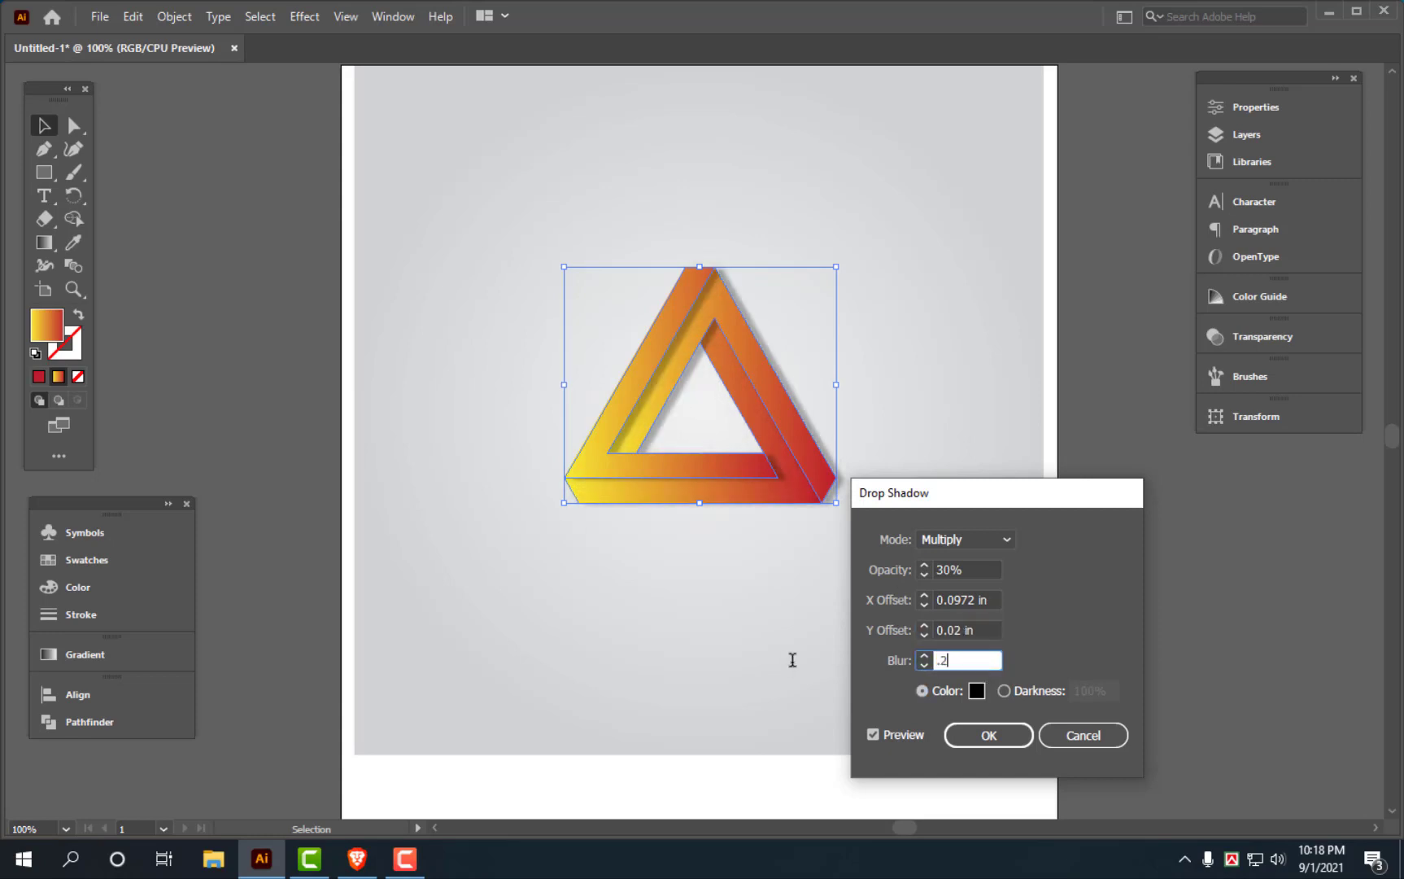
pyautogui.press('Tab')
pyautogui.hotkey('shift', 'Tab')
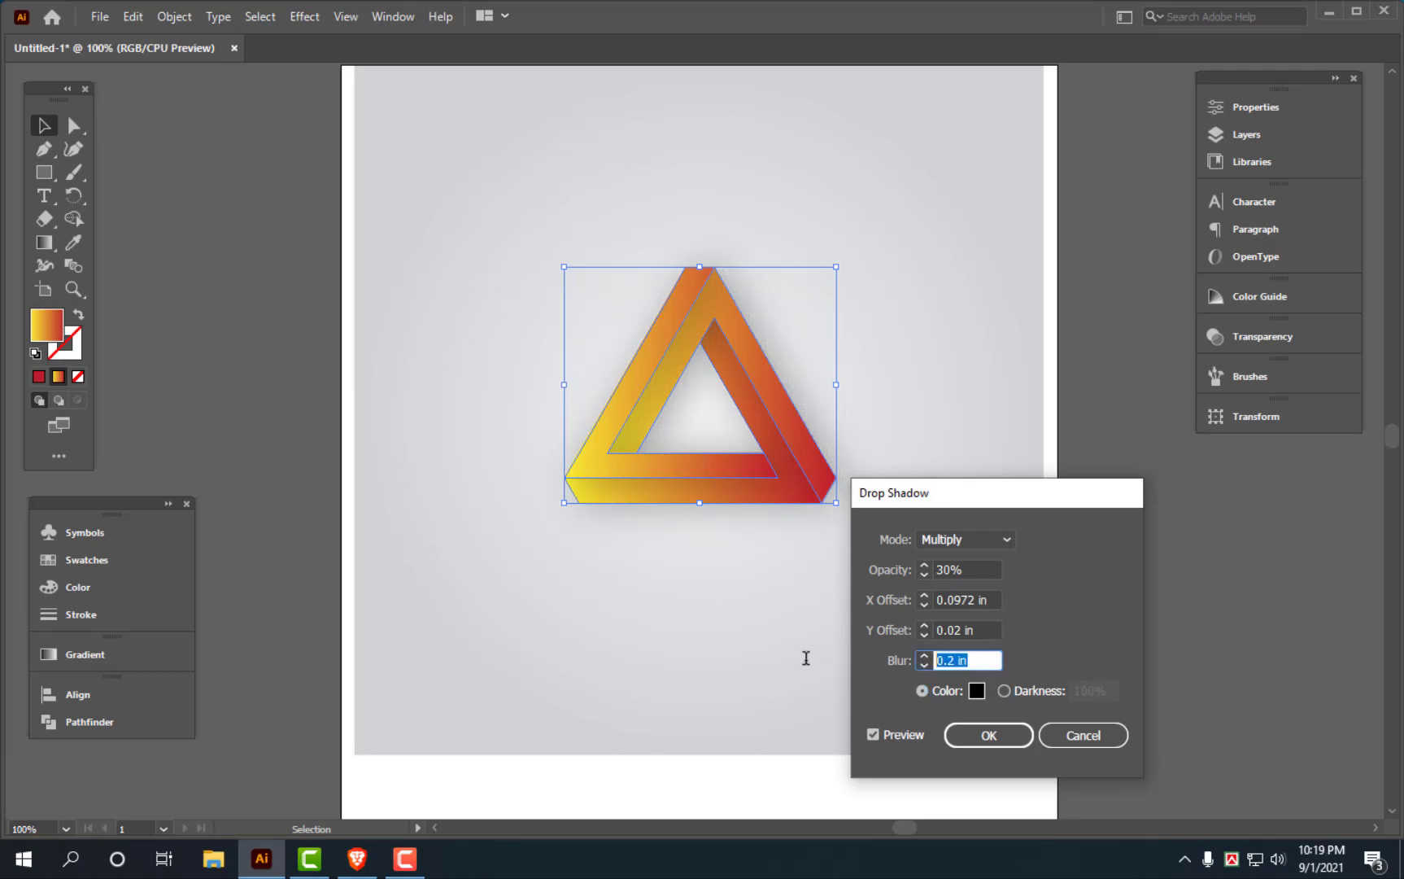
pyautogui.write('.05')
pyautogui.press('Tab')
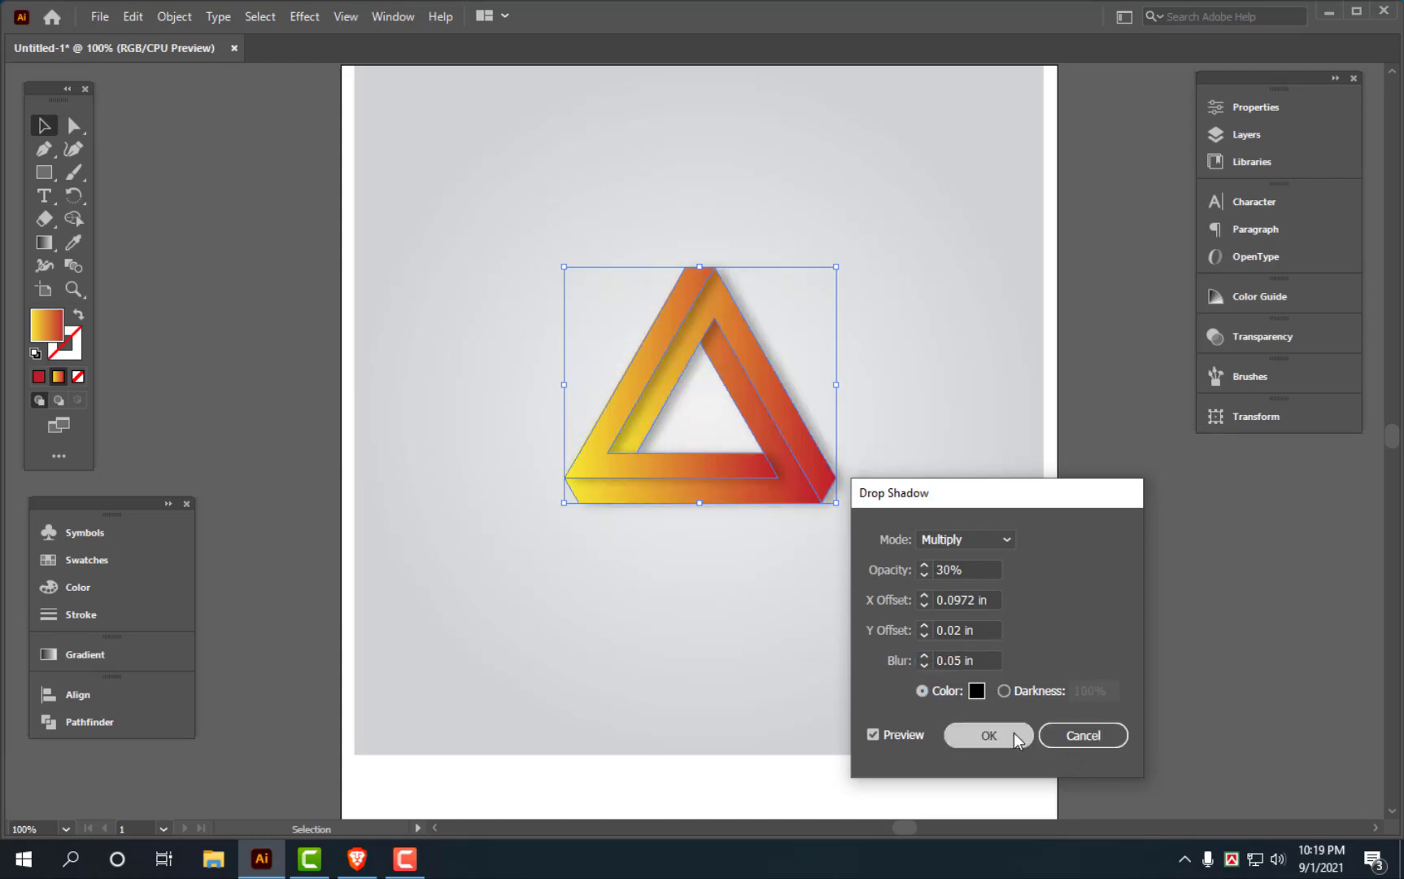
pyautogui.click(1014, 732)
pyautogui.click(902, 748)
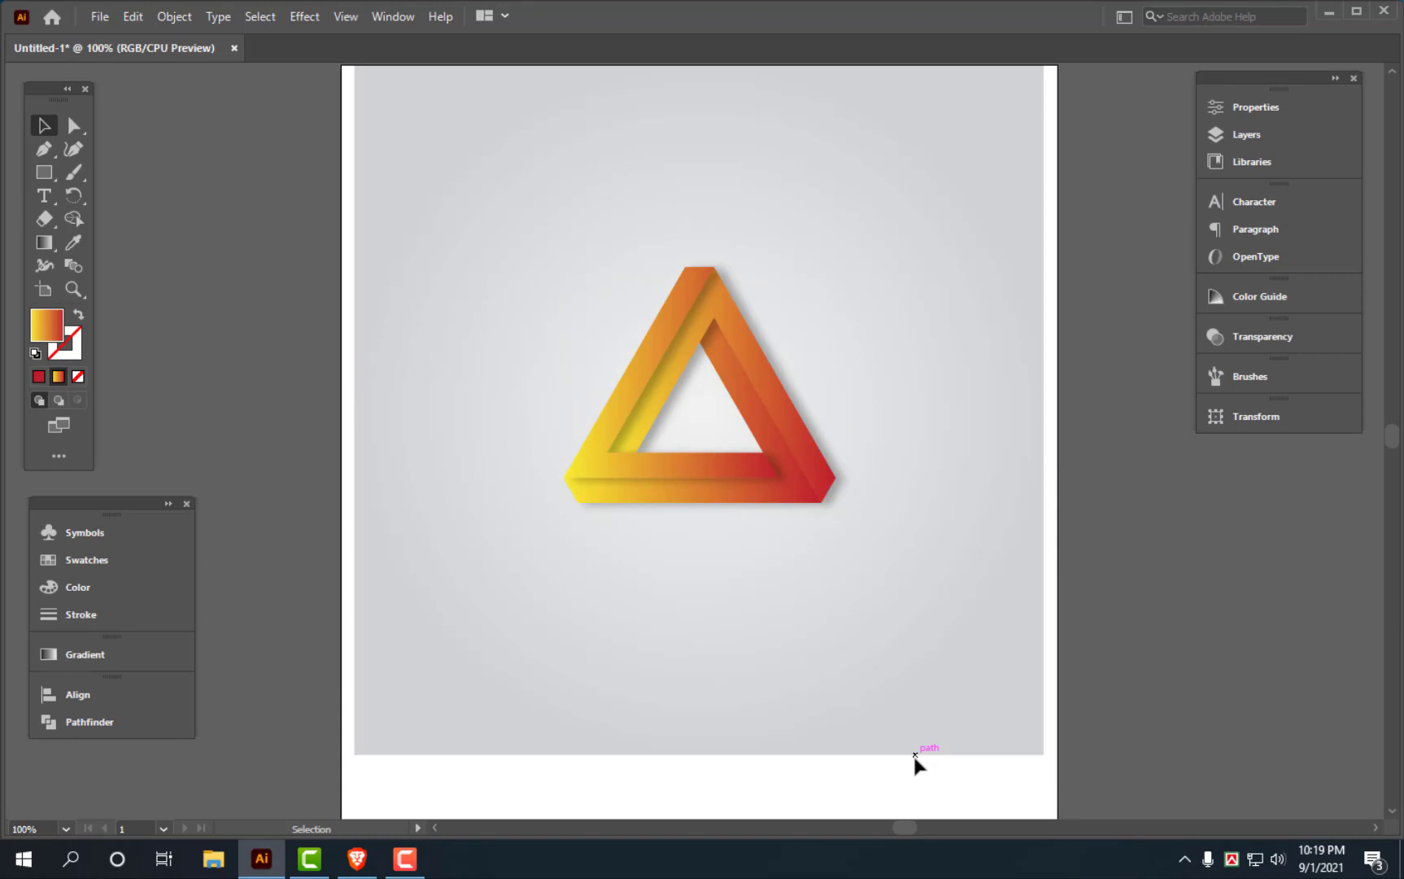
# Undo the triangle's drop shadow and deselect the triangle
pyautogui.hotkey('ctrl', 'z')
pyautogui.hotkey('ctrl', 'z')
pyautogui.hotkey('ctrl', 'z')
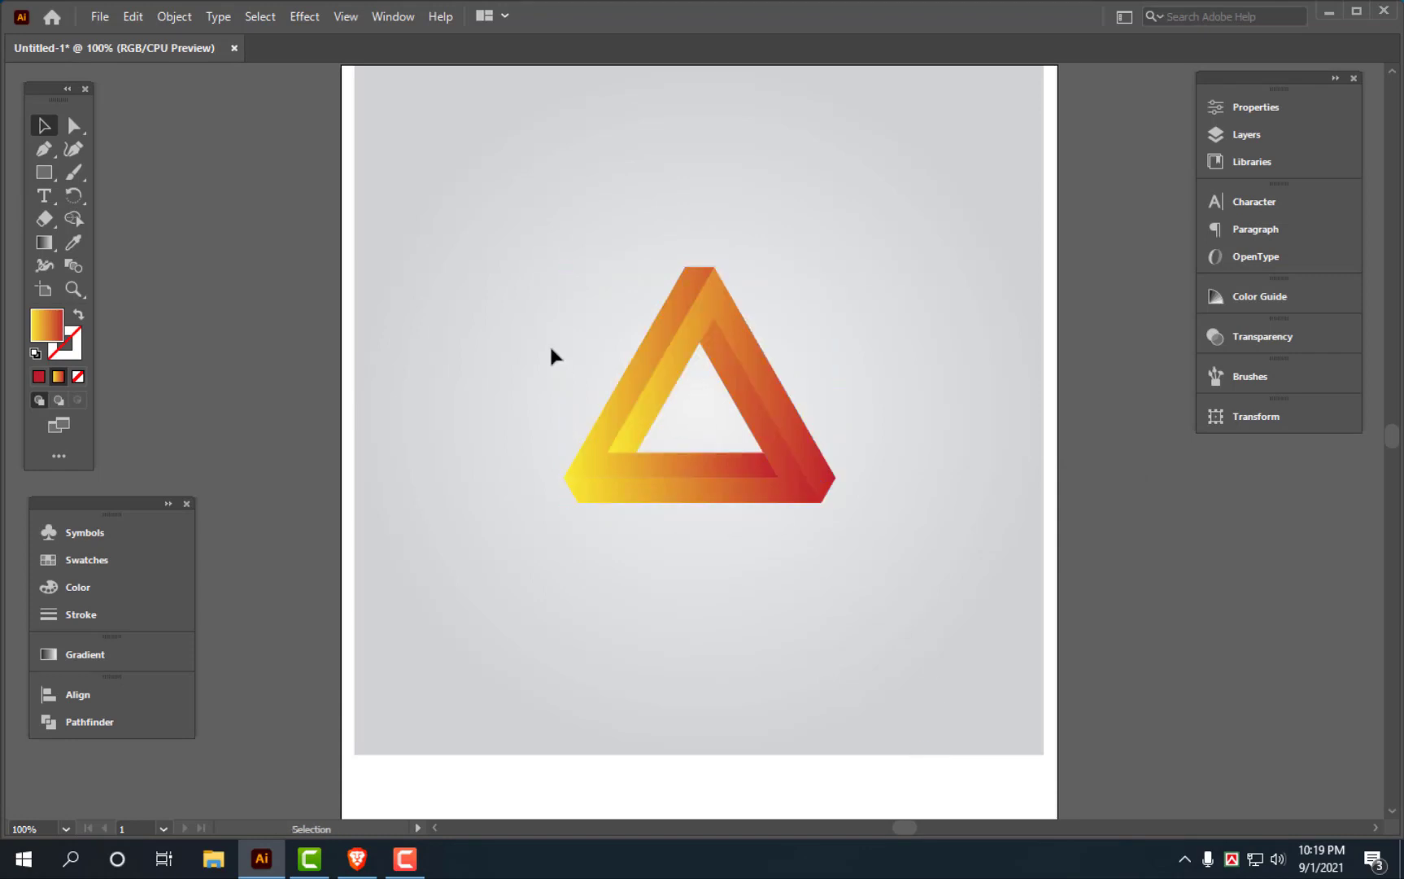
pyautogui.moveTo(517, 243)
pyautogui.mouseDown()
pyautogui.moveTo(884, 556)
pyautogui.moveTo(781, 390)
pyautogui.moveTo(765, 420)
pyautogui.mouseUp()
pyautogui.scroll(2, 882, 550)
pyautogui.scroll(-2, 765, 420)
pyautogui.moveTo(786, 346); pyautogui.dragTo(795, 472)
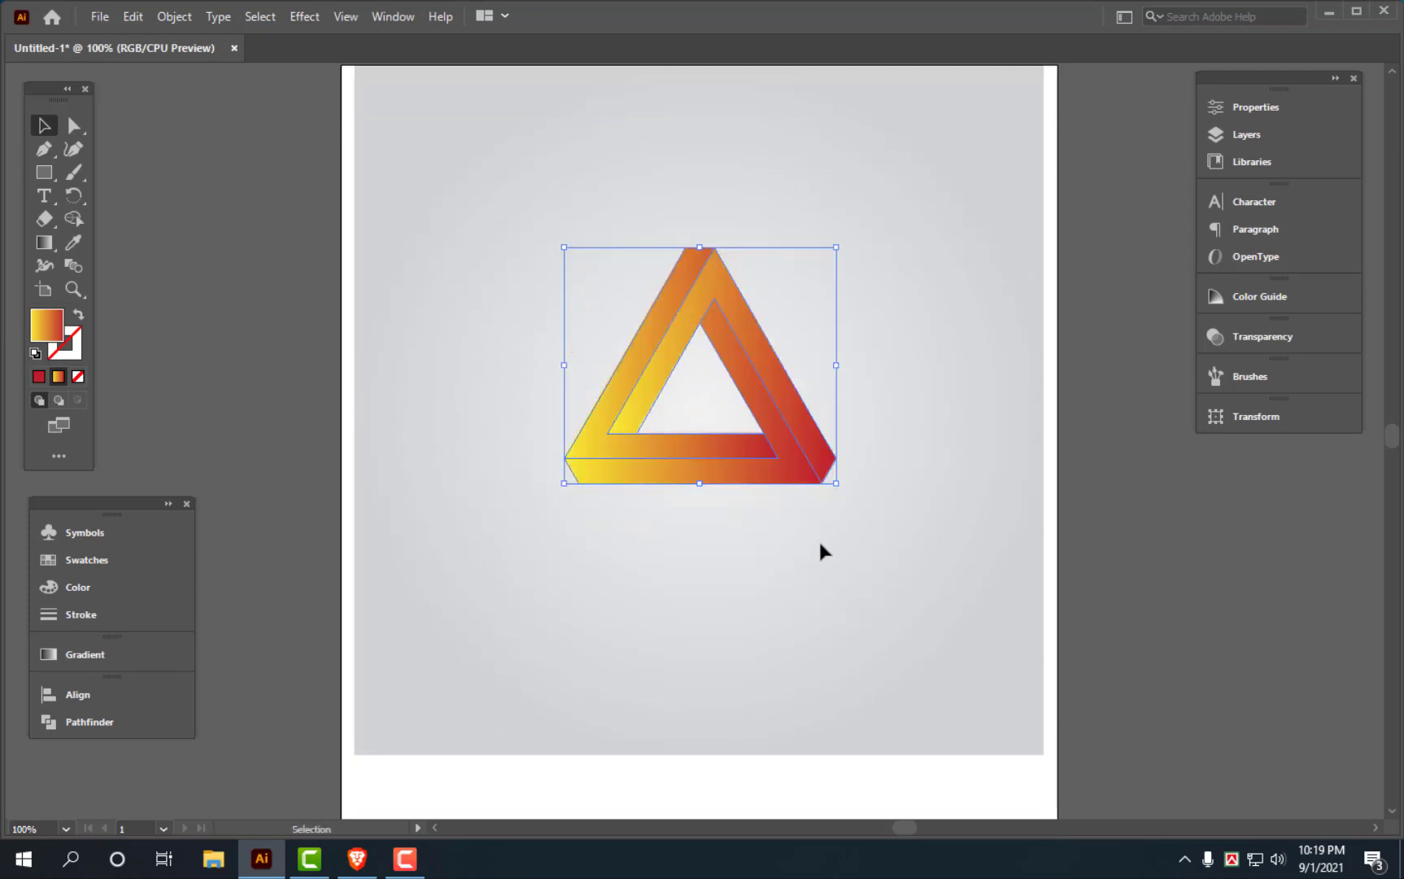
pyautogui.click(821, 538)
# Zoom in on the triangle and marquee-select the whole triangle group
pyautogui.press('a')
pyautogui.scroll(5, 1022, 572)
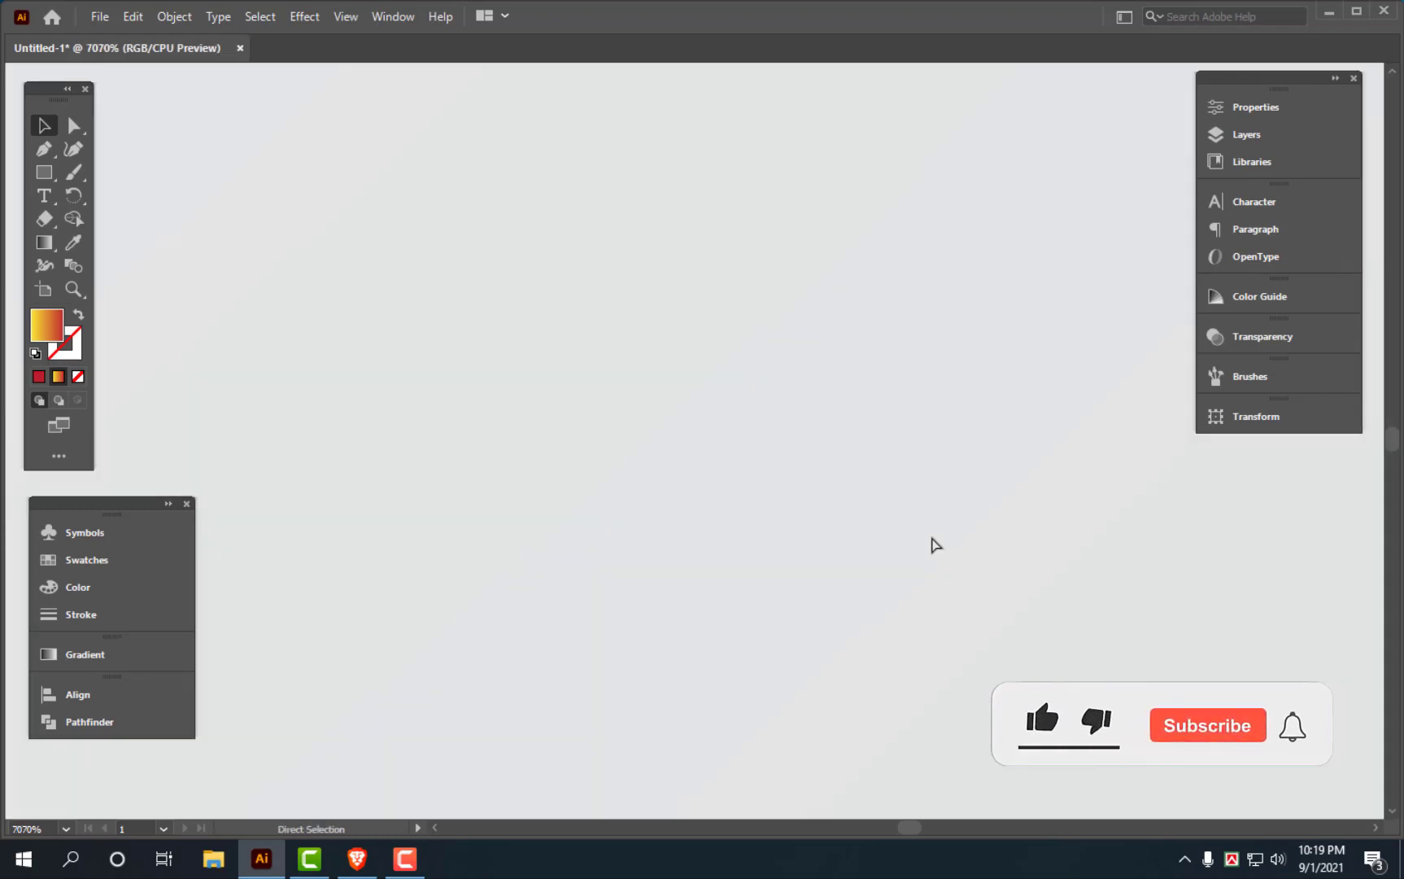
pyautogui.hotkey('ctrl', '0')
pyautogui.hotkey('ctrl', '1')
pyautogui.scroll(3, 905, 525)
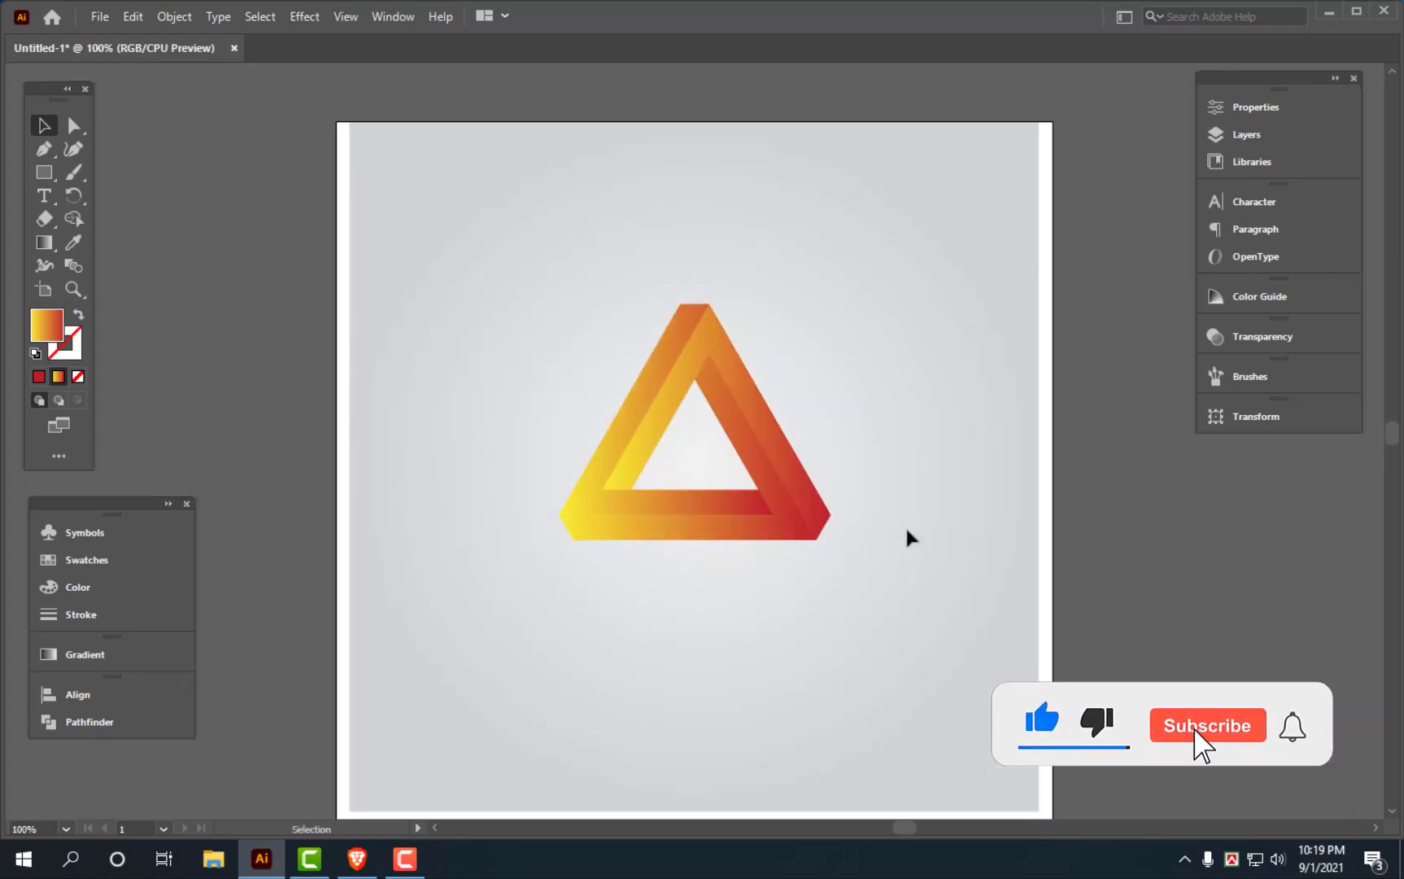
pyautogui.press('a')
pyautogui.hotkey('ctrl', '+')
pyautogui.press('v')
pyautogui.click(662, 363)
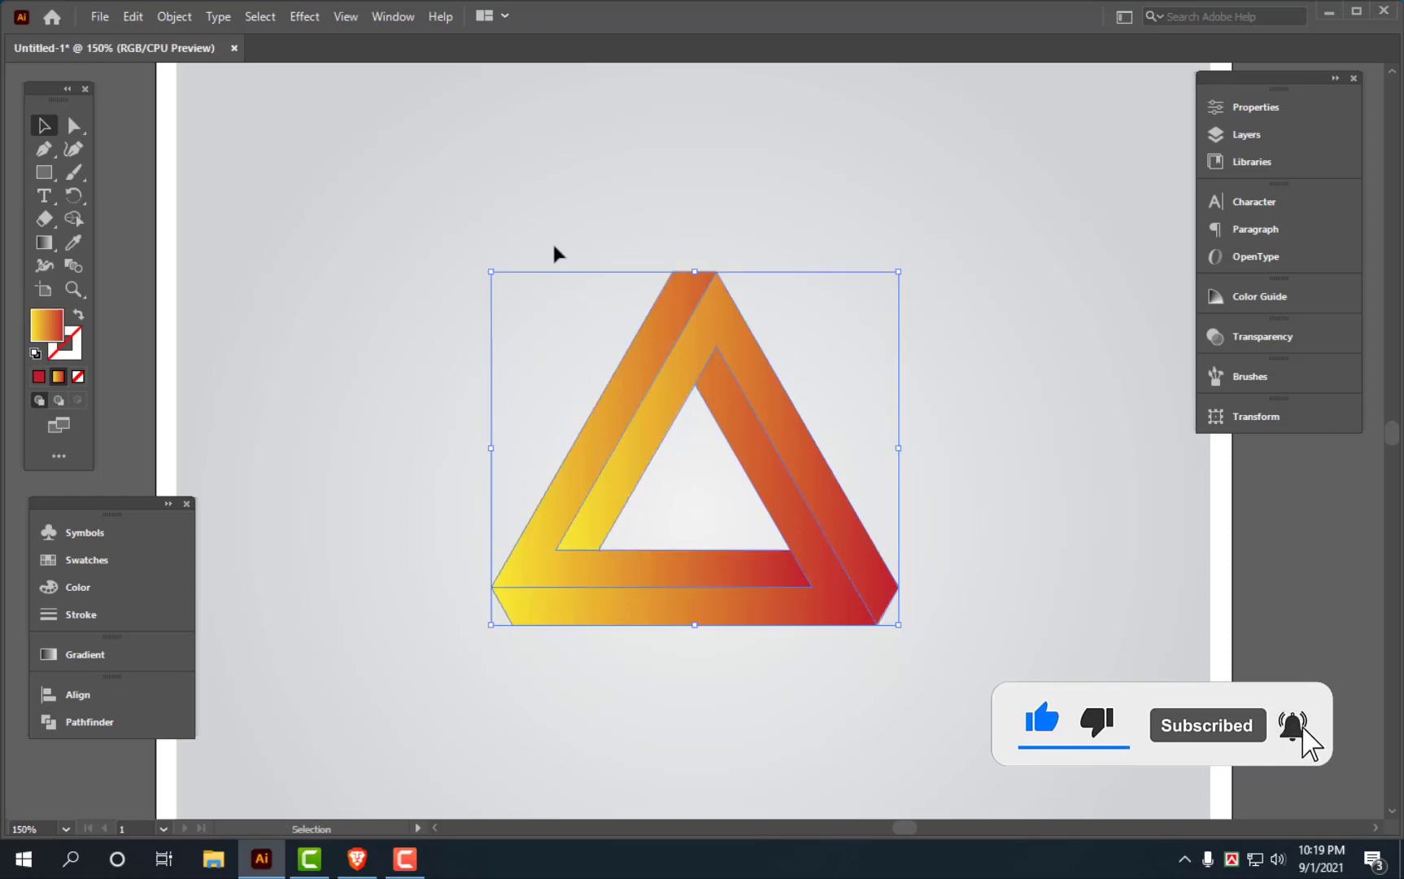
pyautogui.moveTo(449, 215)
pyautogui.mouseDown()
pyautogui.moveTo(930, 658)
pyautogui.moveTo(953, 657)
pyautogui.mouseUp()
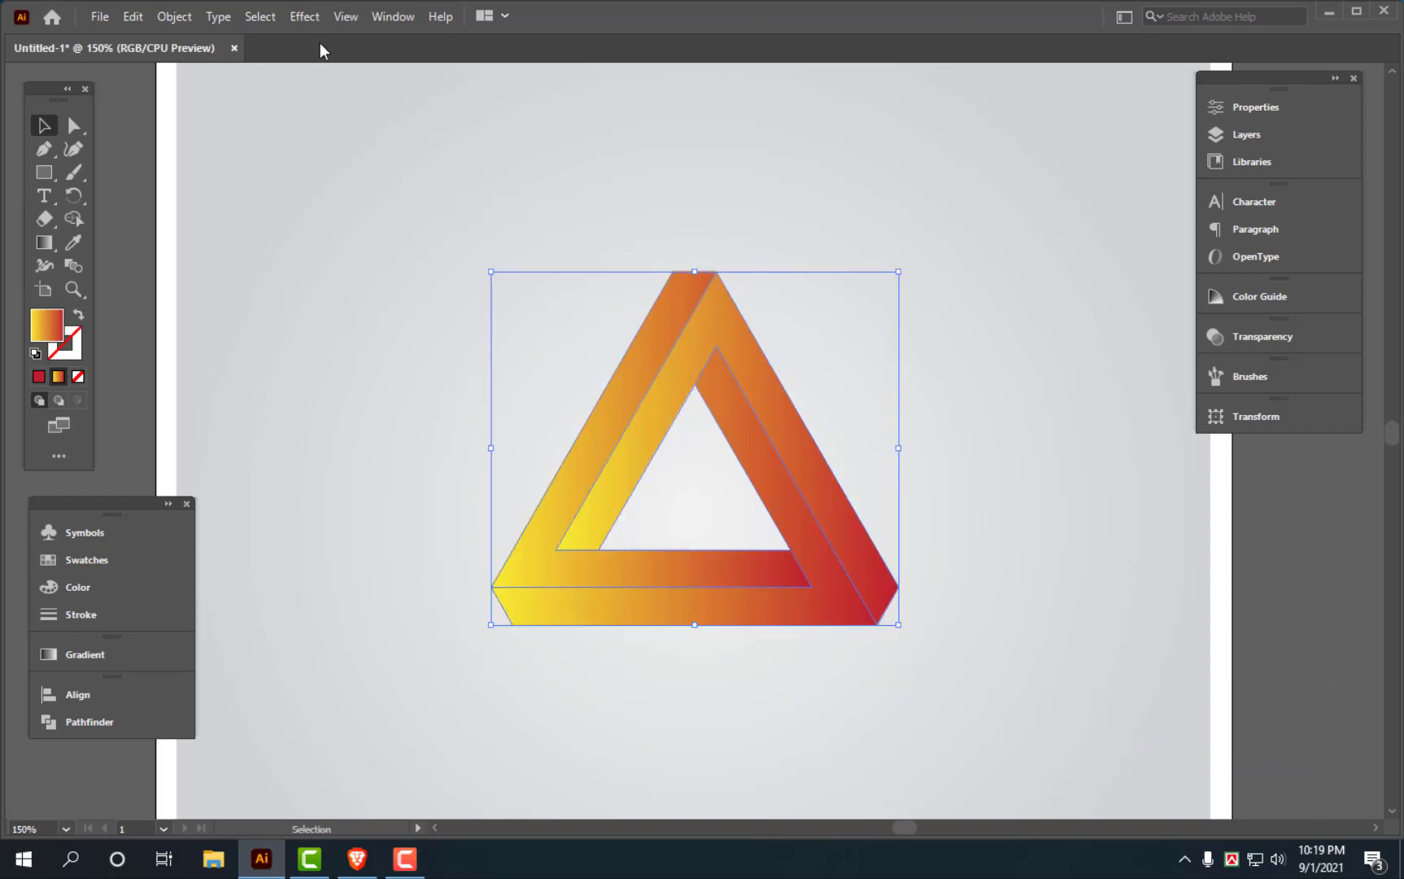
pyautogui.click(304, 16)
pyautogui.click(760, 123)
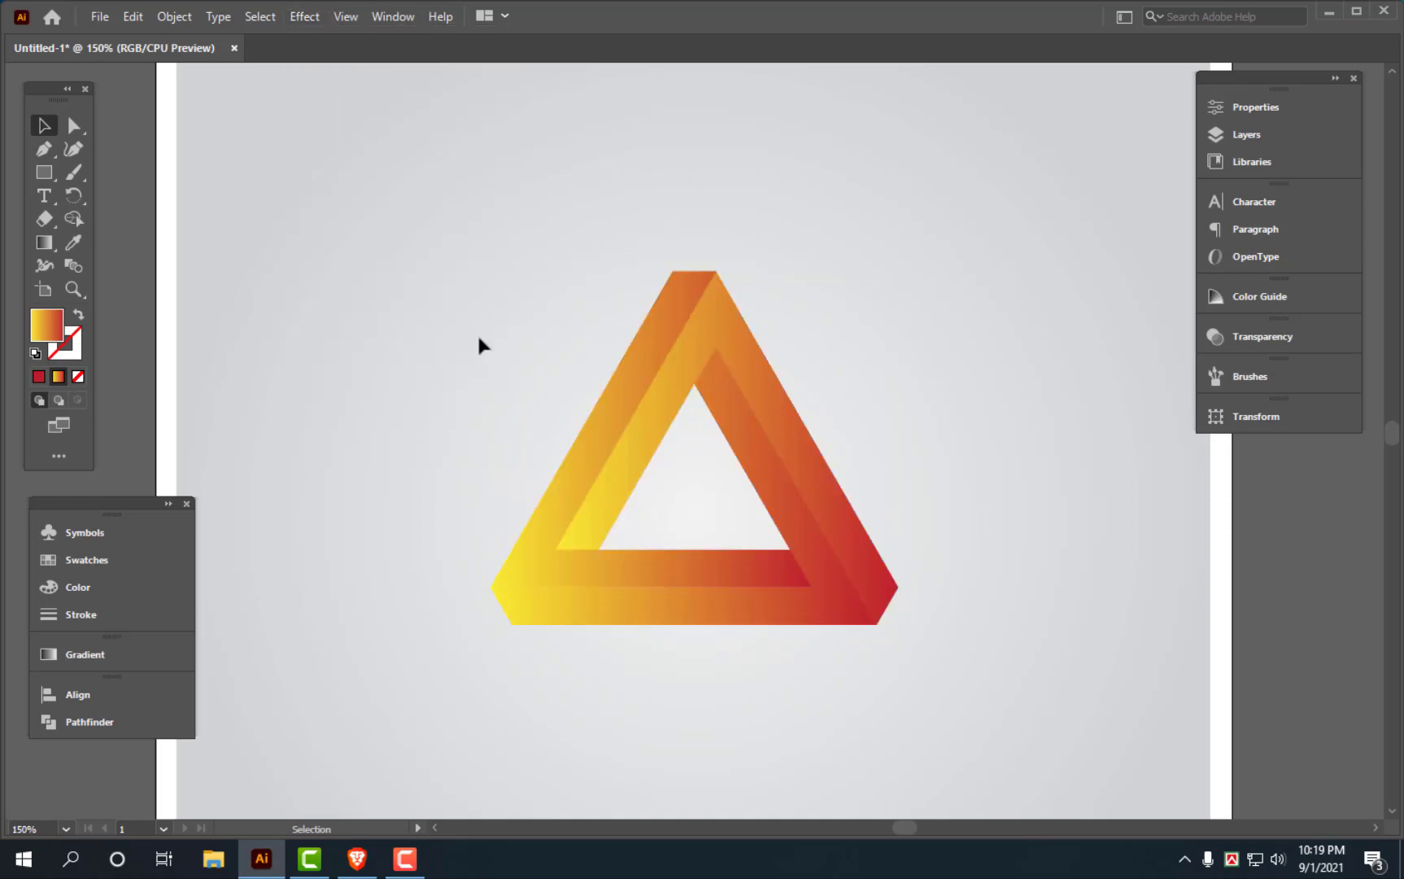
# Fill the background rectangle with solid black, replacing its grey radial gradient
pyautogui.click(290, 470)
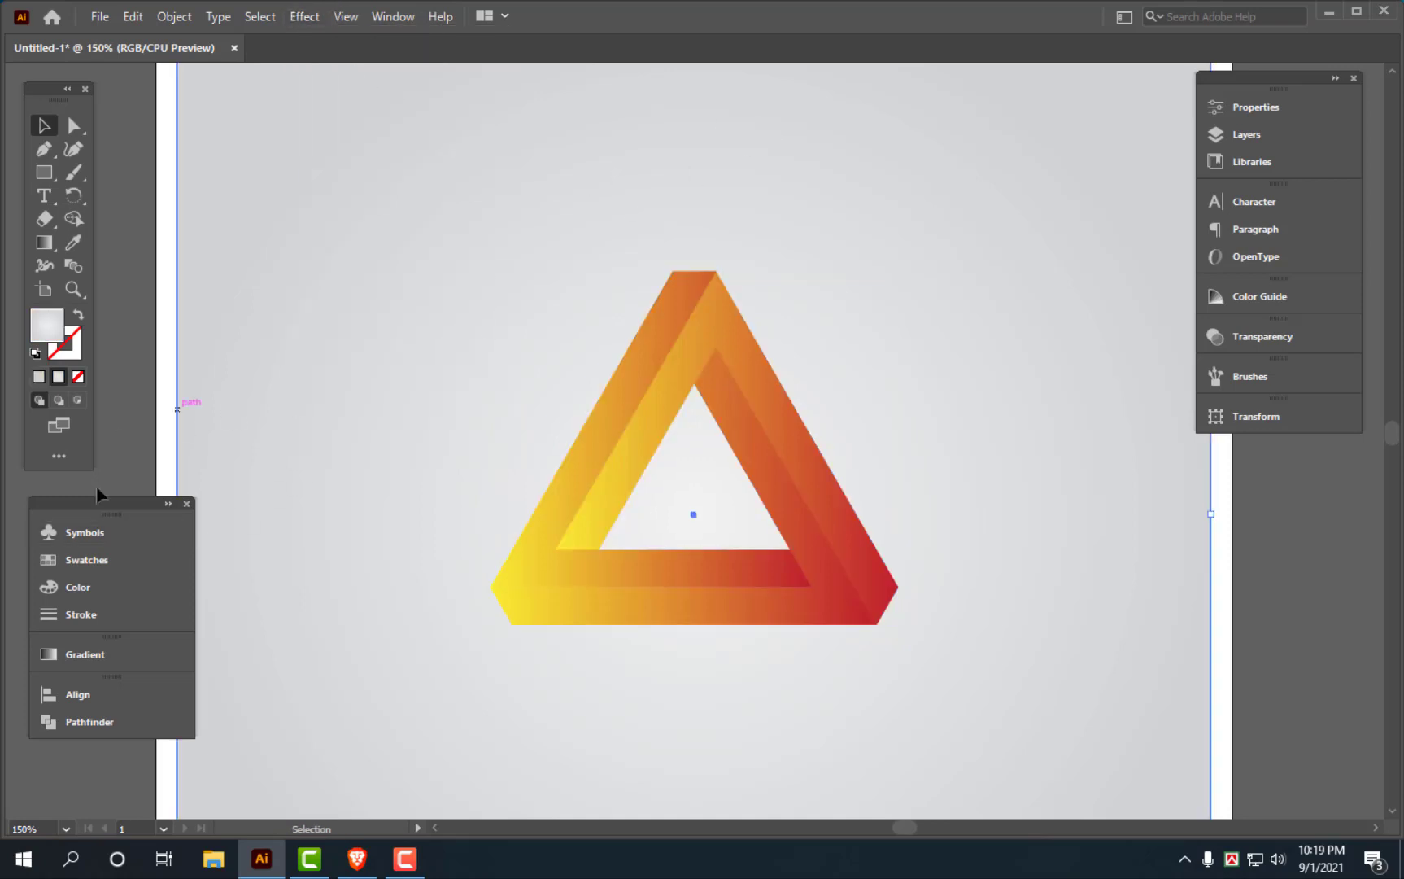
pyautogui.click(101, 586)
pyautogui.click(221, 656)
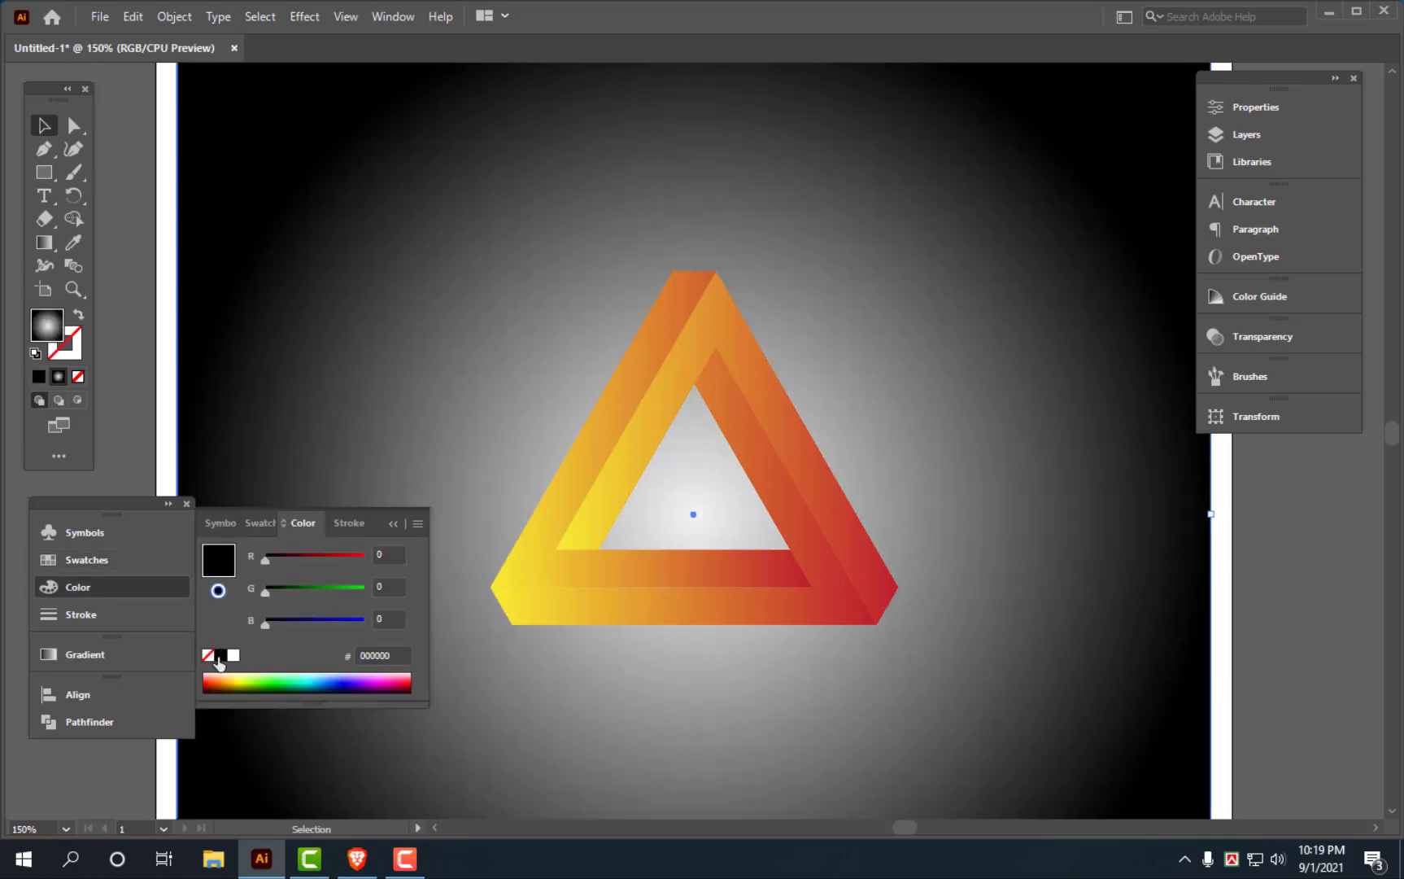
pyautogui.click(163, 442)
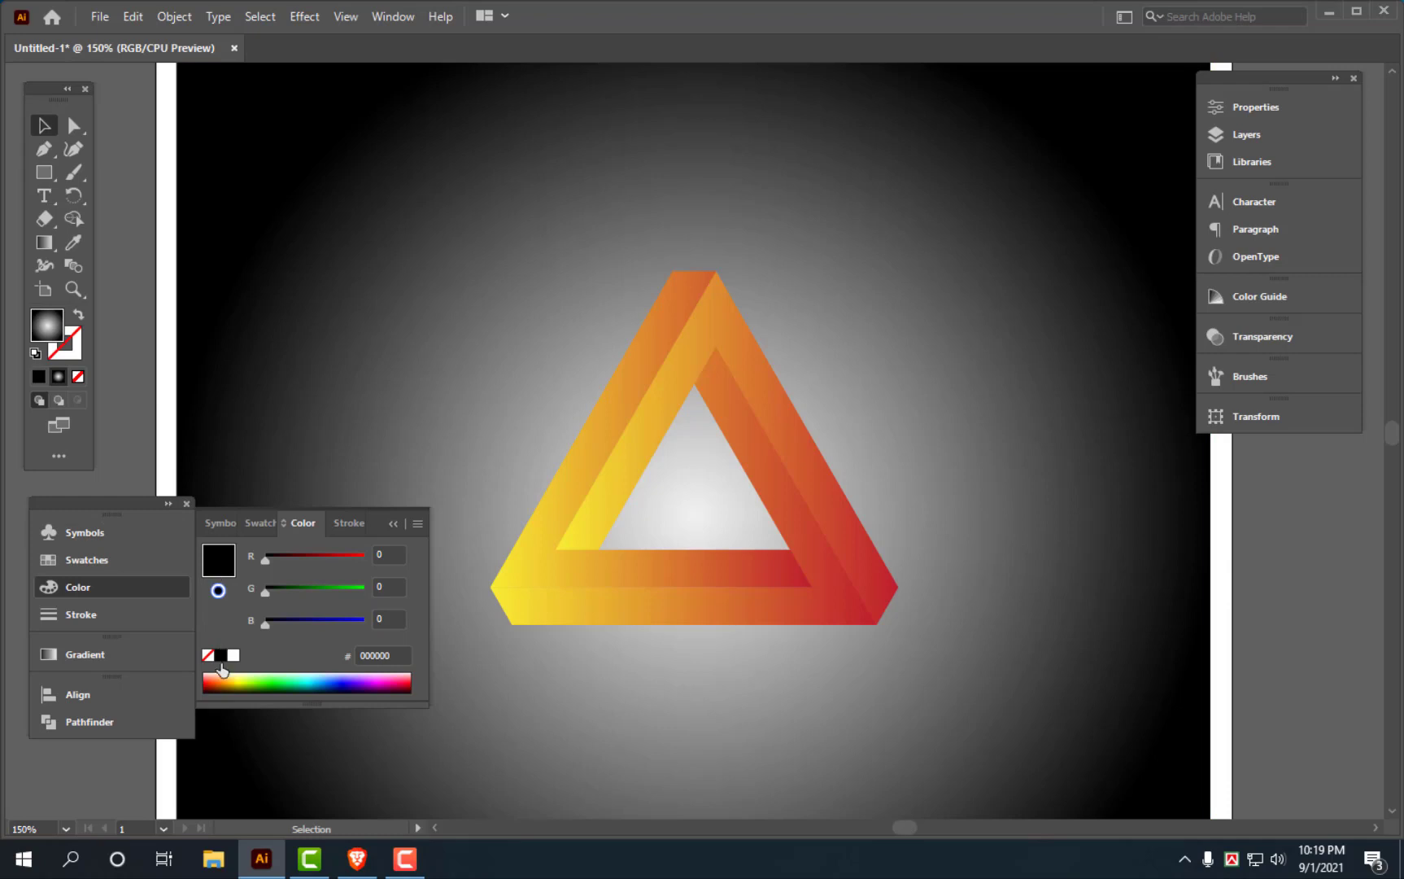
pyautogui.click(80, 380)
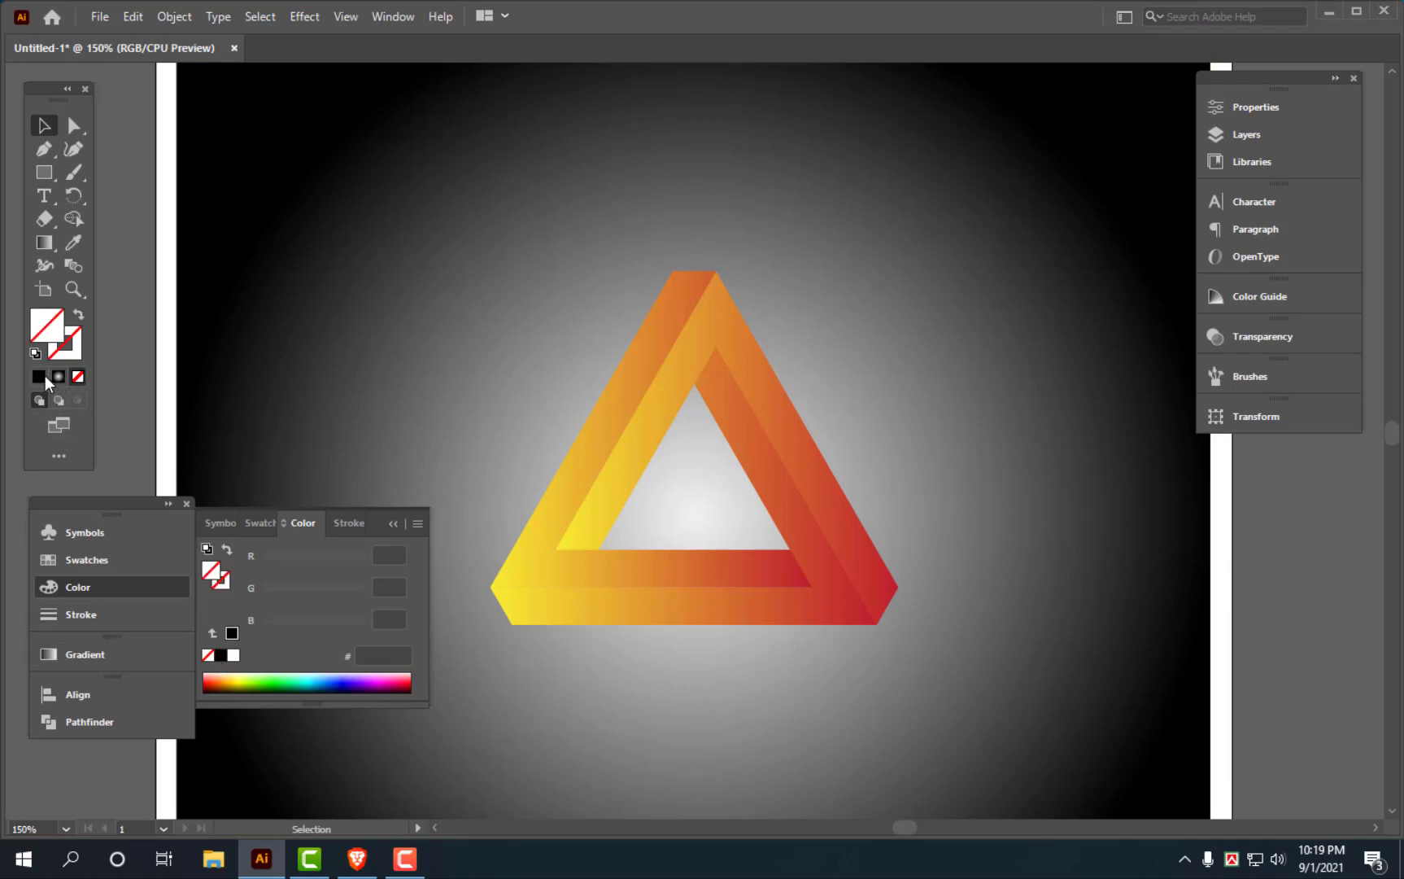
pyautogui.click(320, 320)
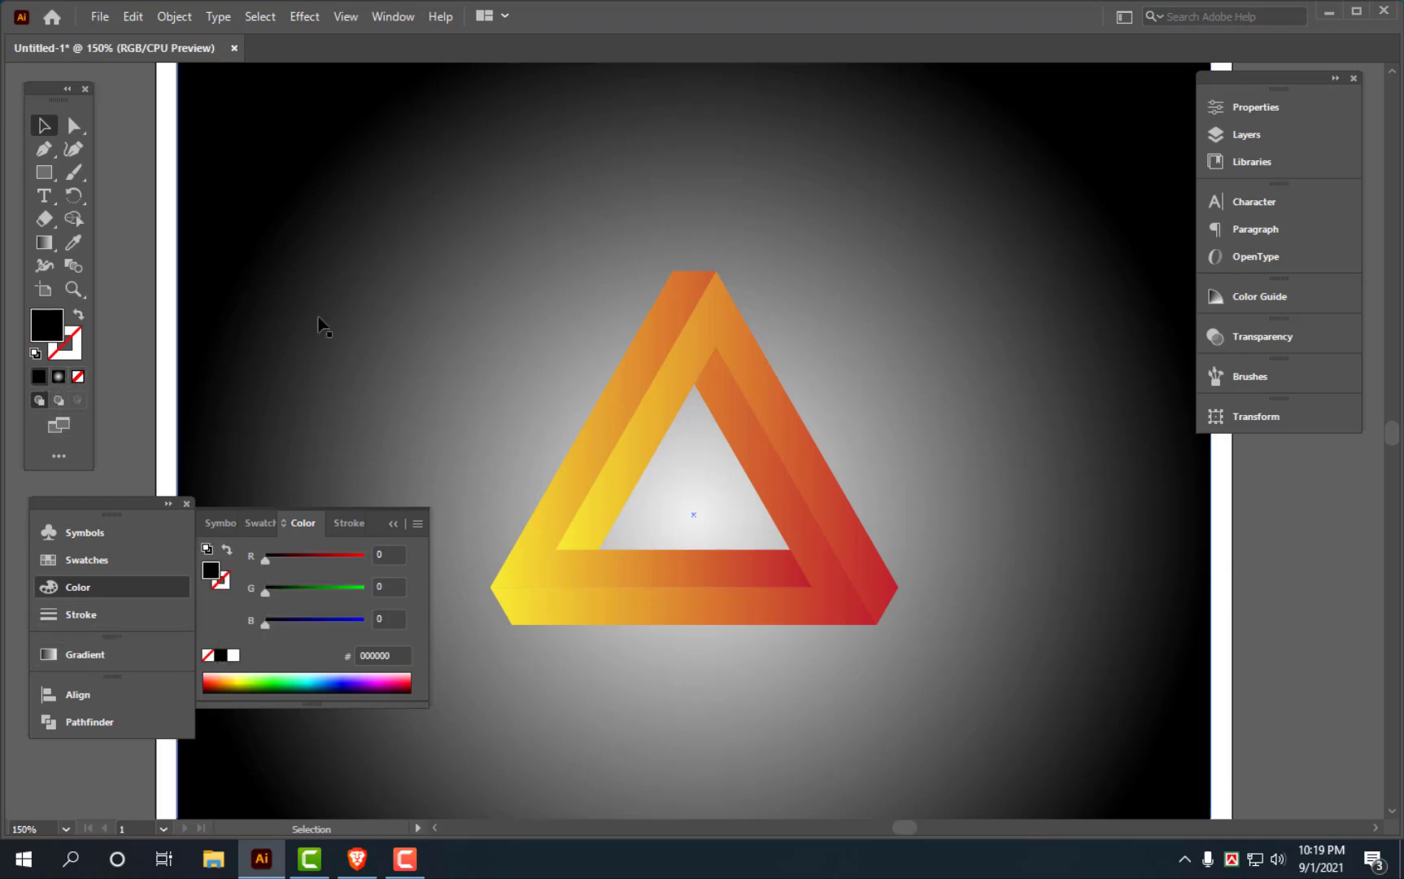
pyautogui.click(39, 376)
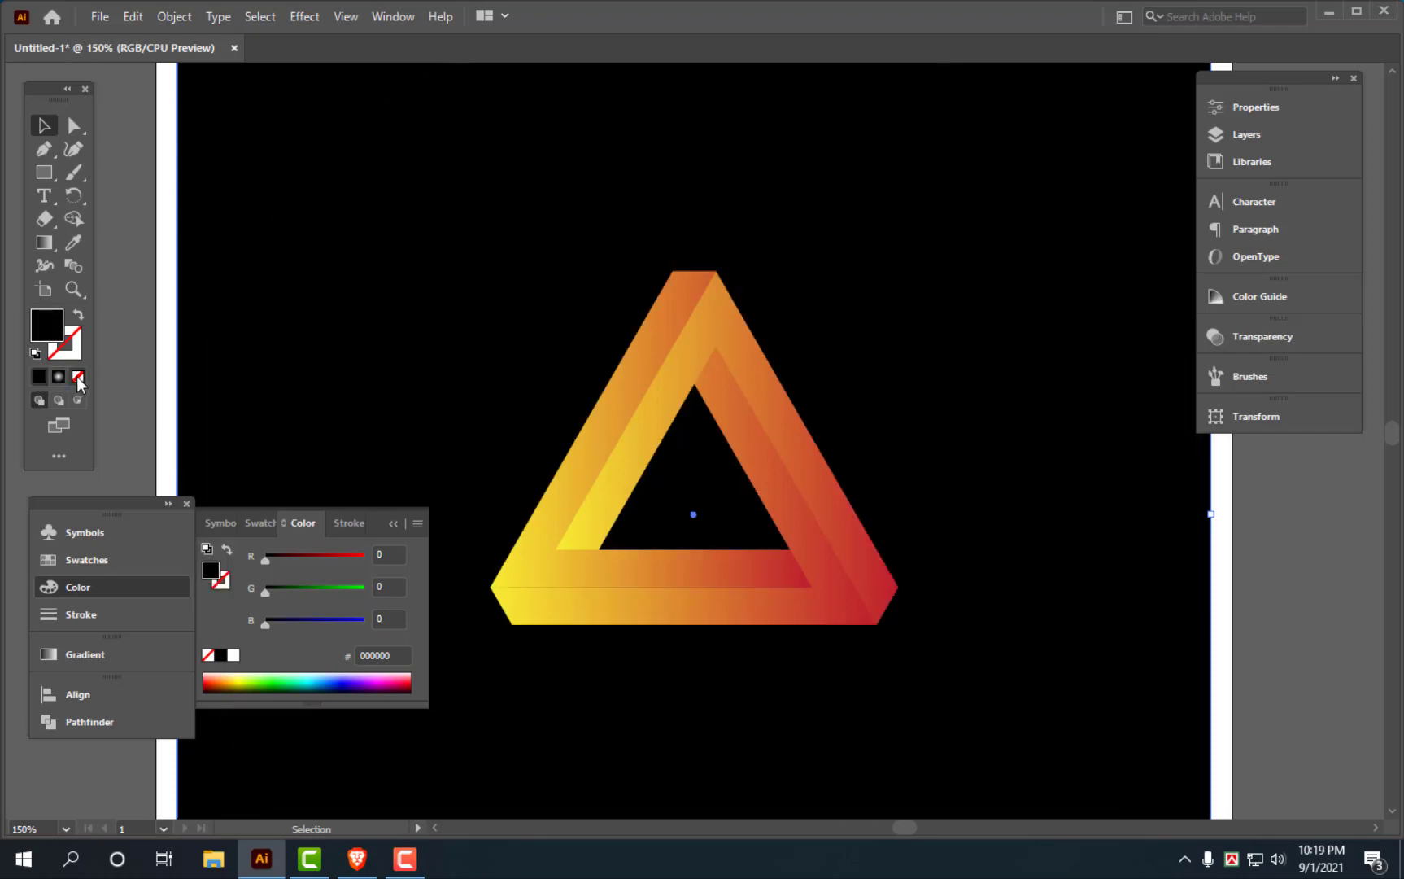
pyautogui.click(130, 444)
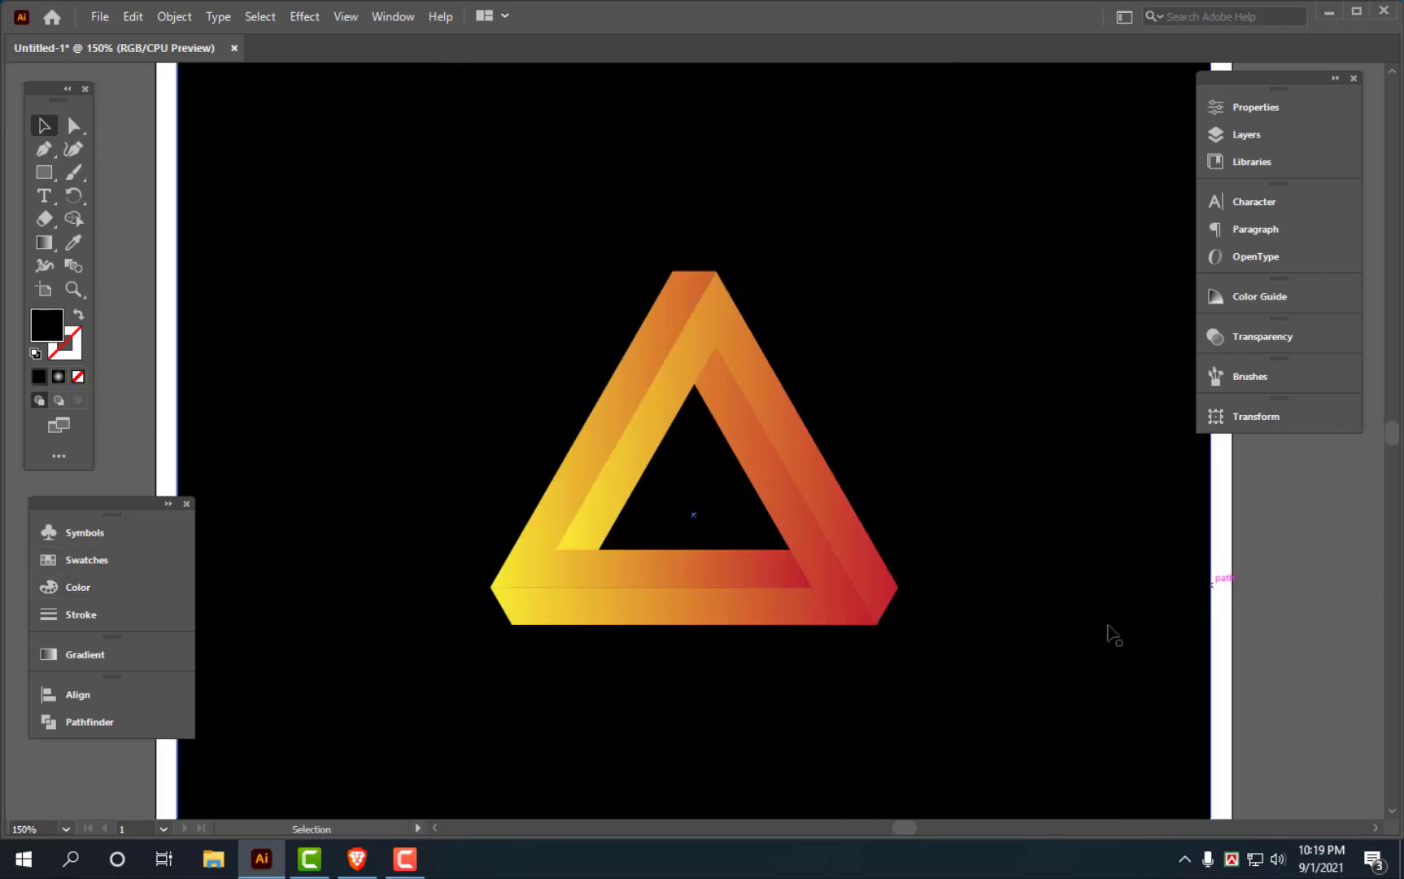
# Select the triangle and start a Drop Shadow with 0.02 in X offset
pyautogui.hotkey('ctrl', '2')
pyautogui.hotkey('ctrl', 'a')
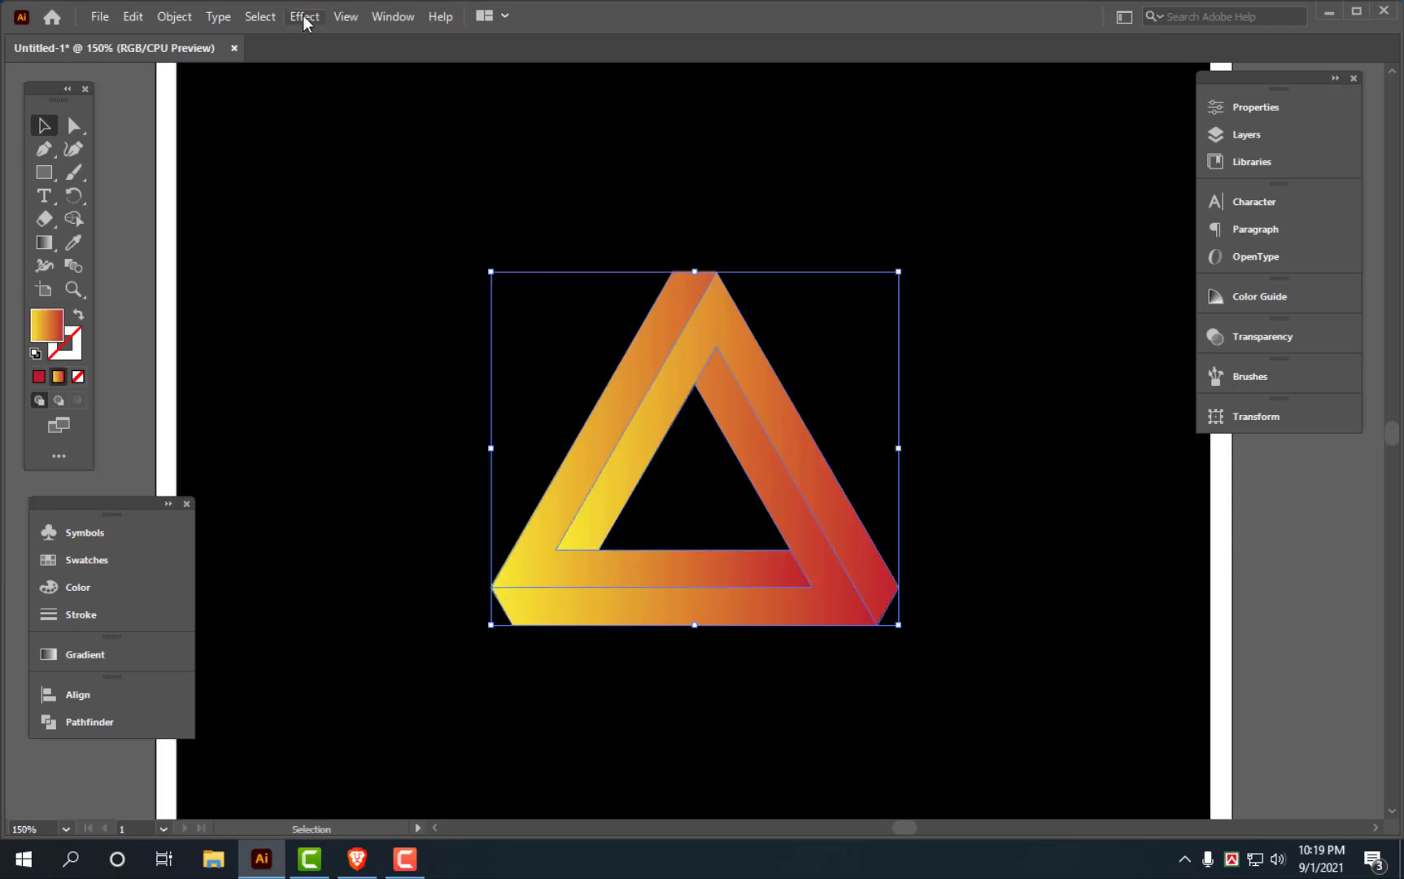
pyautogui.click(305, 16)
pyautogui.click(597, 243)
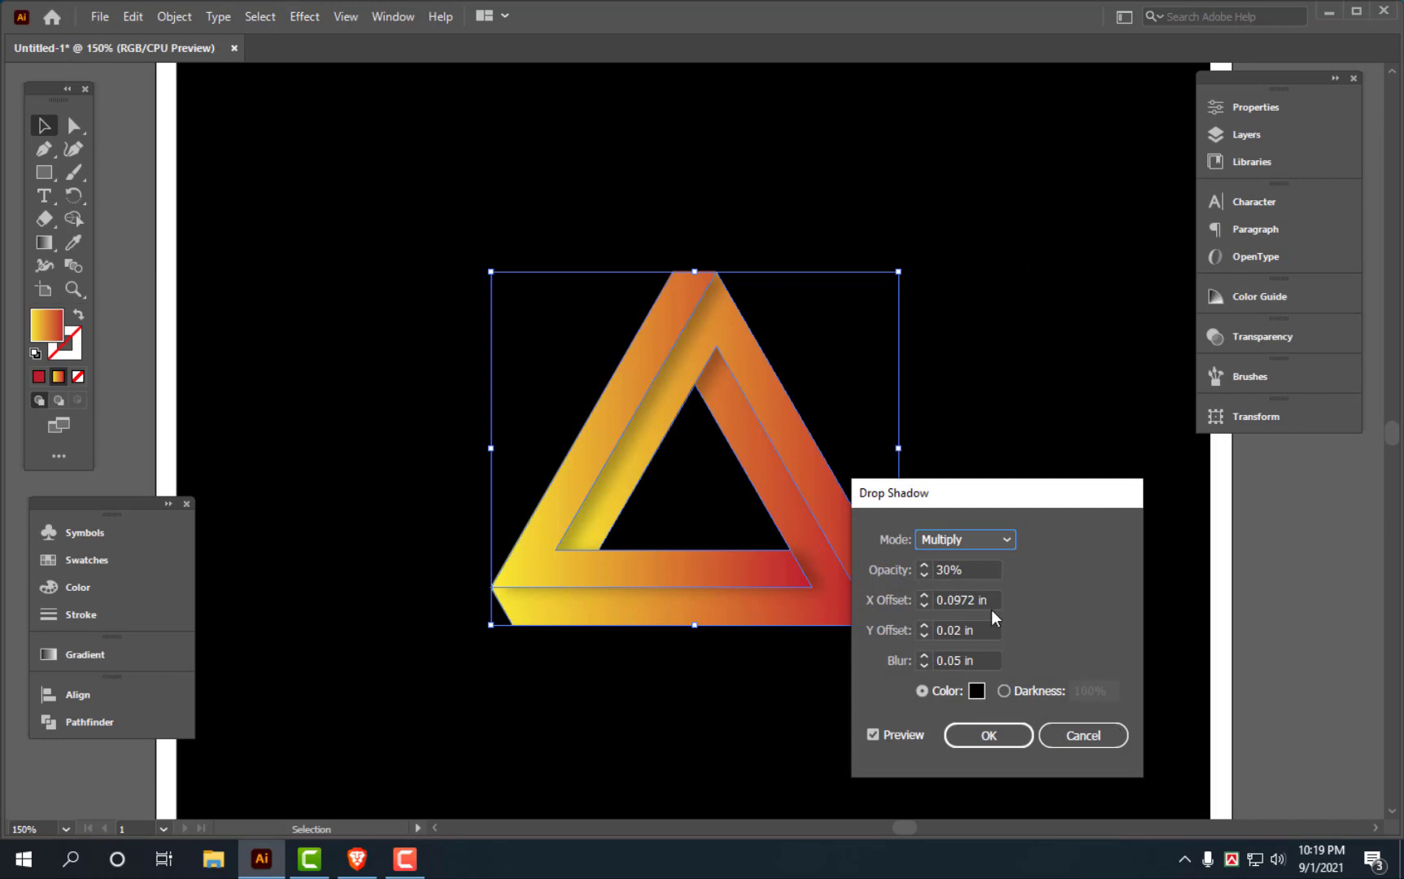
pyautogui.click(984, 655)
pyautogui.write('0.02')
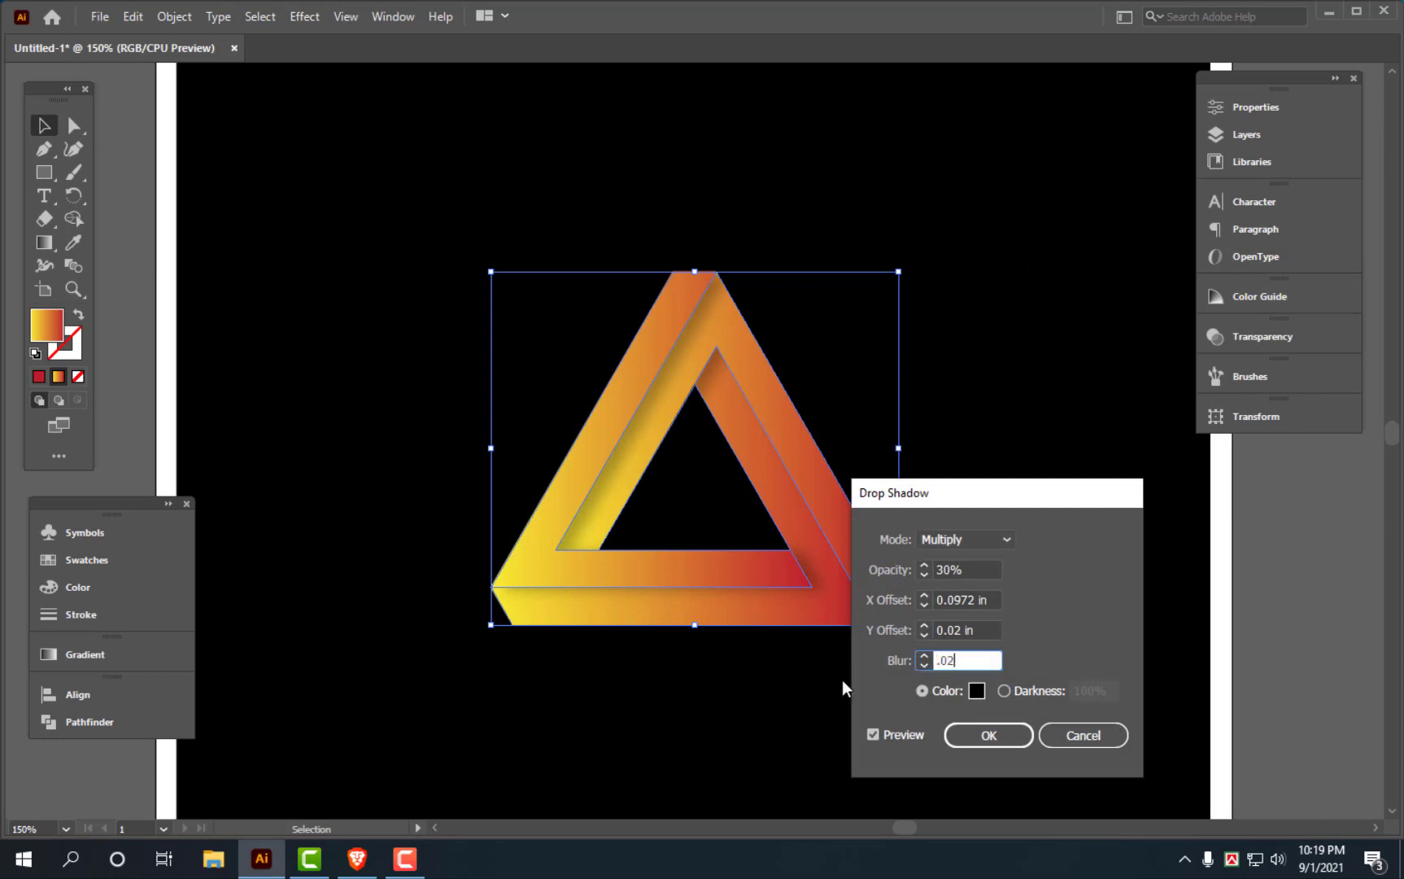
pyautogui.press('Tab')
pyautogui.click(990, 572)
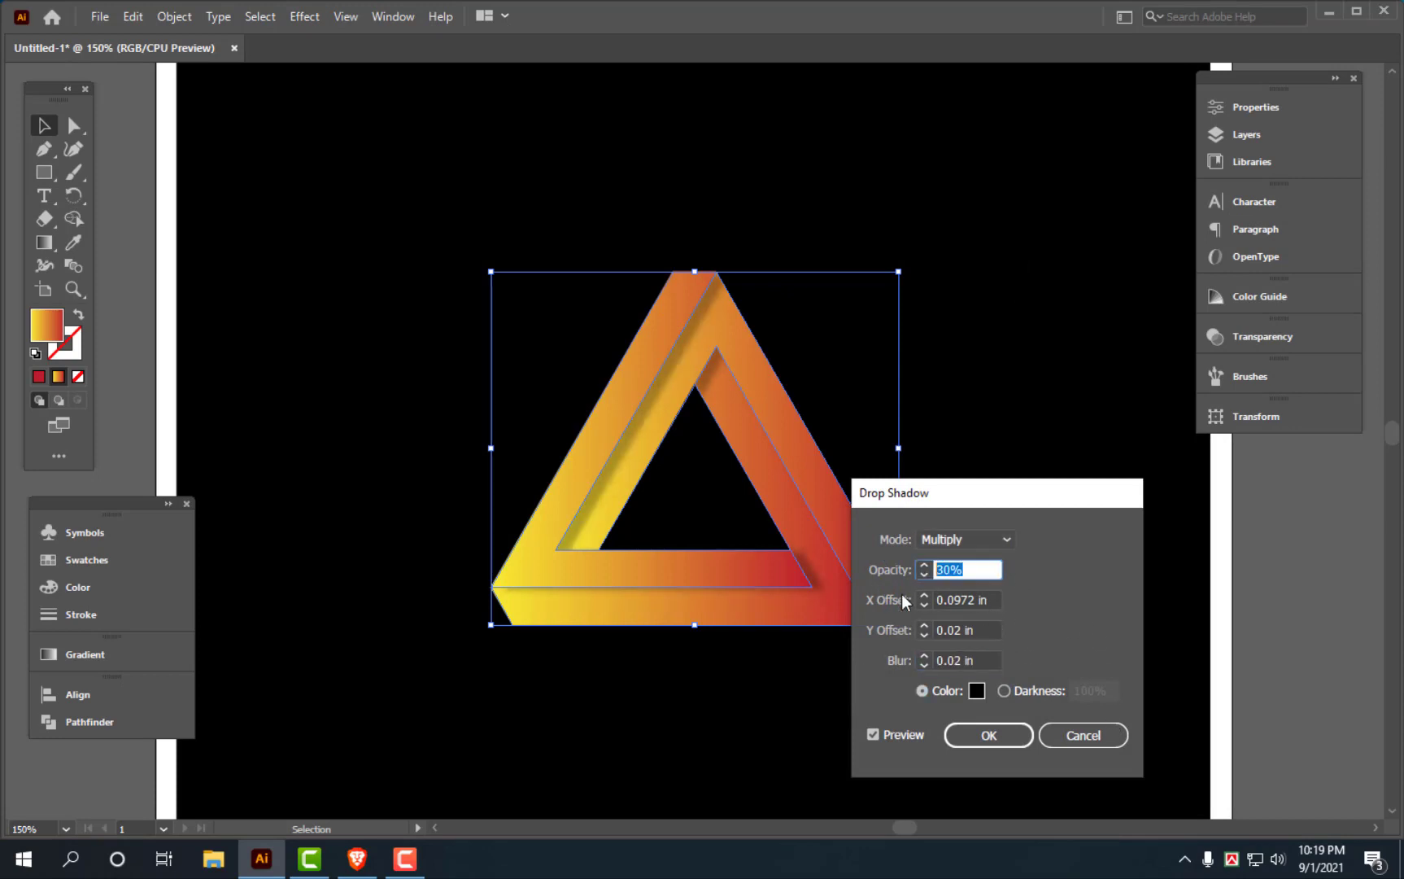
pyautogui.write('50')
pyautogui.press('Tab')
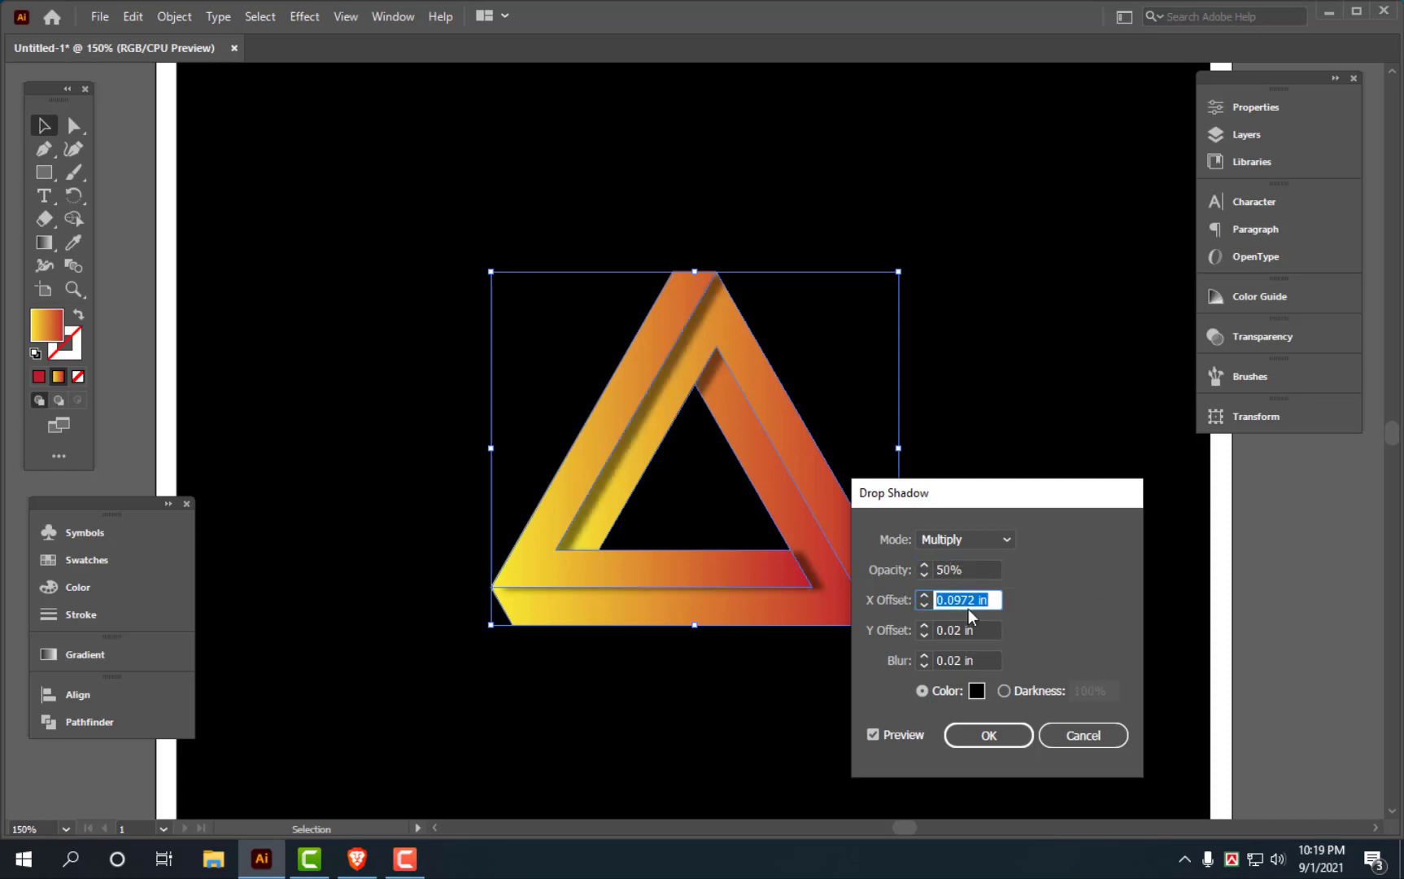
pyautogui.write('0.02')
pyautogui.press('Tab')
# Finish the shadow with 0.02 in Y offset, 0.03 in blur and 100% opacity
pyautogui.write('0.02')
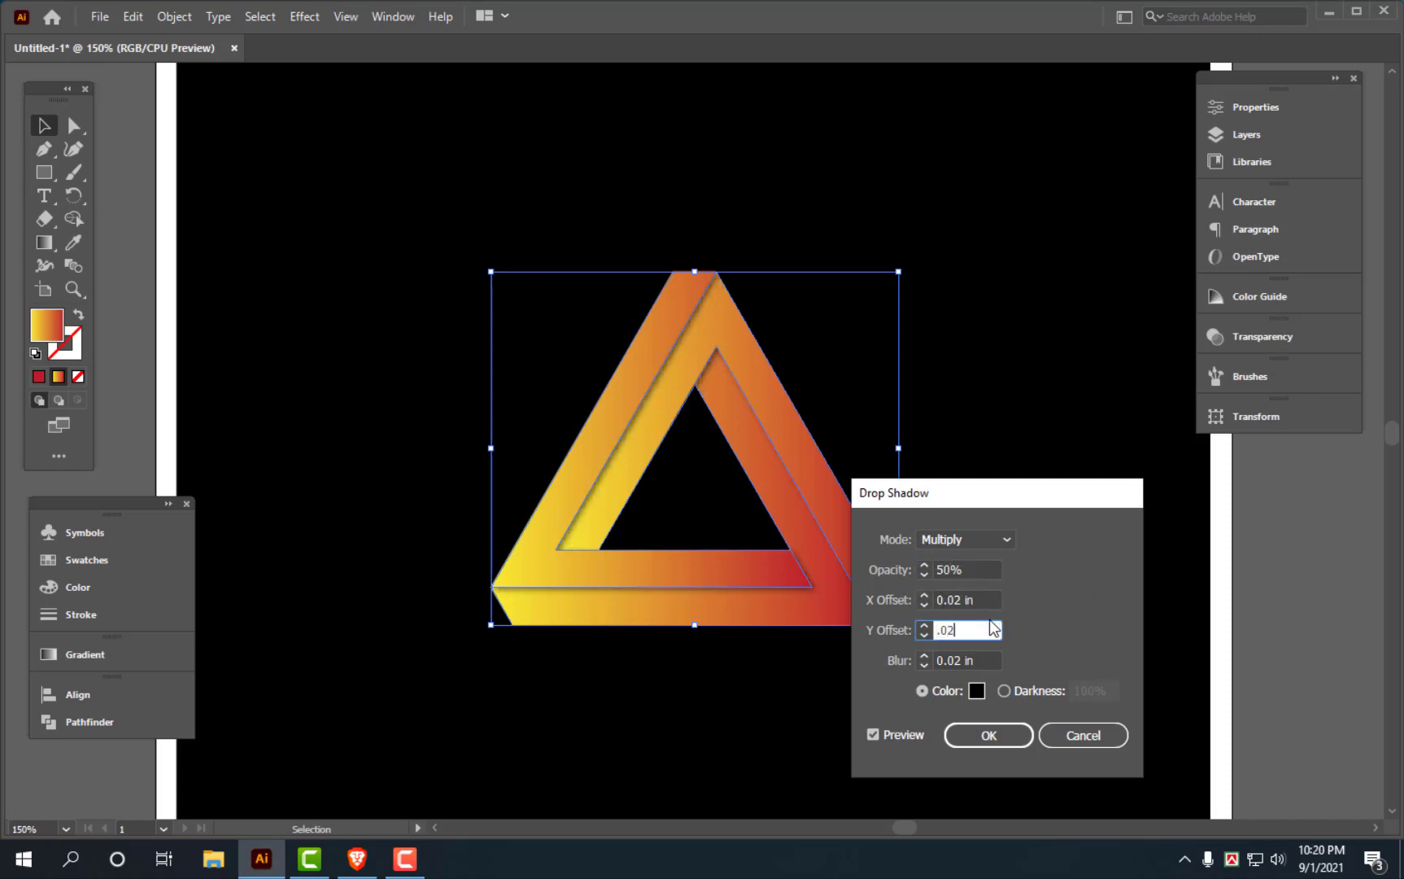
pyautogui.press('Tab')
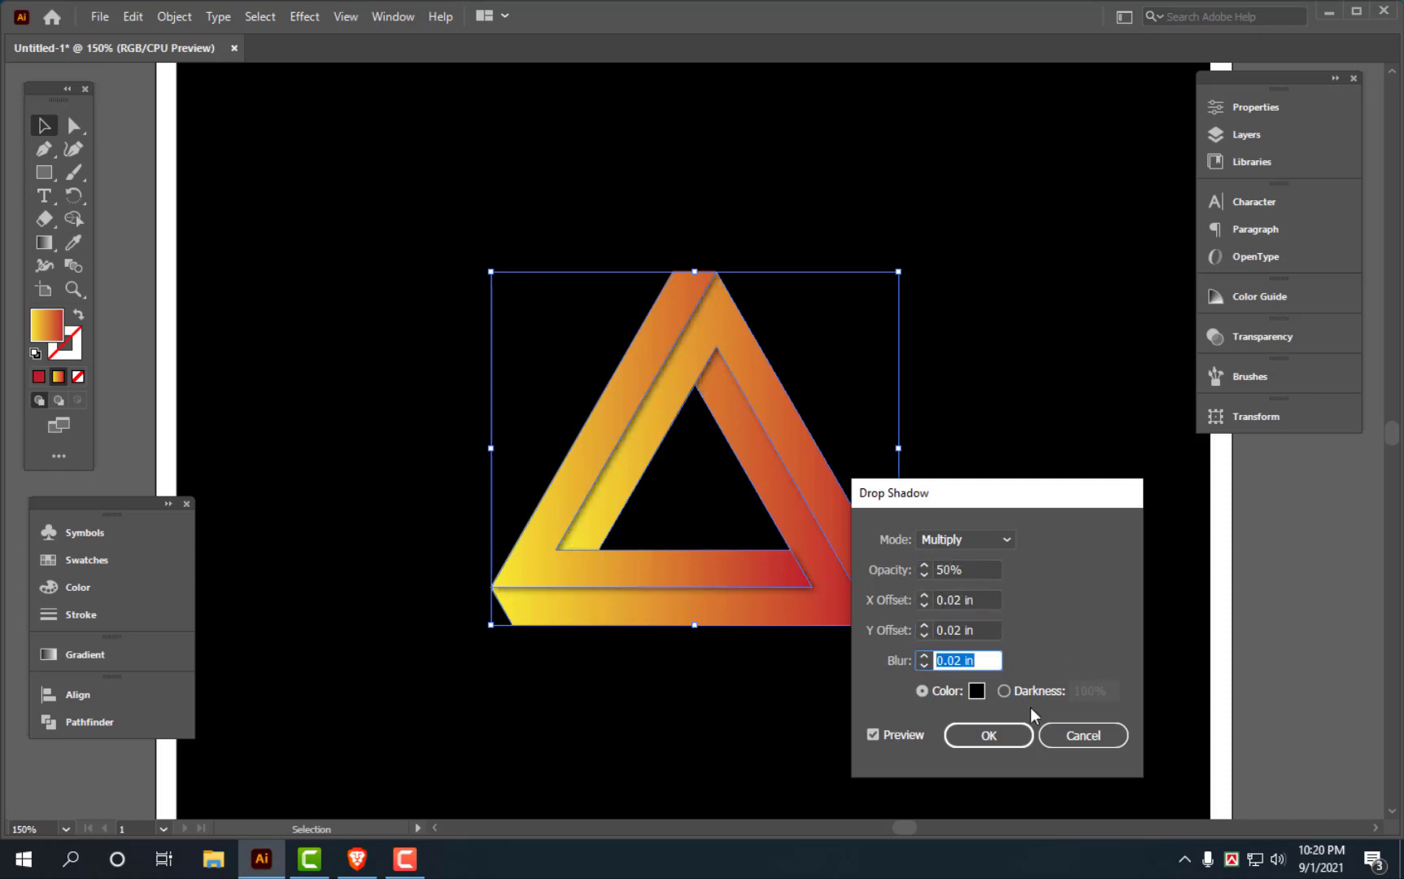
pyautogui.write('0.03')
pyautogui.press('Tab')
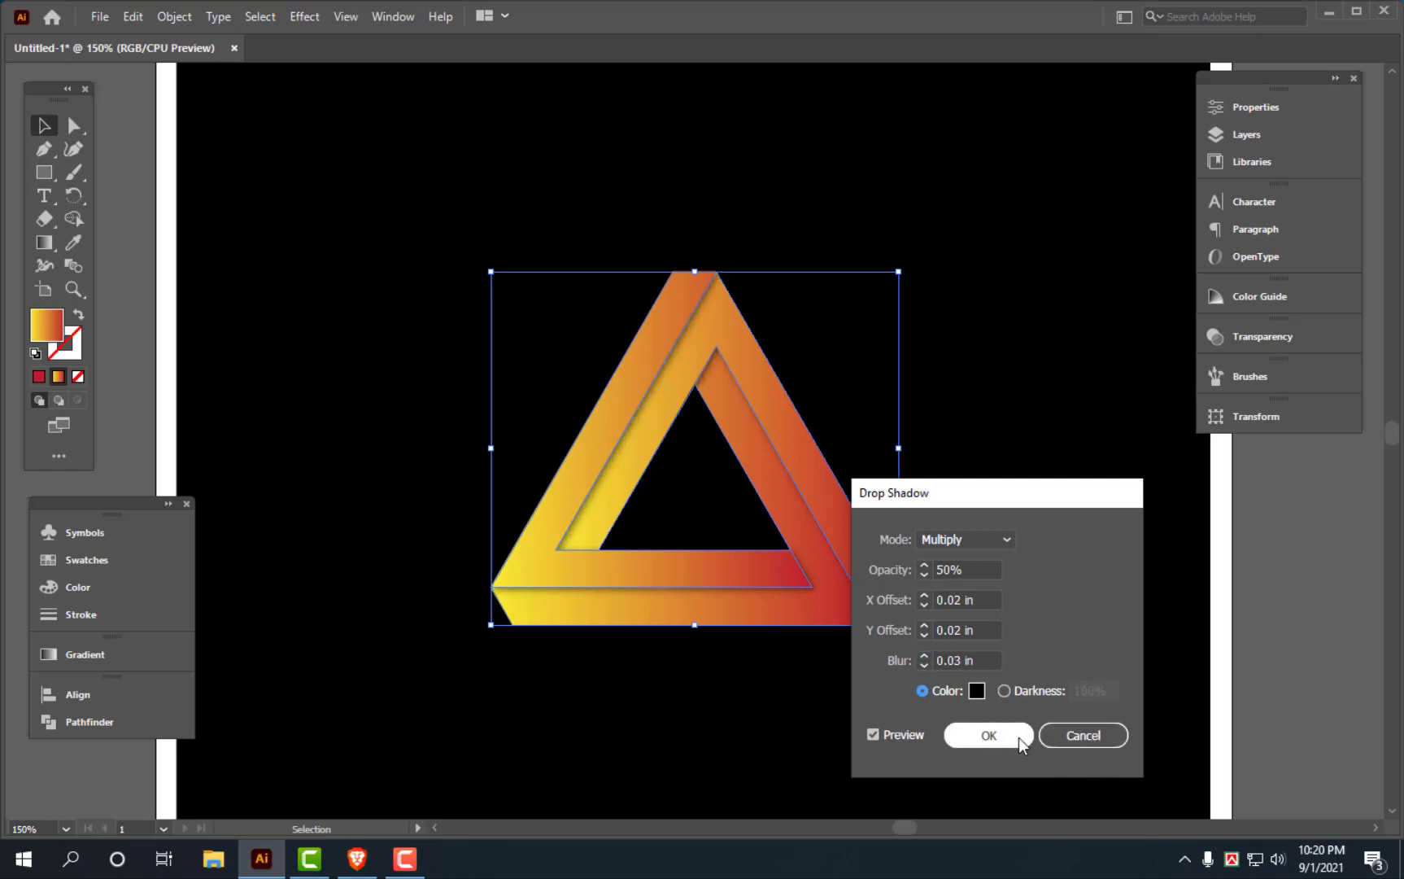
pyautogui.doubleClick(995, 569)
pyautogui.write('100')
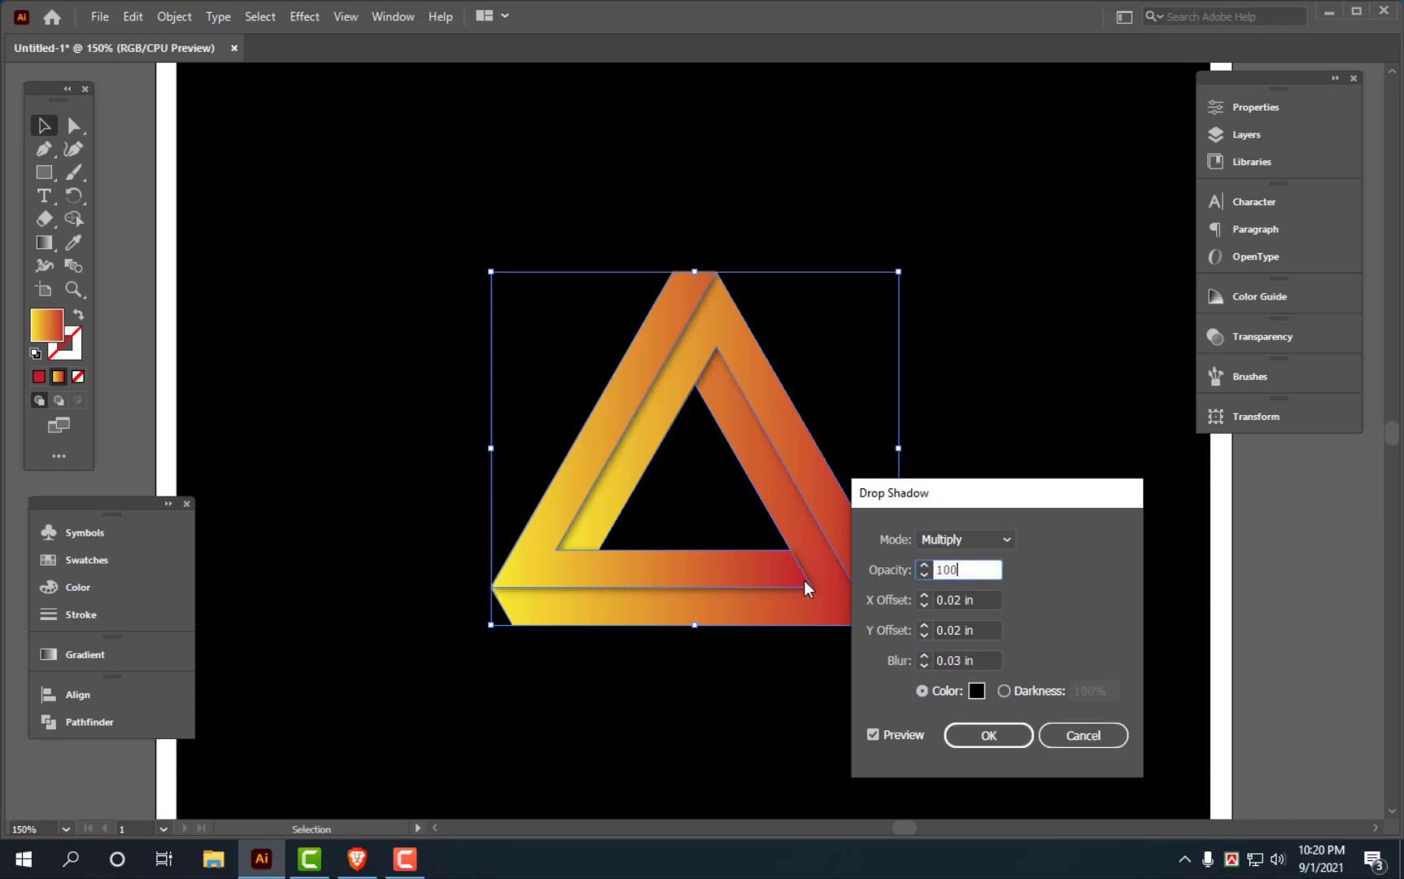
pyautogui.press('Tab')
pyautogui.click(977, 735)
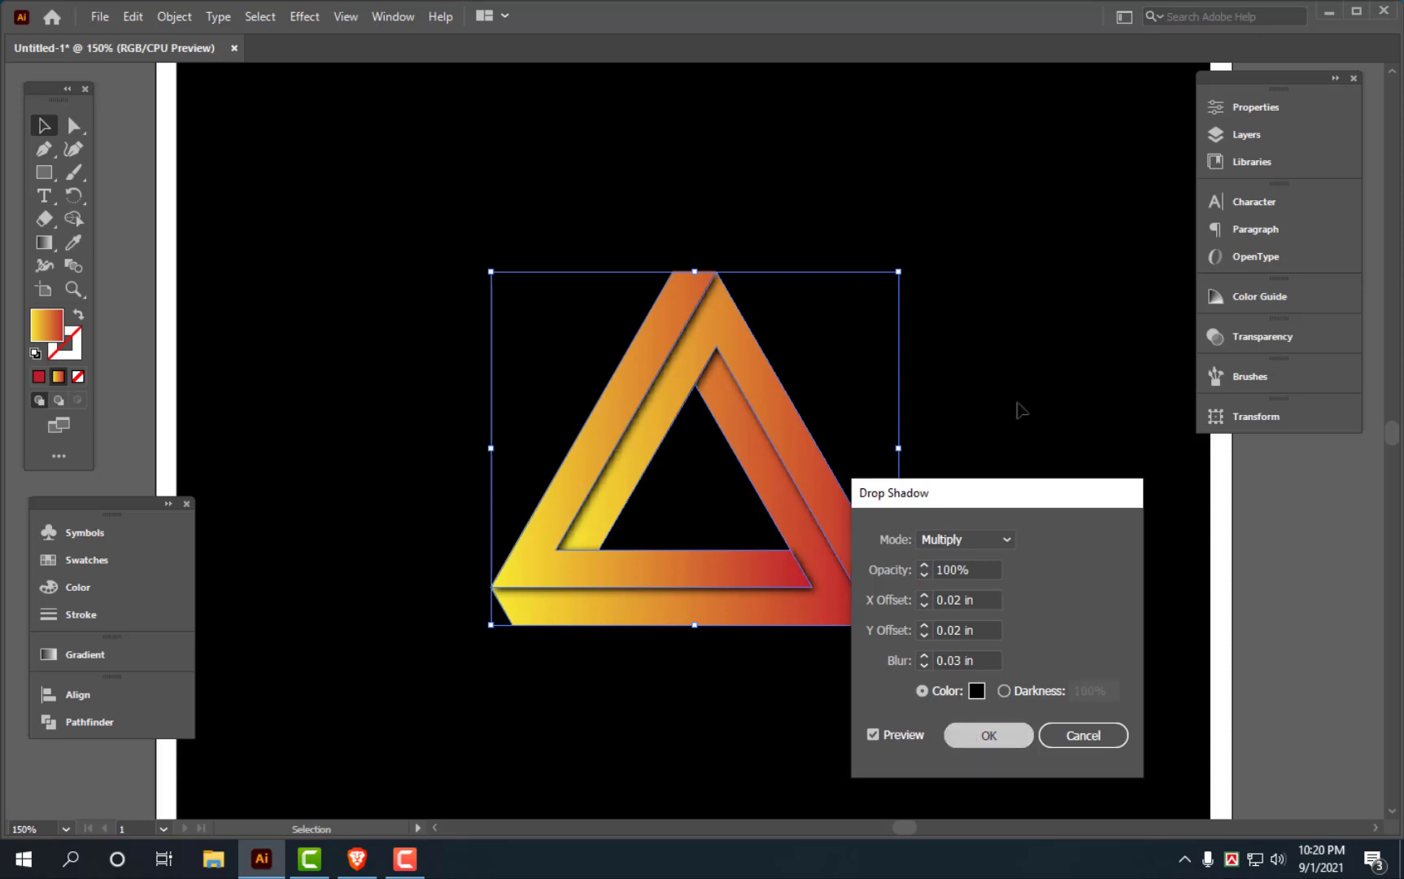
pyautogui.click(1139, 512)
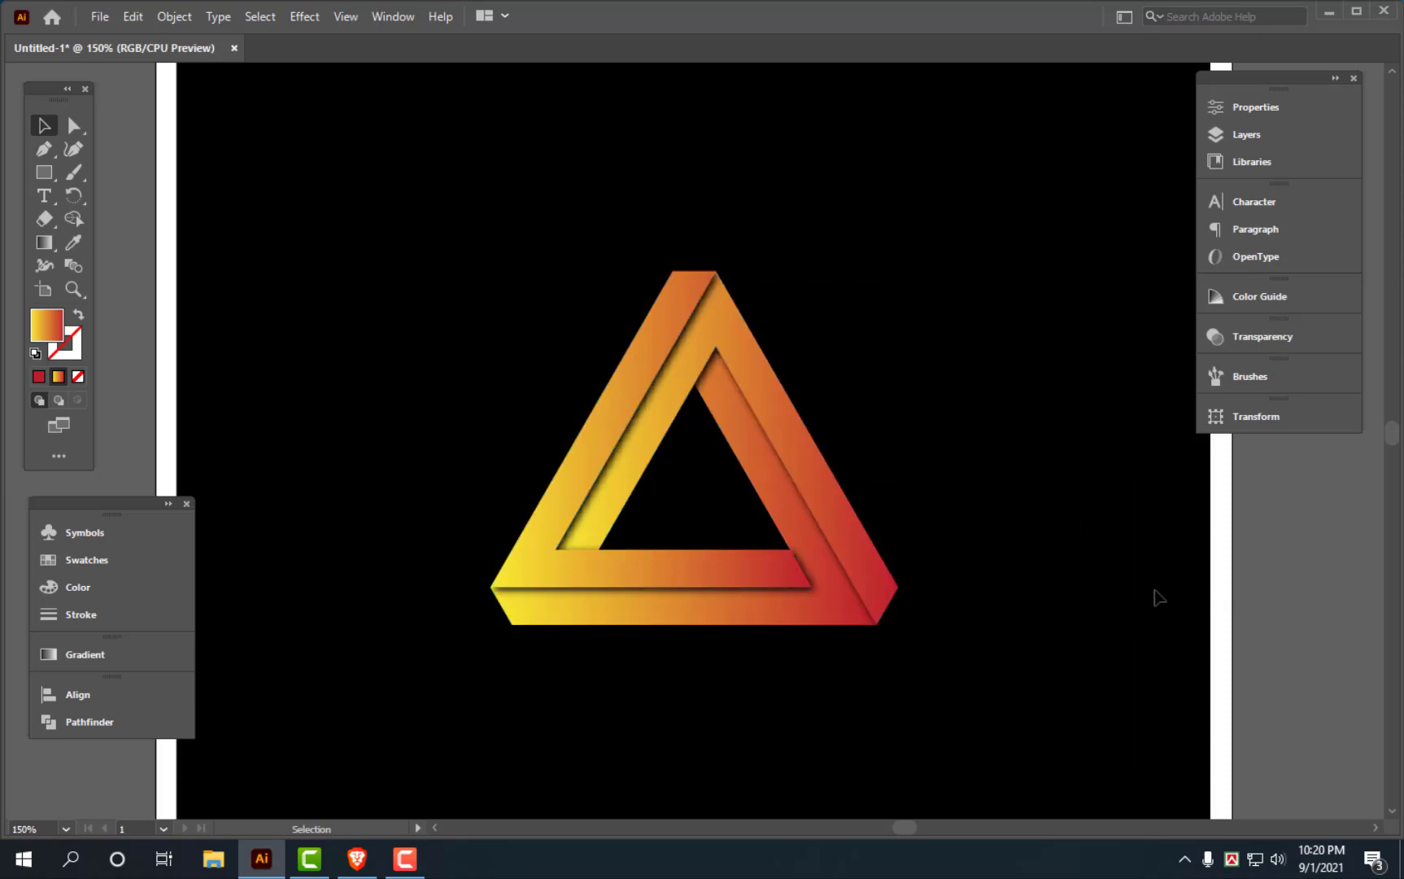